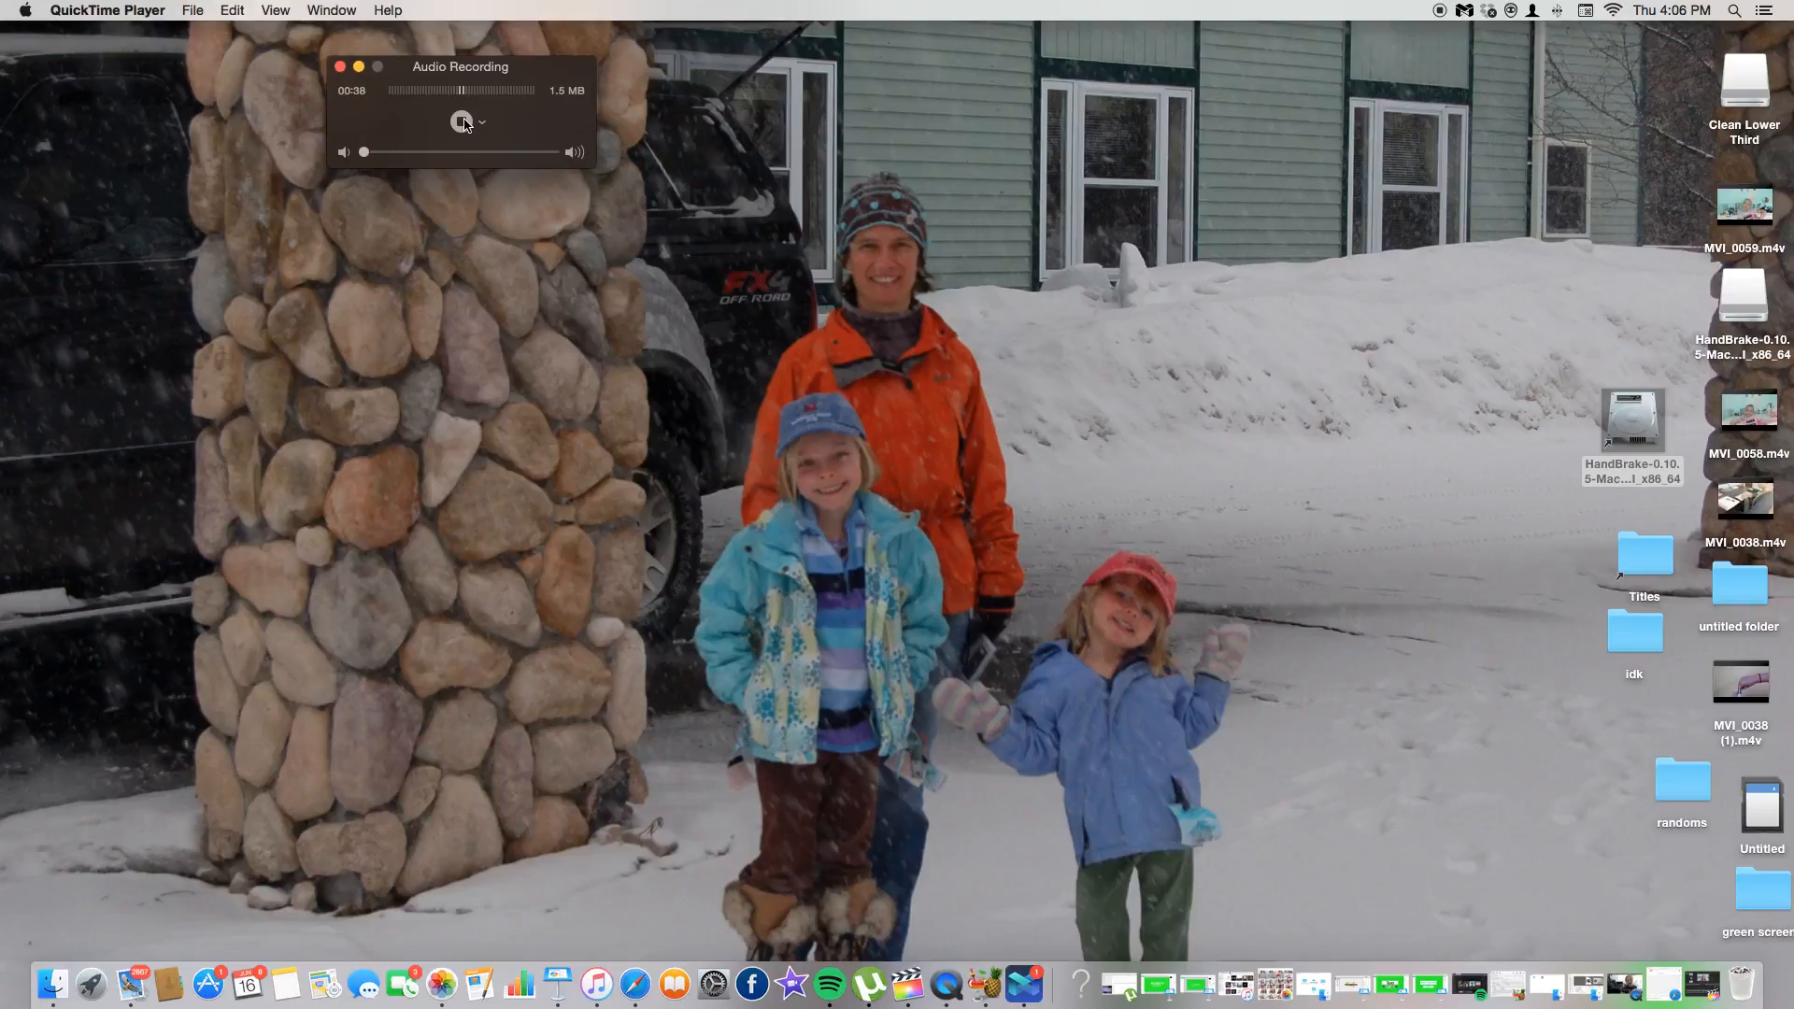
# Move the audio recorder window aside, switch to Final Cut Pro and make its window full screen.
pyautogui.moveTo(527, 118); pyautogui.dragTo(253, 114)
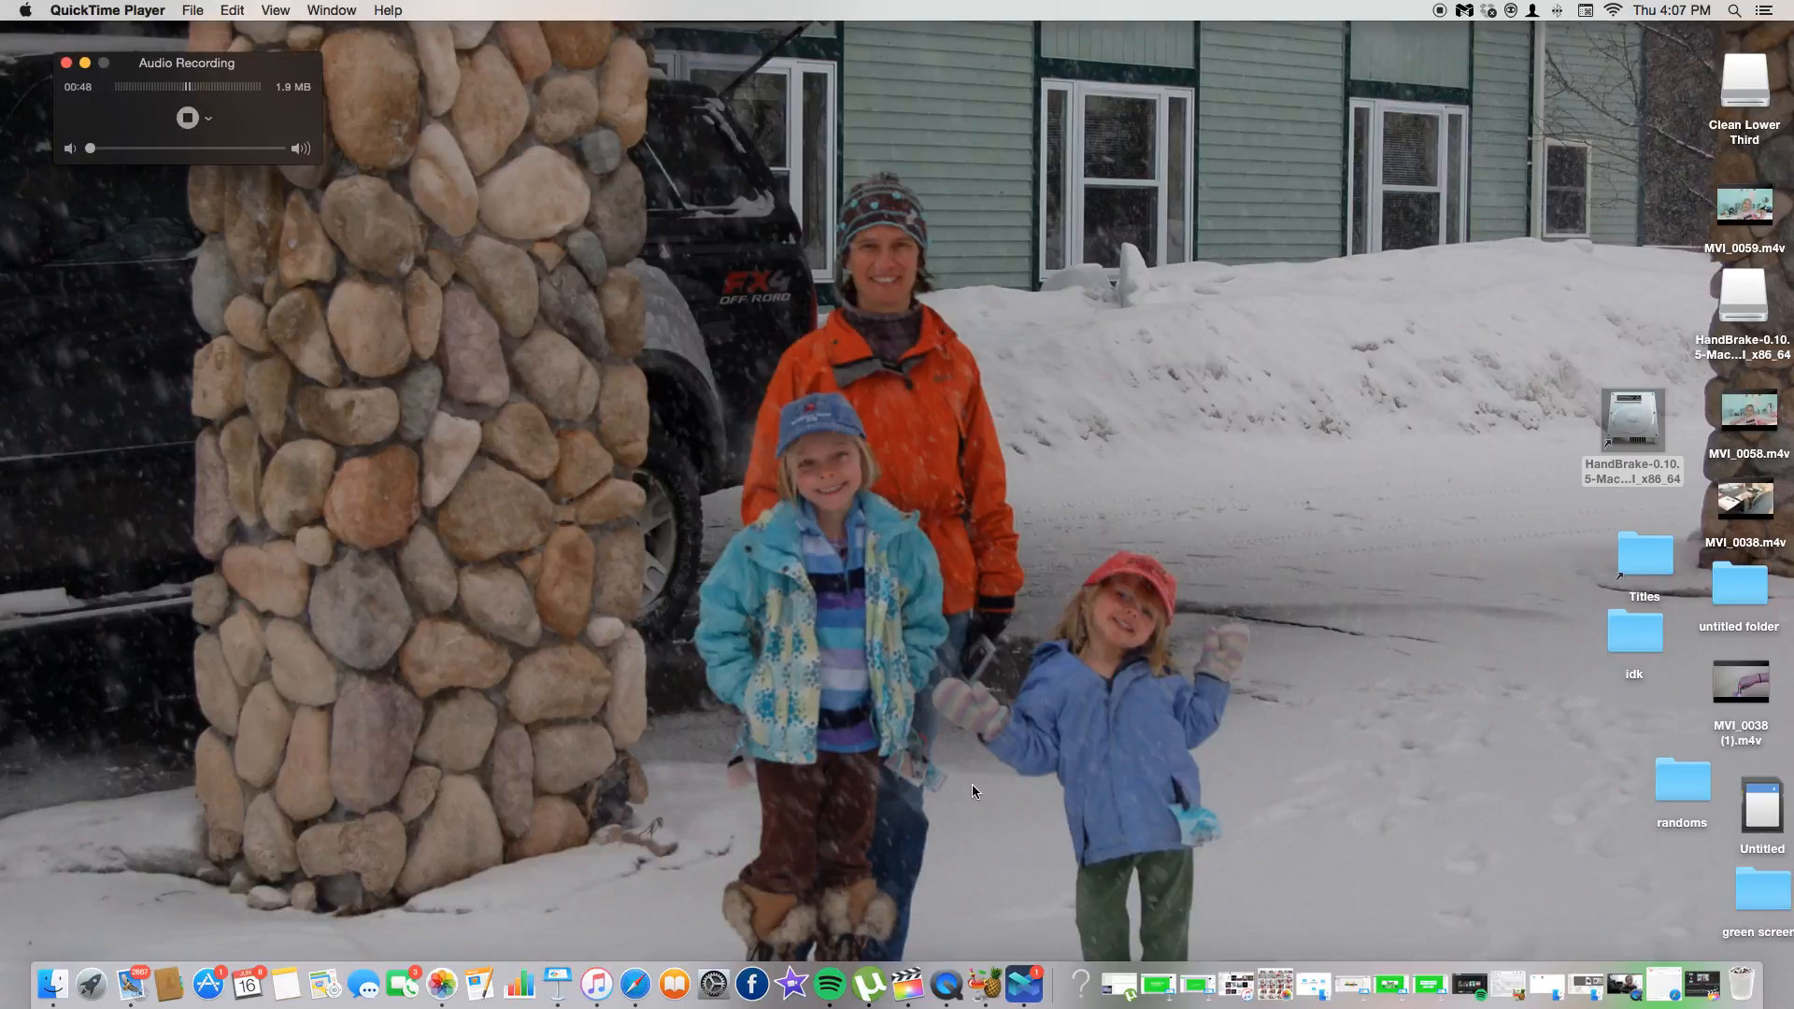
pyautogui.click(908, 984)
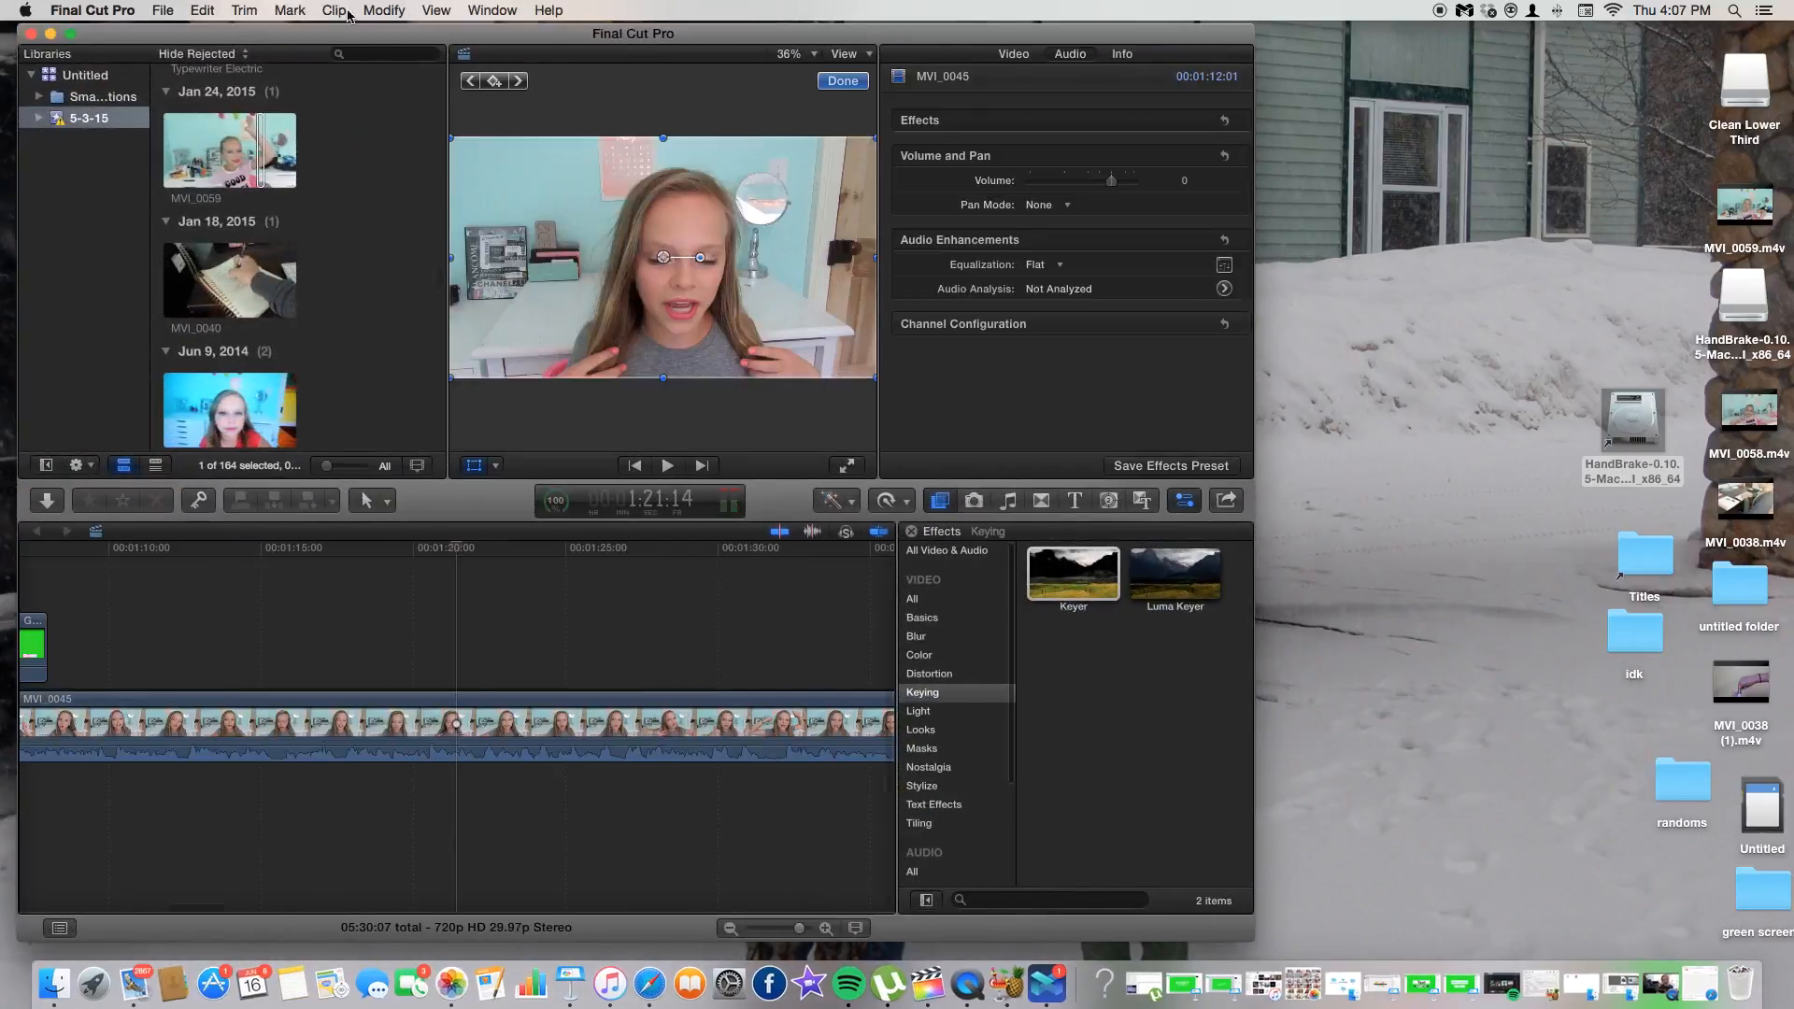
pyautogui.click(71, 35)
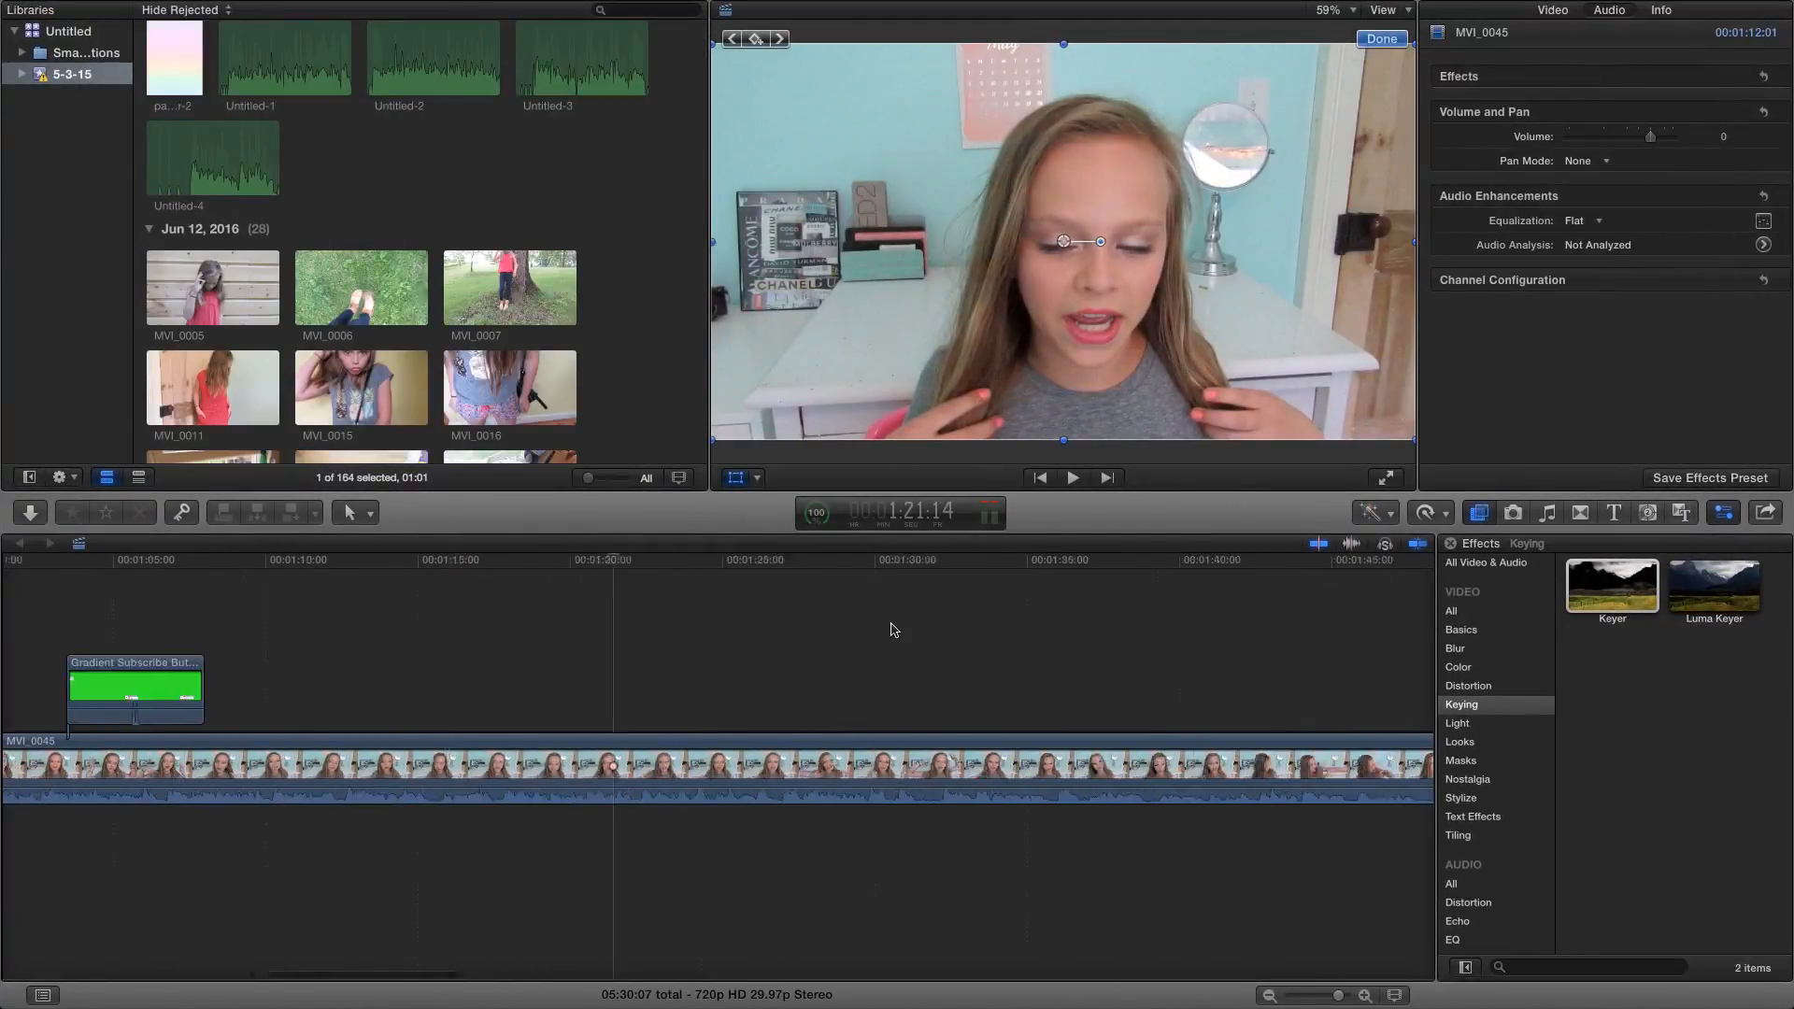
# Place the playhead in clip MVI_0018 and zoom the timeline out to show the whole project.
pyautogui.click(667, 727)
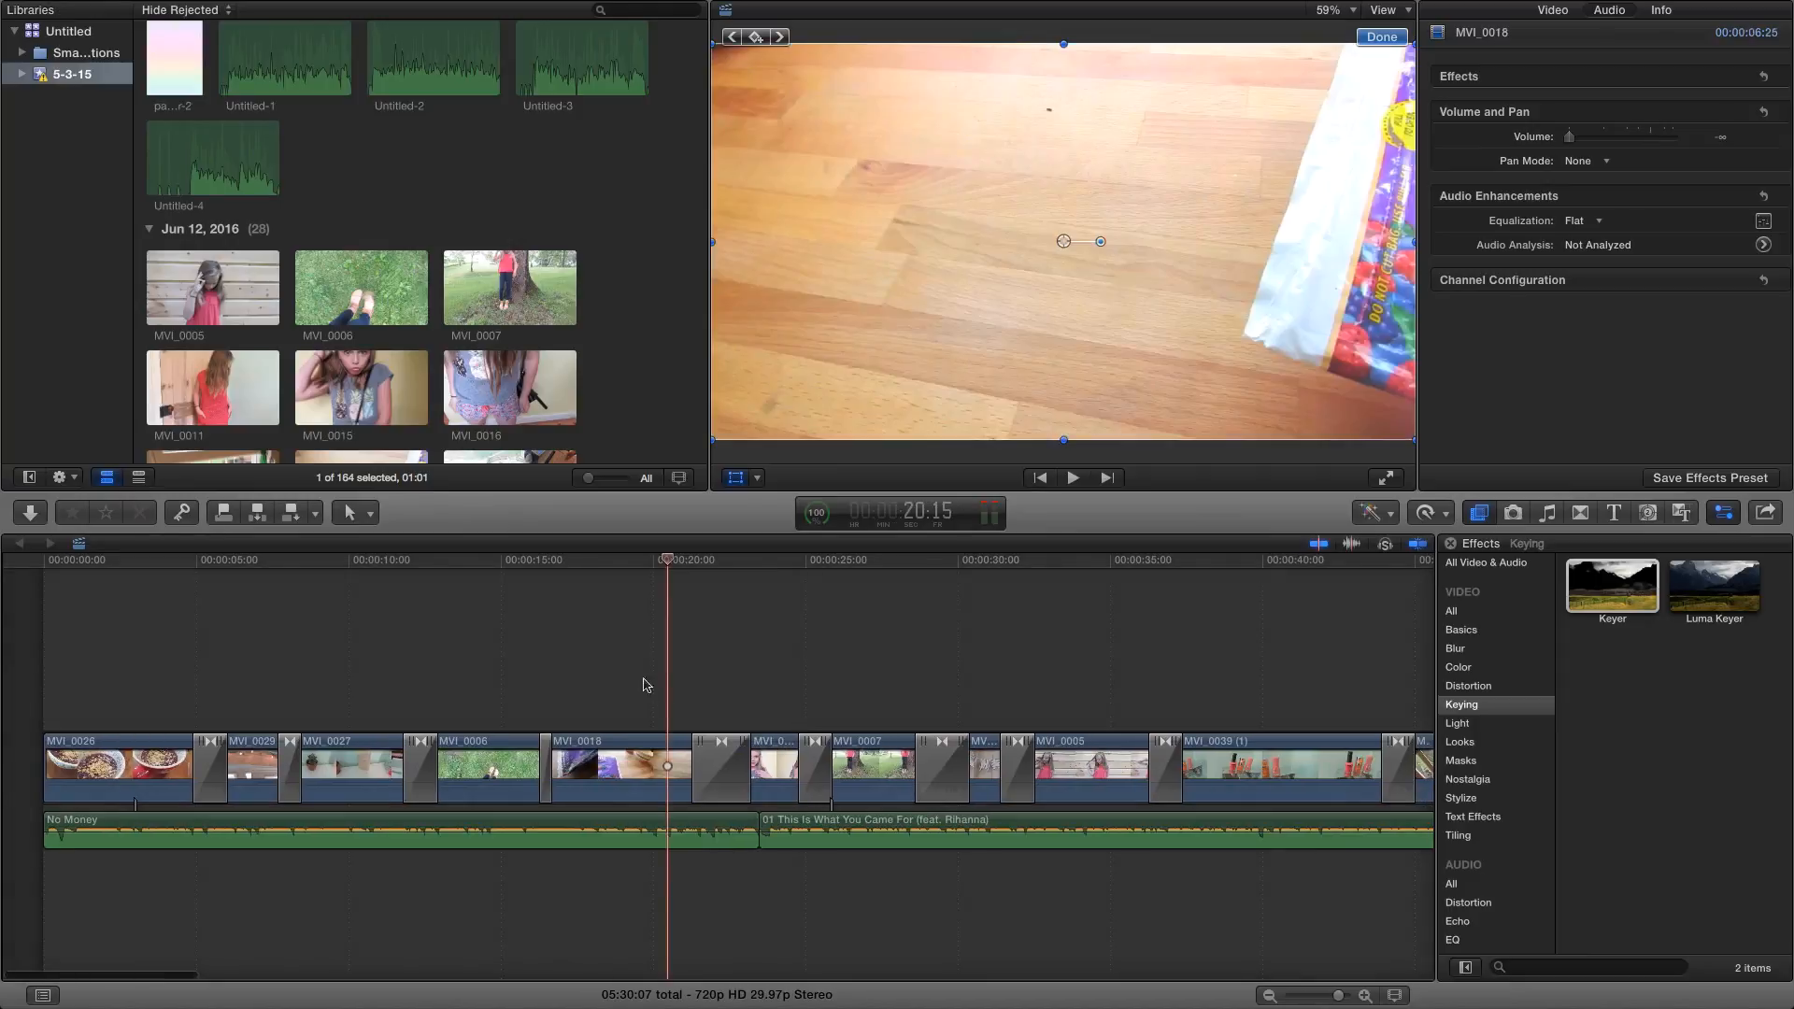
pyautogui.hscroll(5, 993, 633)
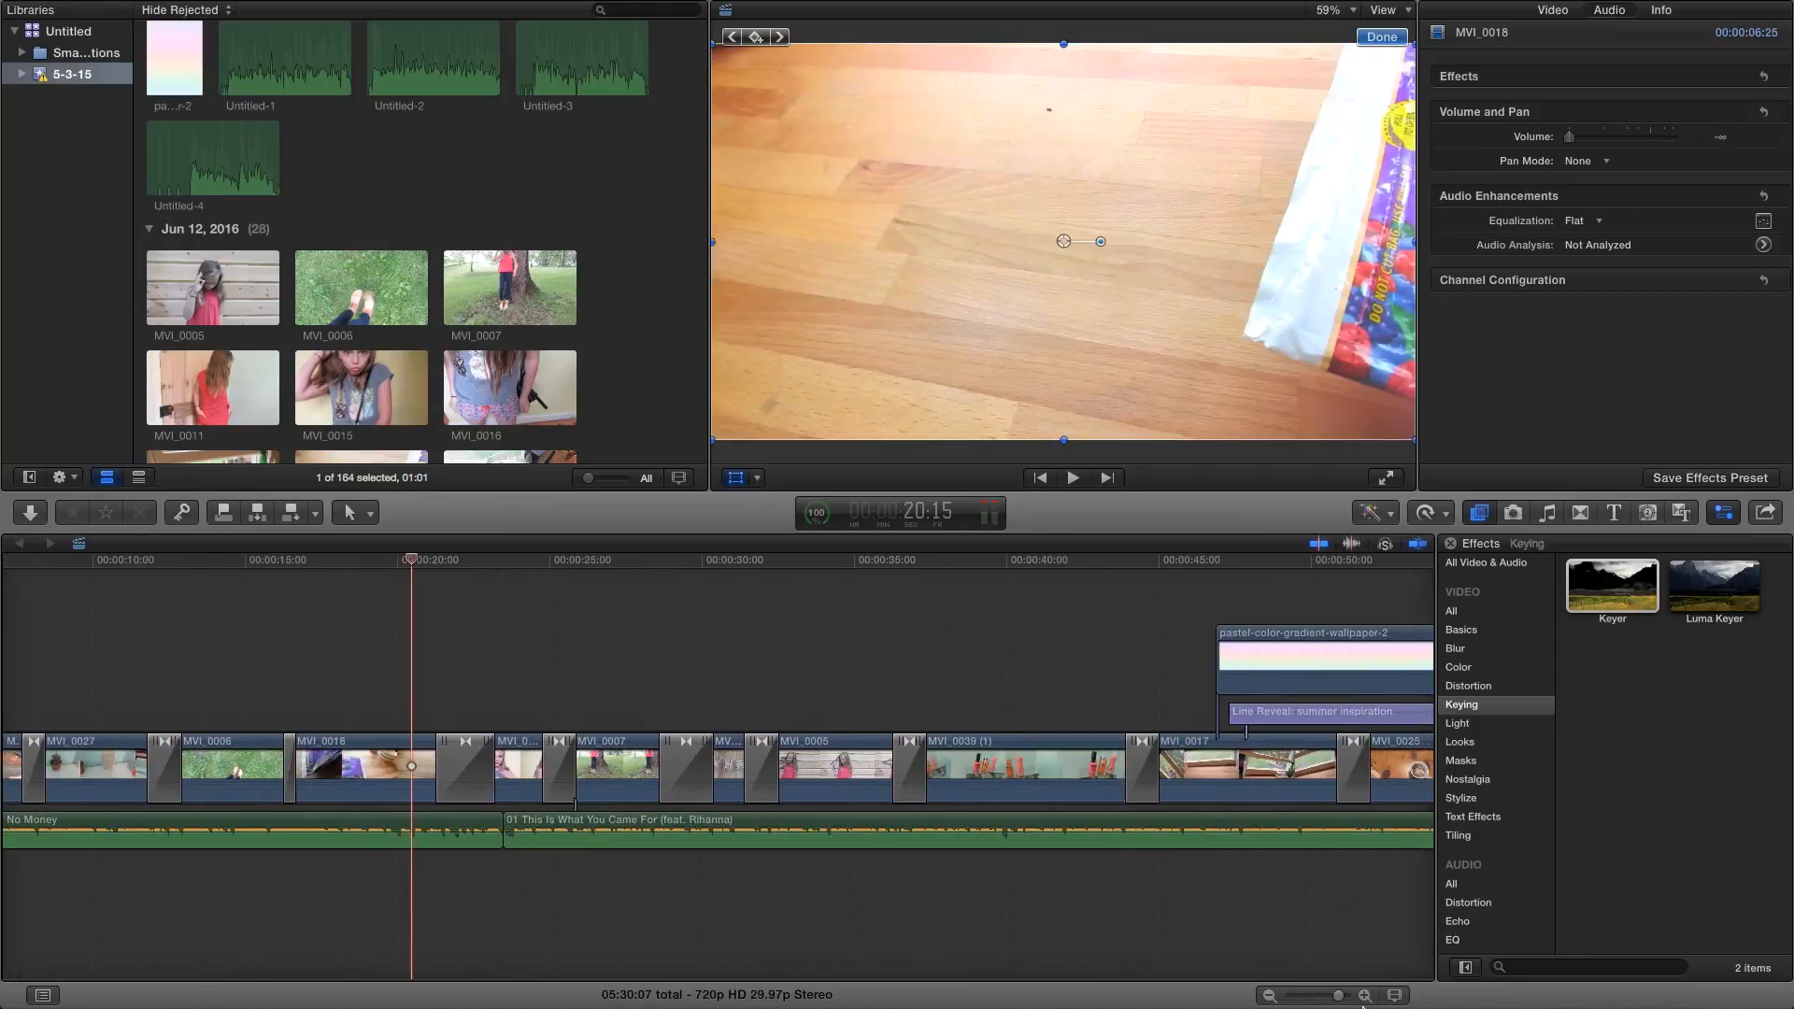
pyautogui.moveTo(1343, 1001); pyautogui.dragTo(1288, 998)
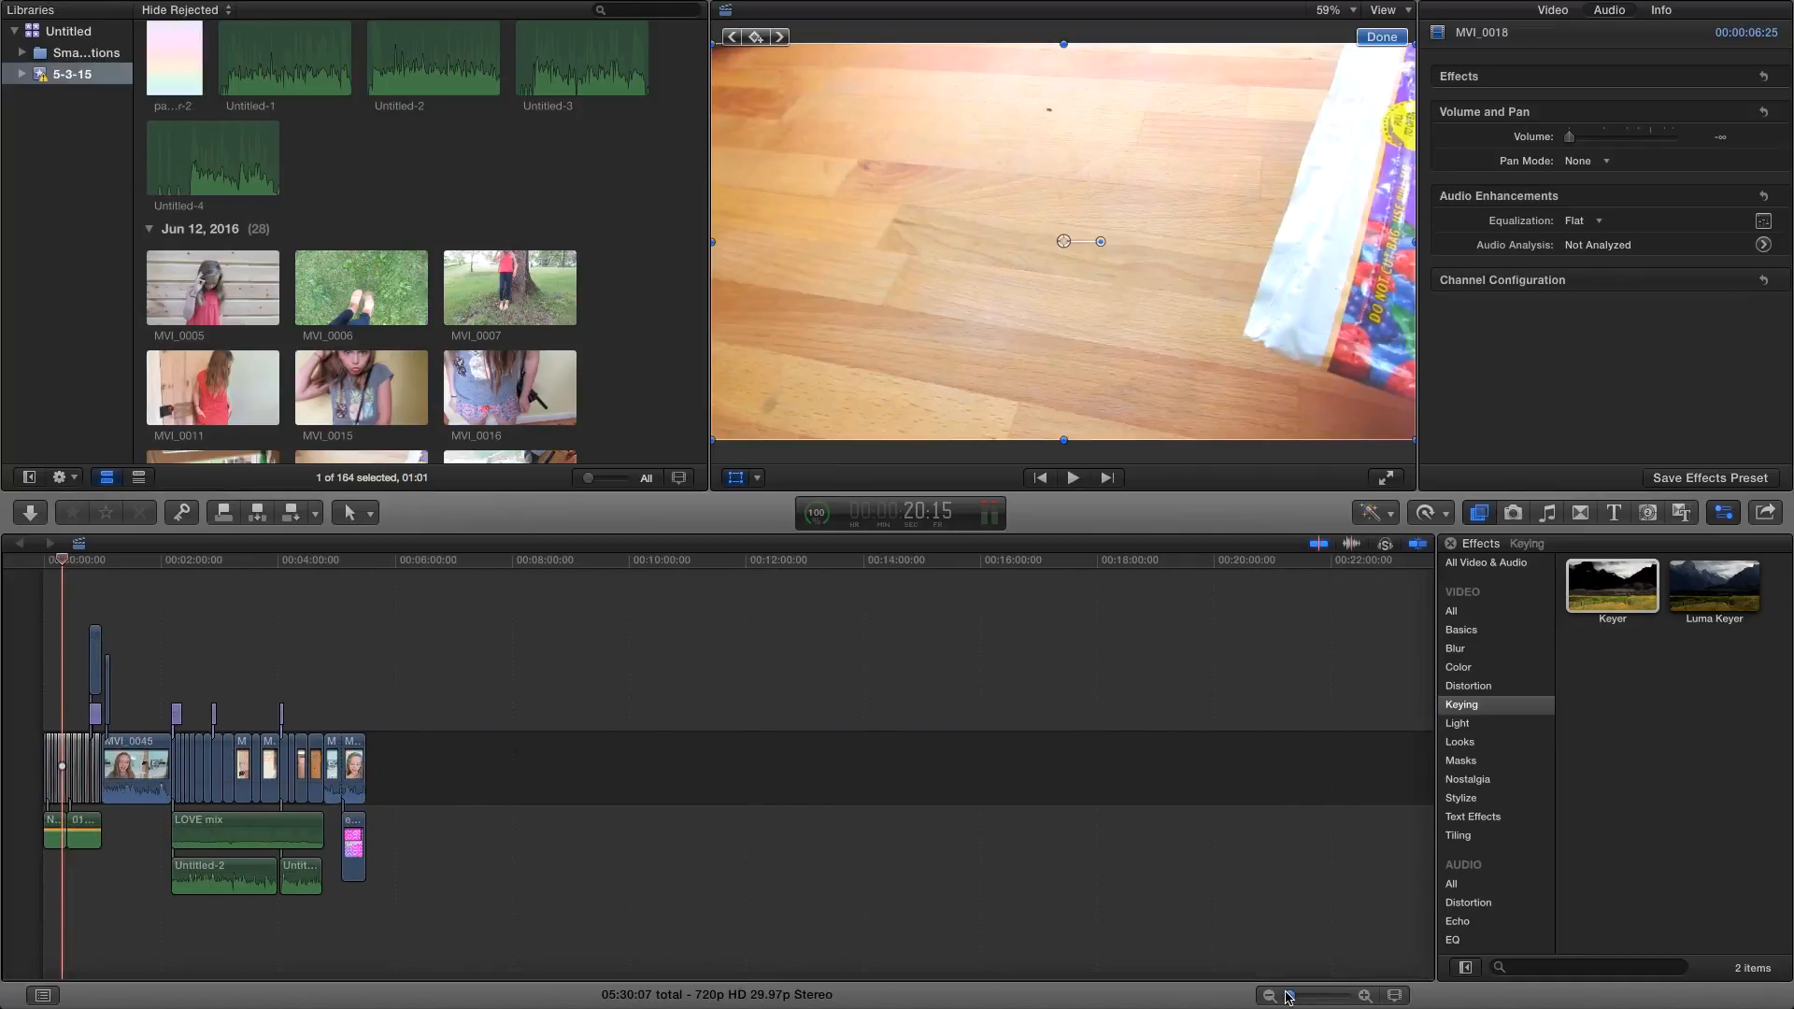
# Try each of the six clip appearance styles and settle on the third one, showing filmstrips and waveforms together.
pyautogui.click(1394, 996)
pyautogui.click(1283, 870)
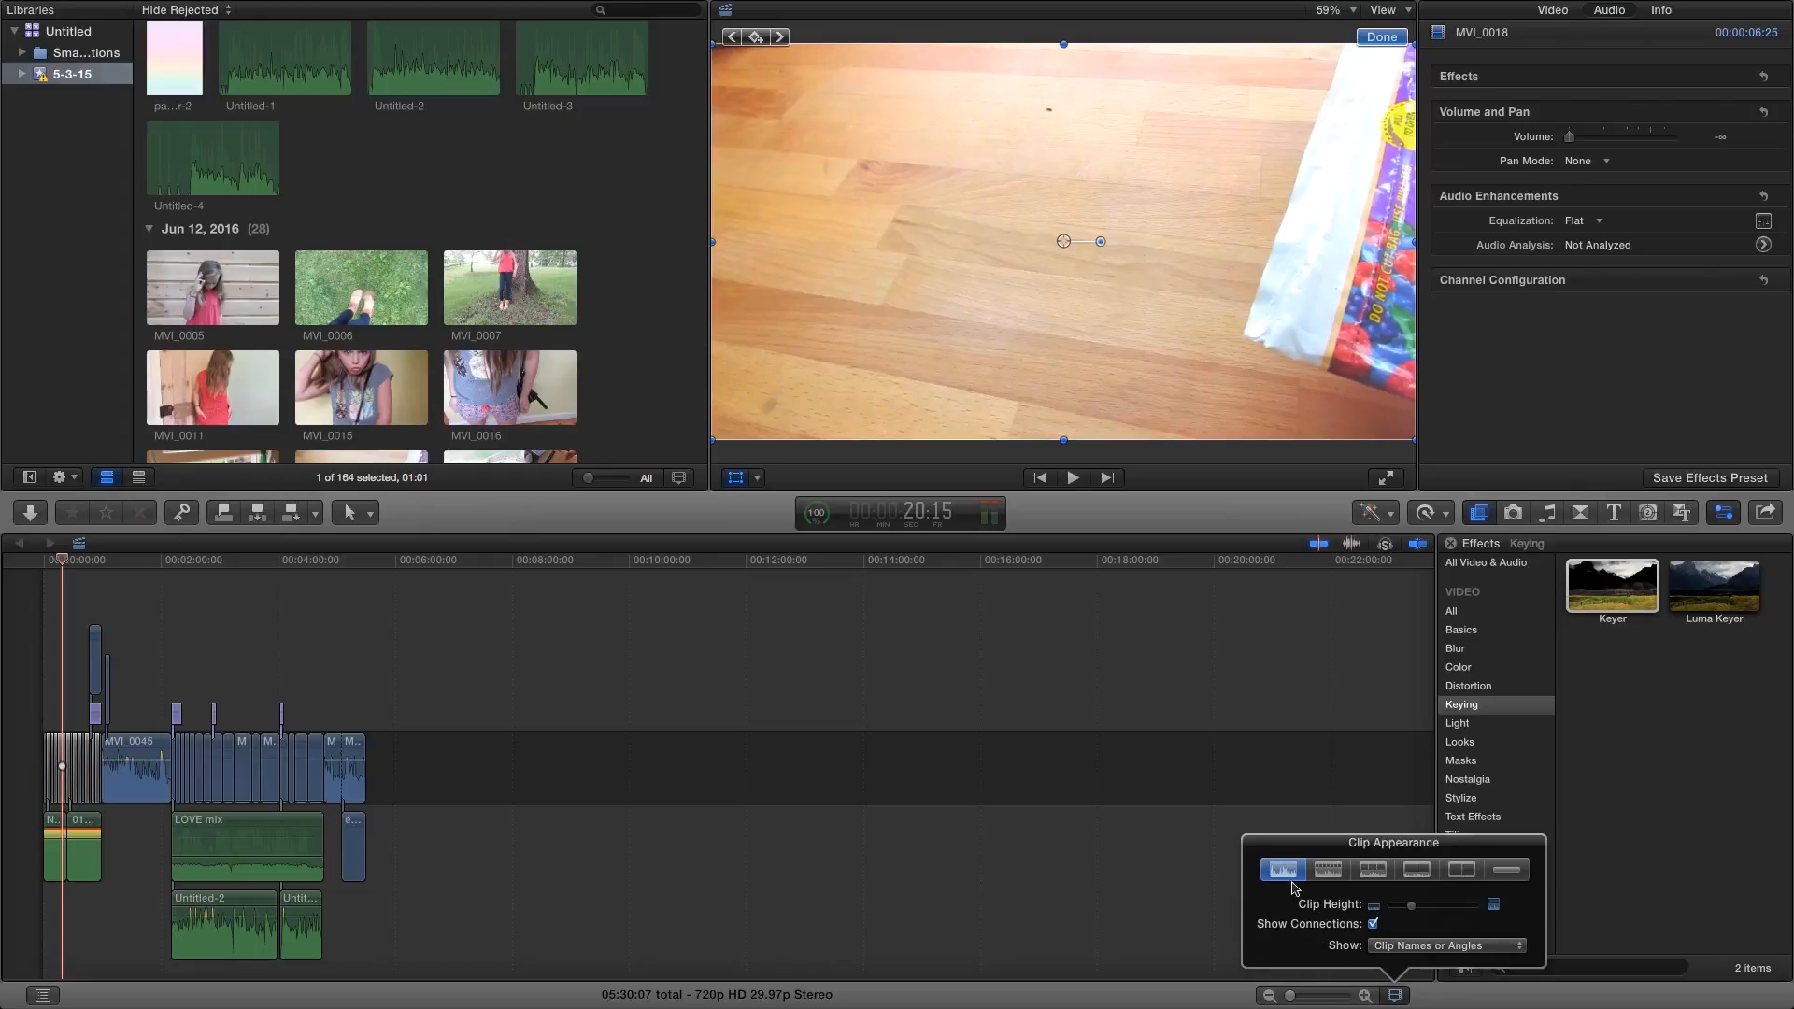
pyautogui.click(1327, 871)
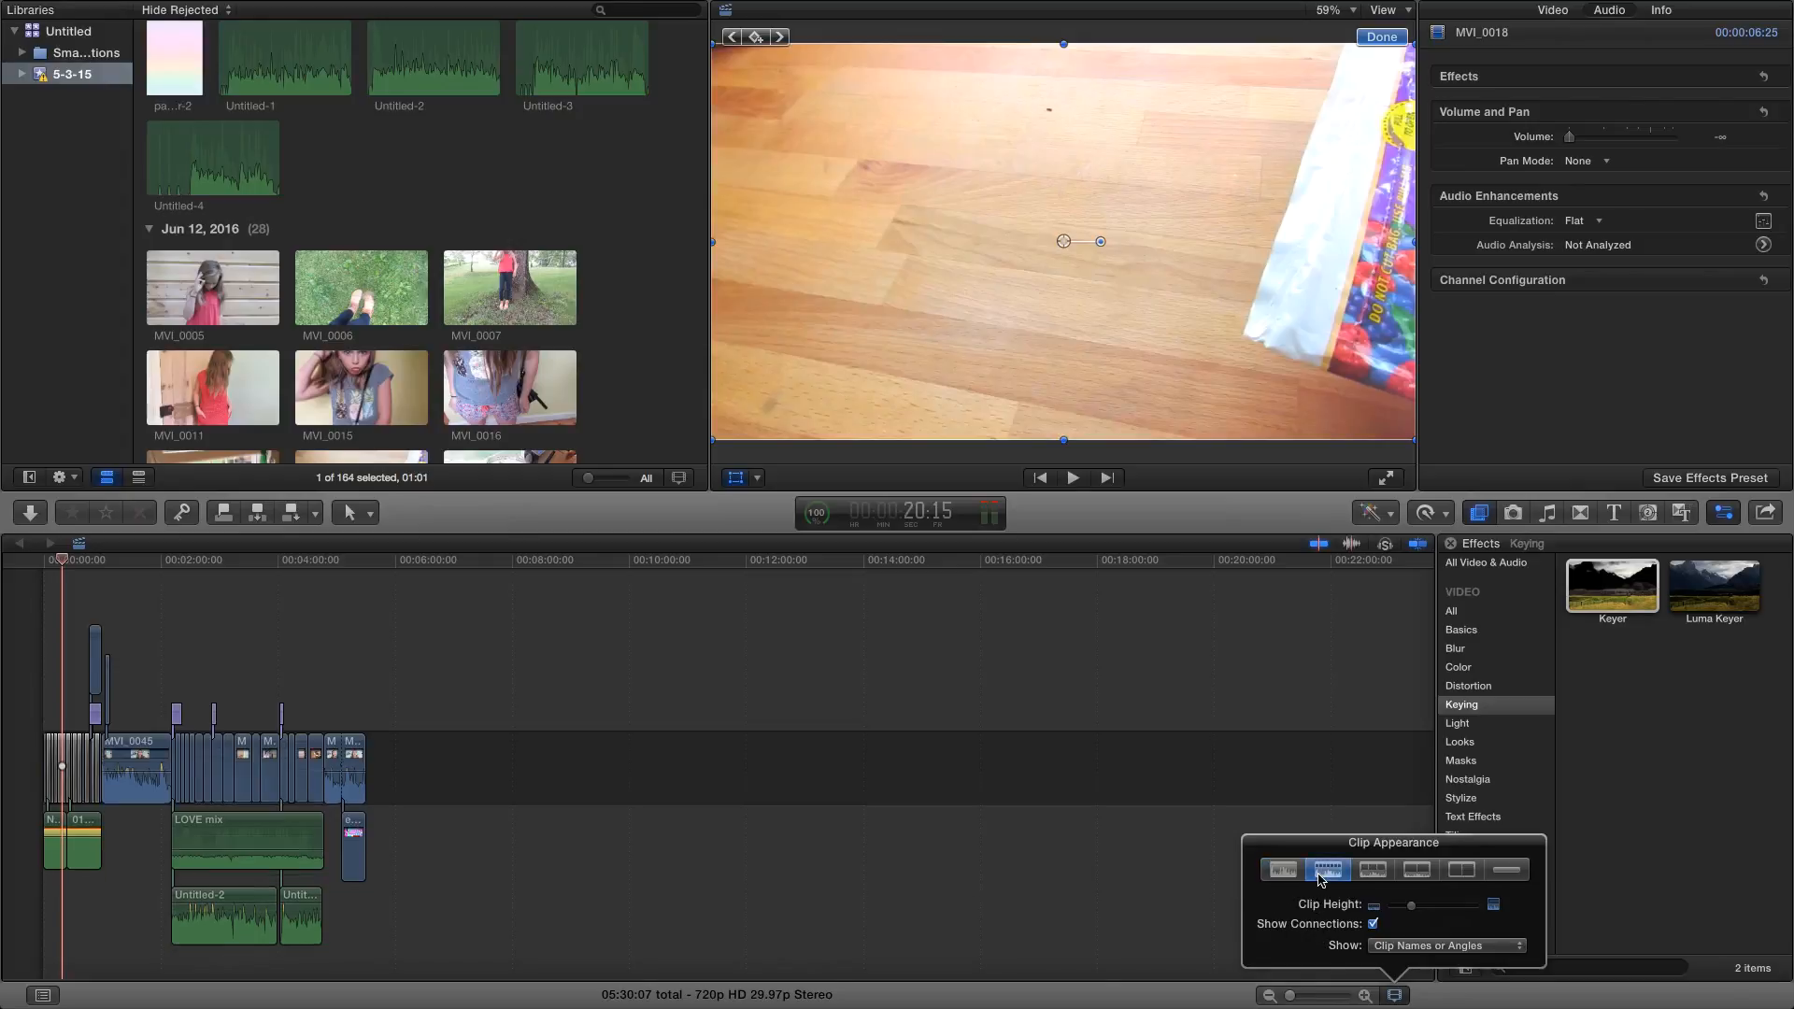
pyautogui.click(1373, 870)
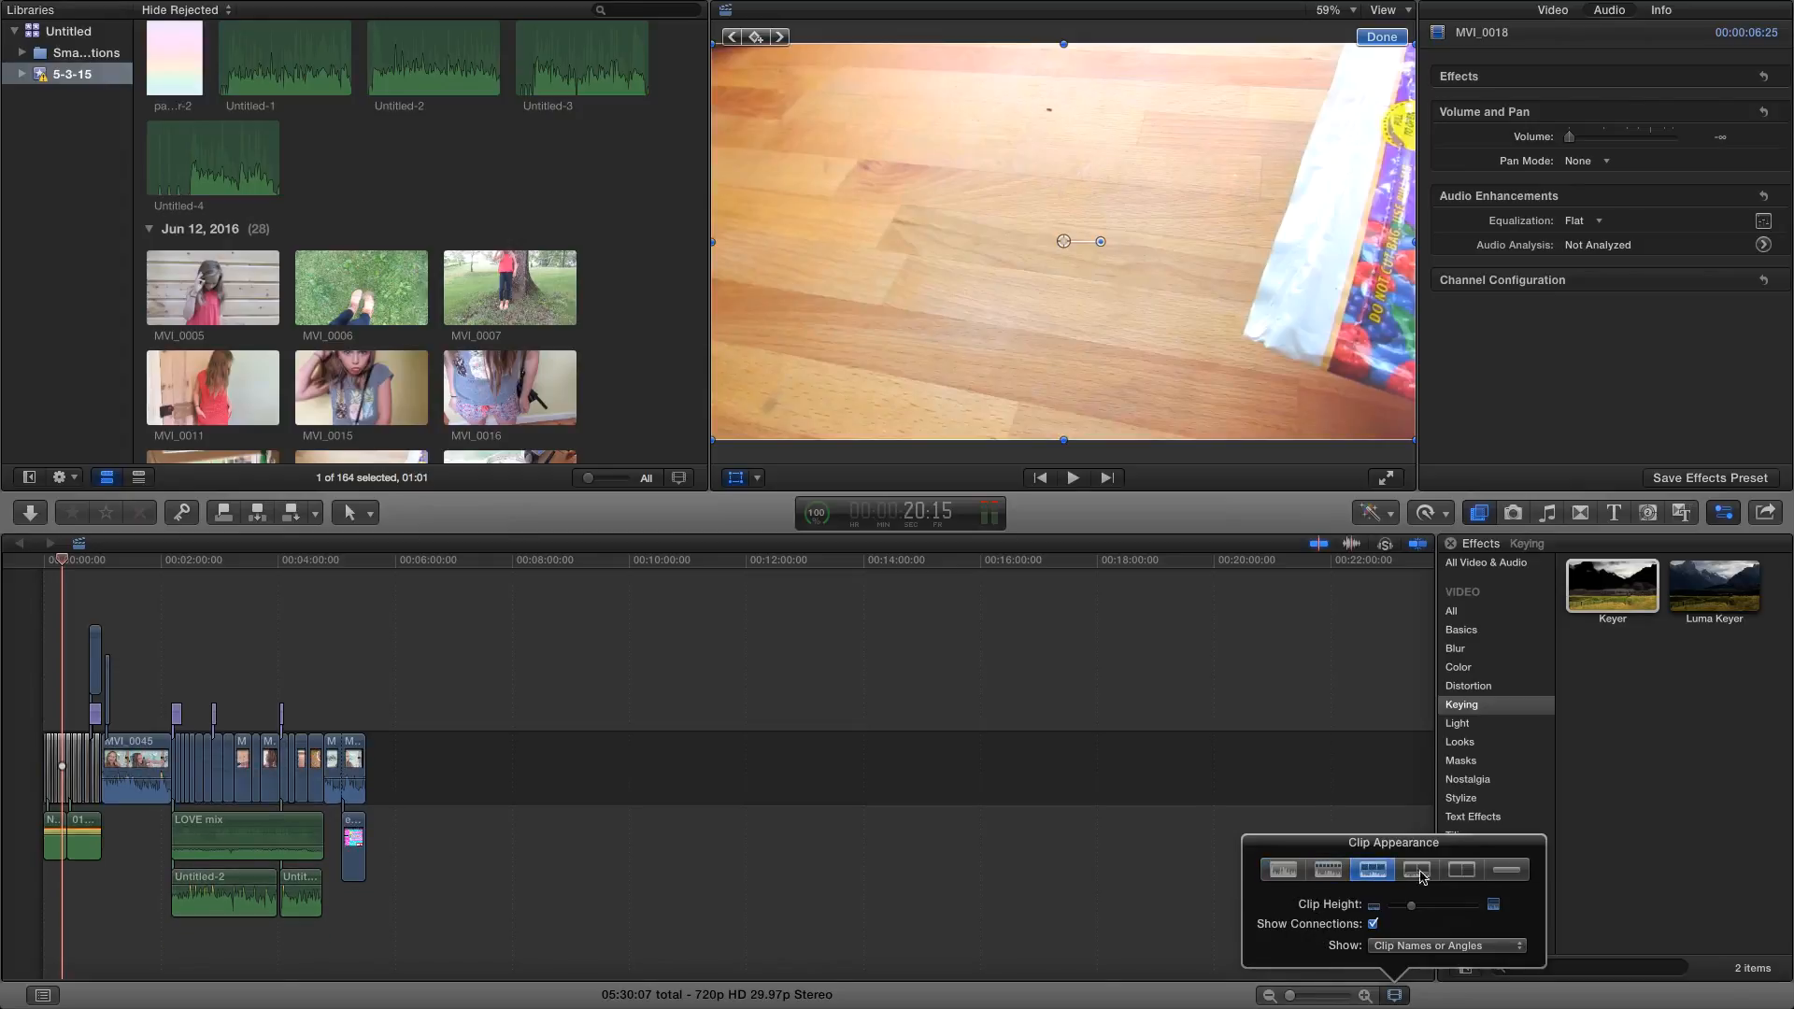
pyautogui.click(1412, 872)
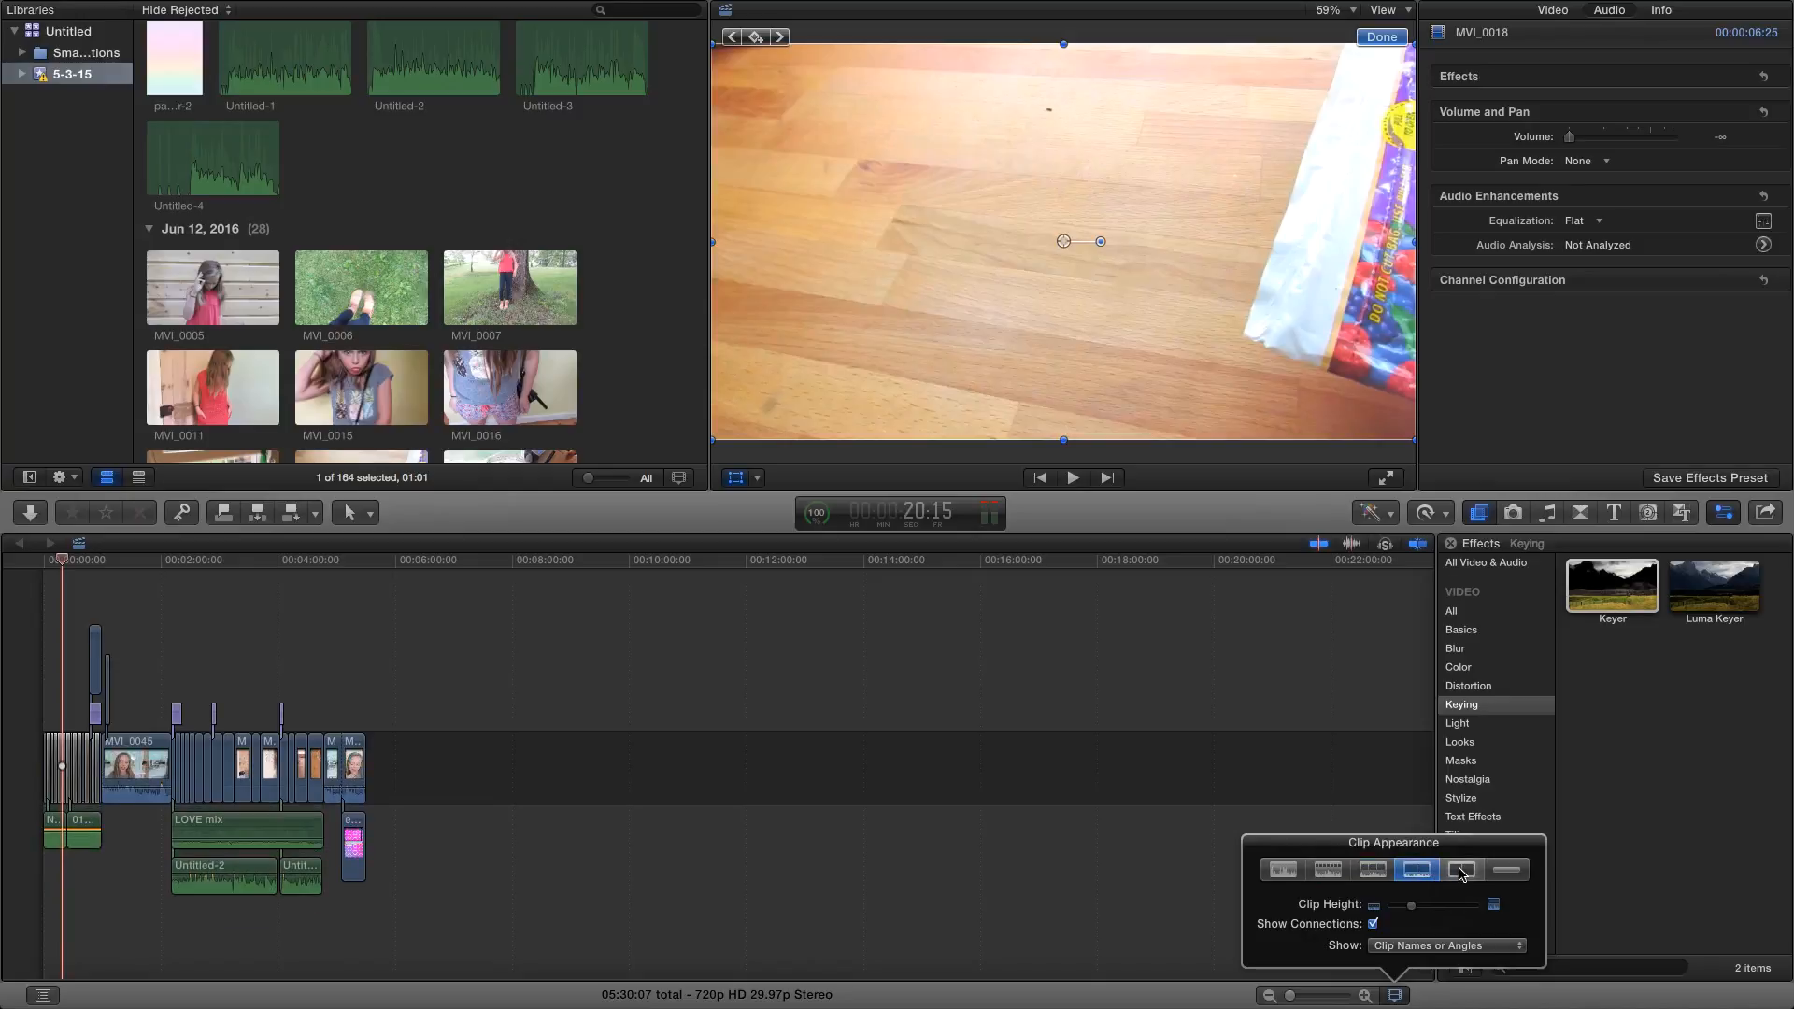
pyautogui.click(1463, 872)
pyautogui.click(1502, 874)
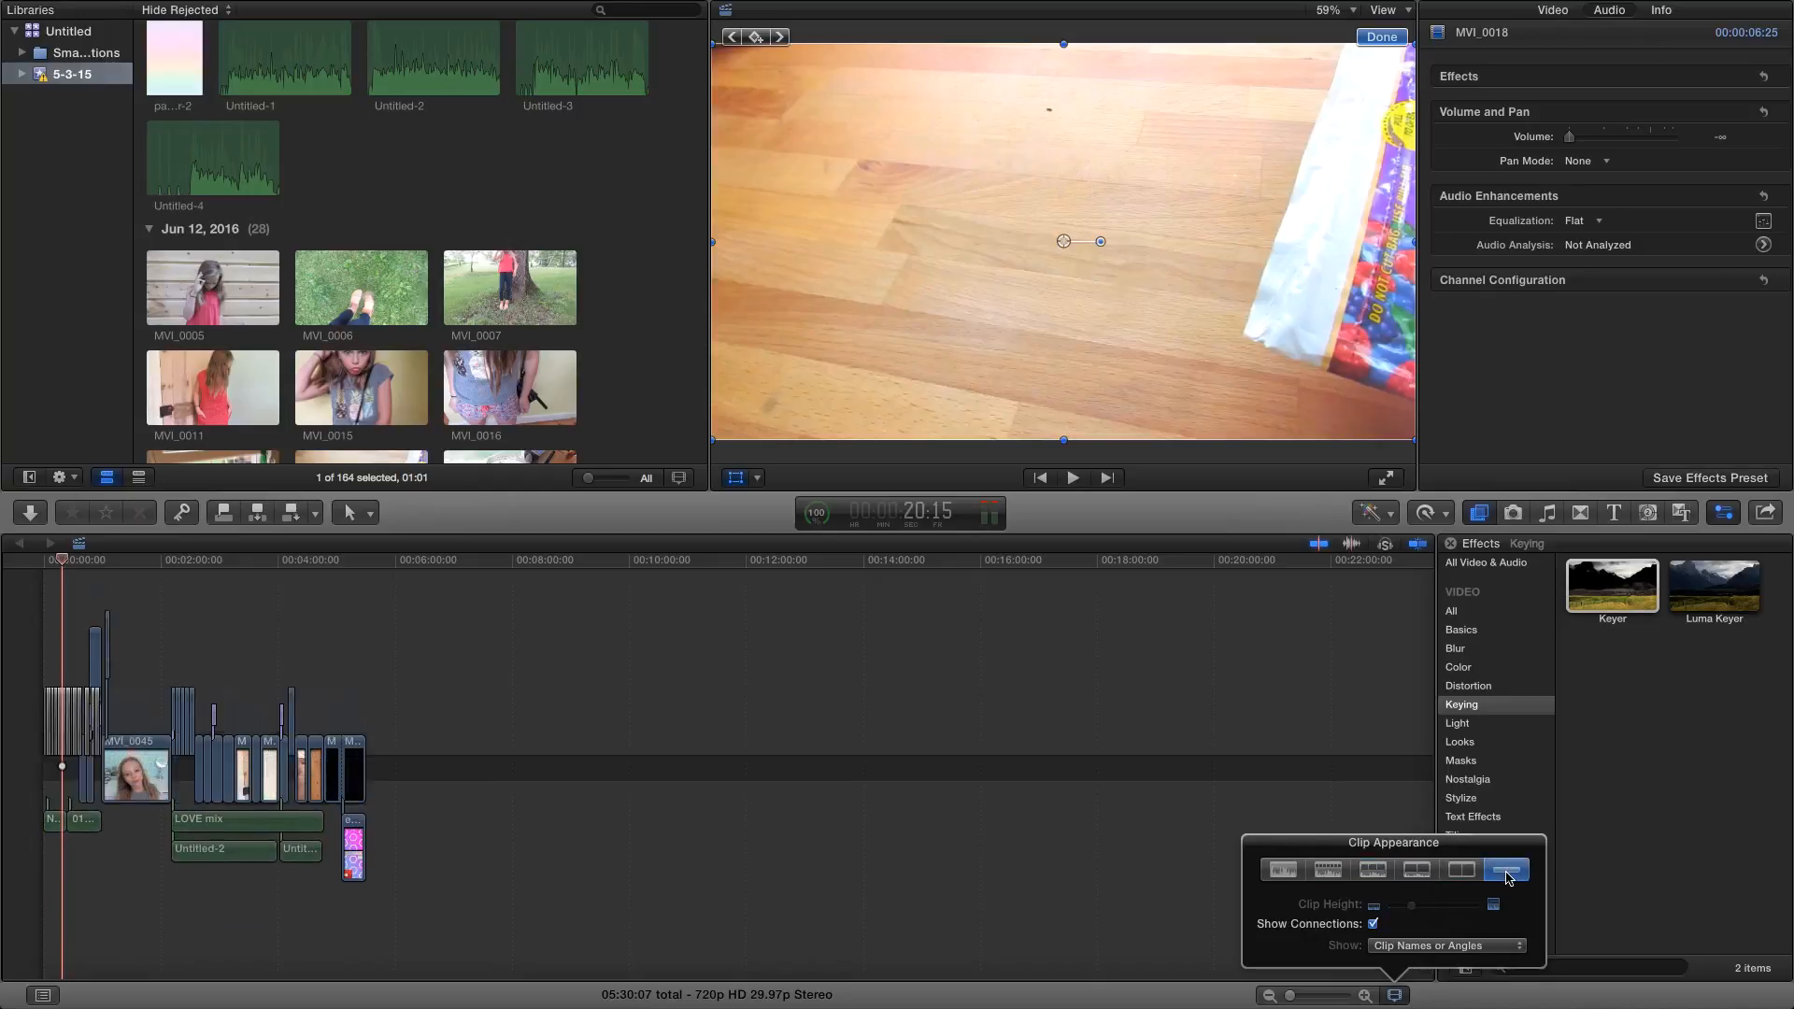
pyautogui.click(1324, 871)
pyautogui.click(1381, 875)
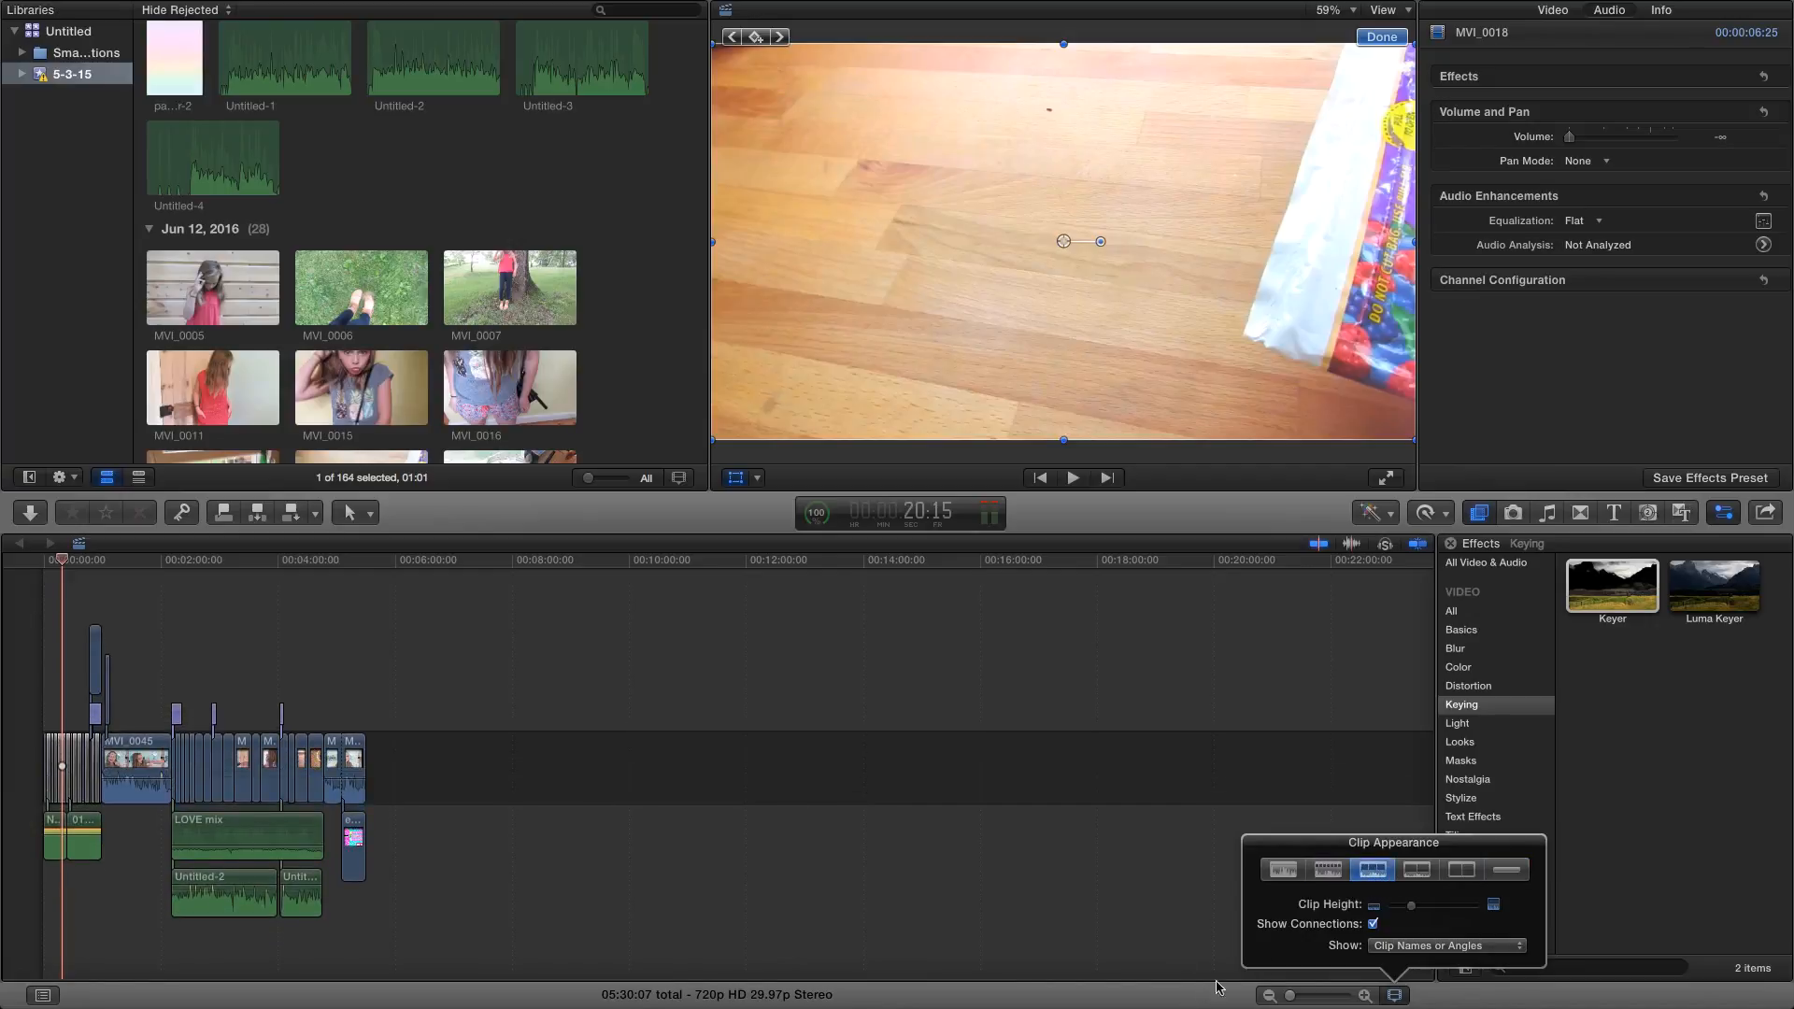
# Look at the clip label options and slightly reduce the clip height in the timeline.
pyautogui.click(1466, 946)
pyautogui.click(1320, 814)
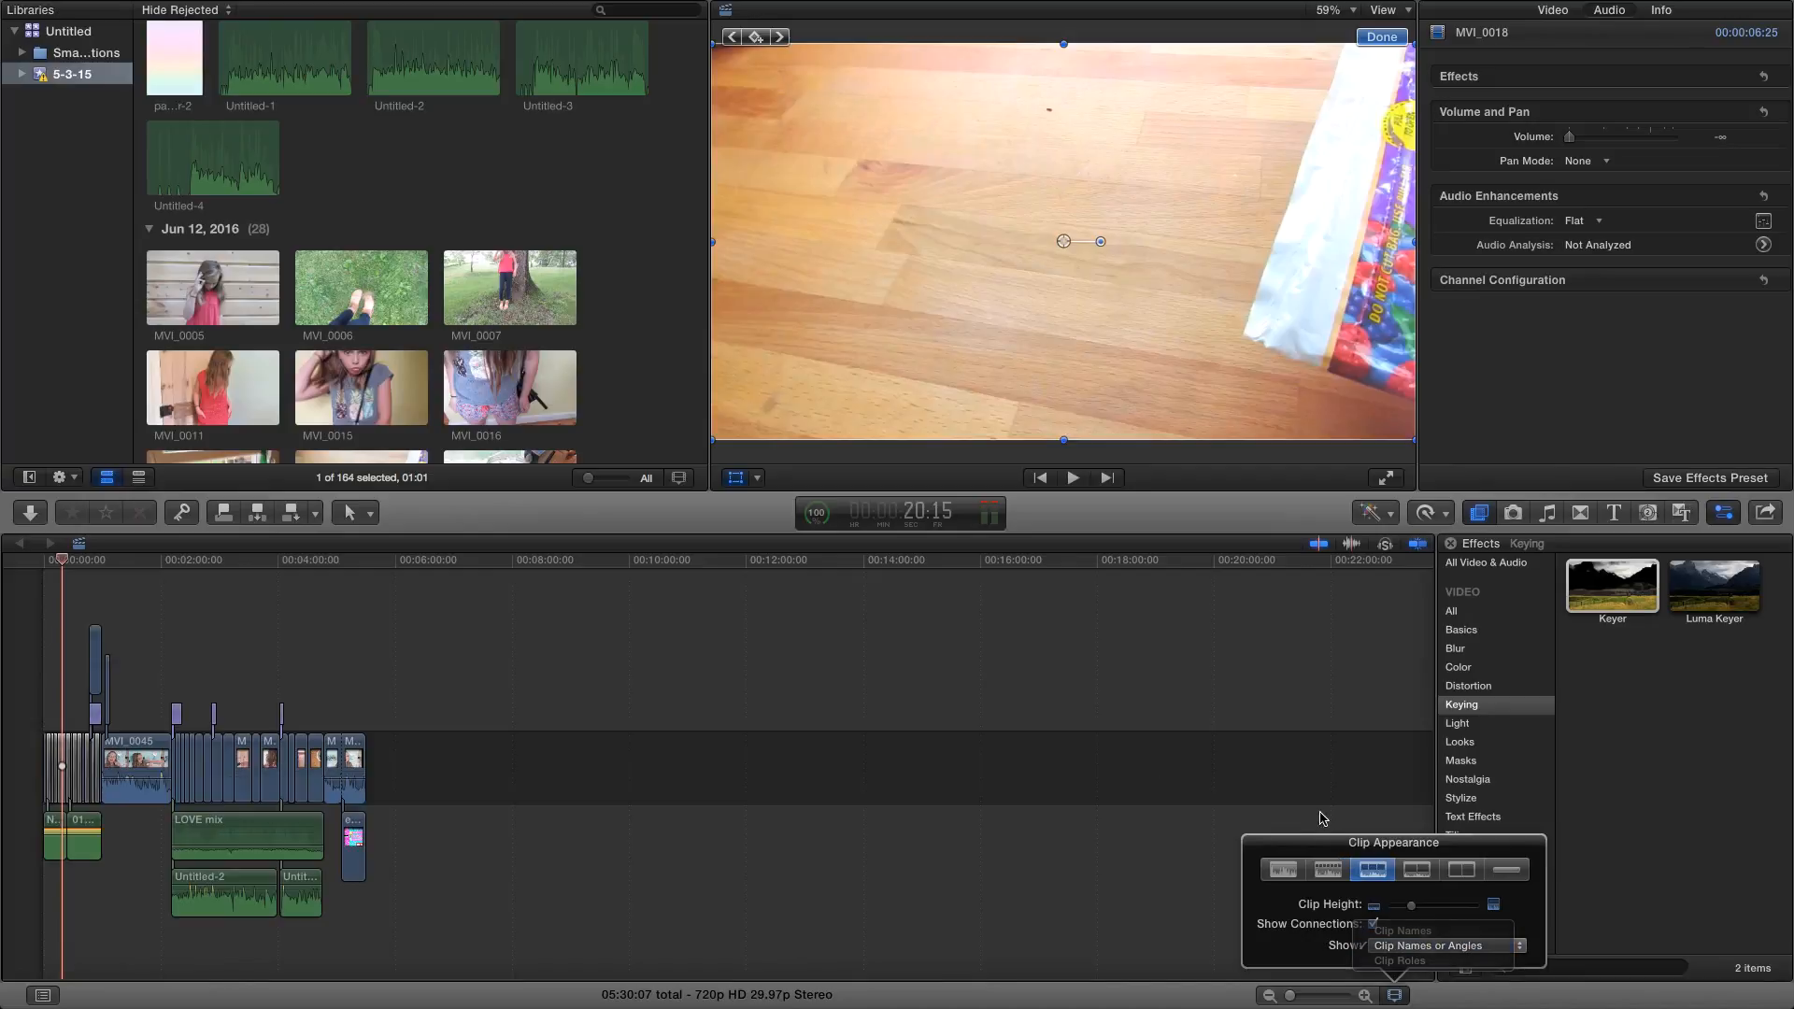
pyautogui.moveTo(1410, 908)
pyautogui.mouseDown()
pyautogui.moveTo(1366, 908)
pyautogui.moveTo(1556, 895)
pyautogui.moveTo(1321, 913)
pyautogui.moveTo(1407, 927)
pyautogui.mouseUp()
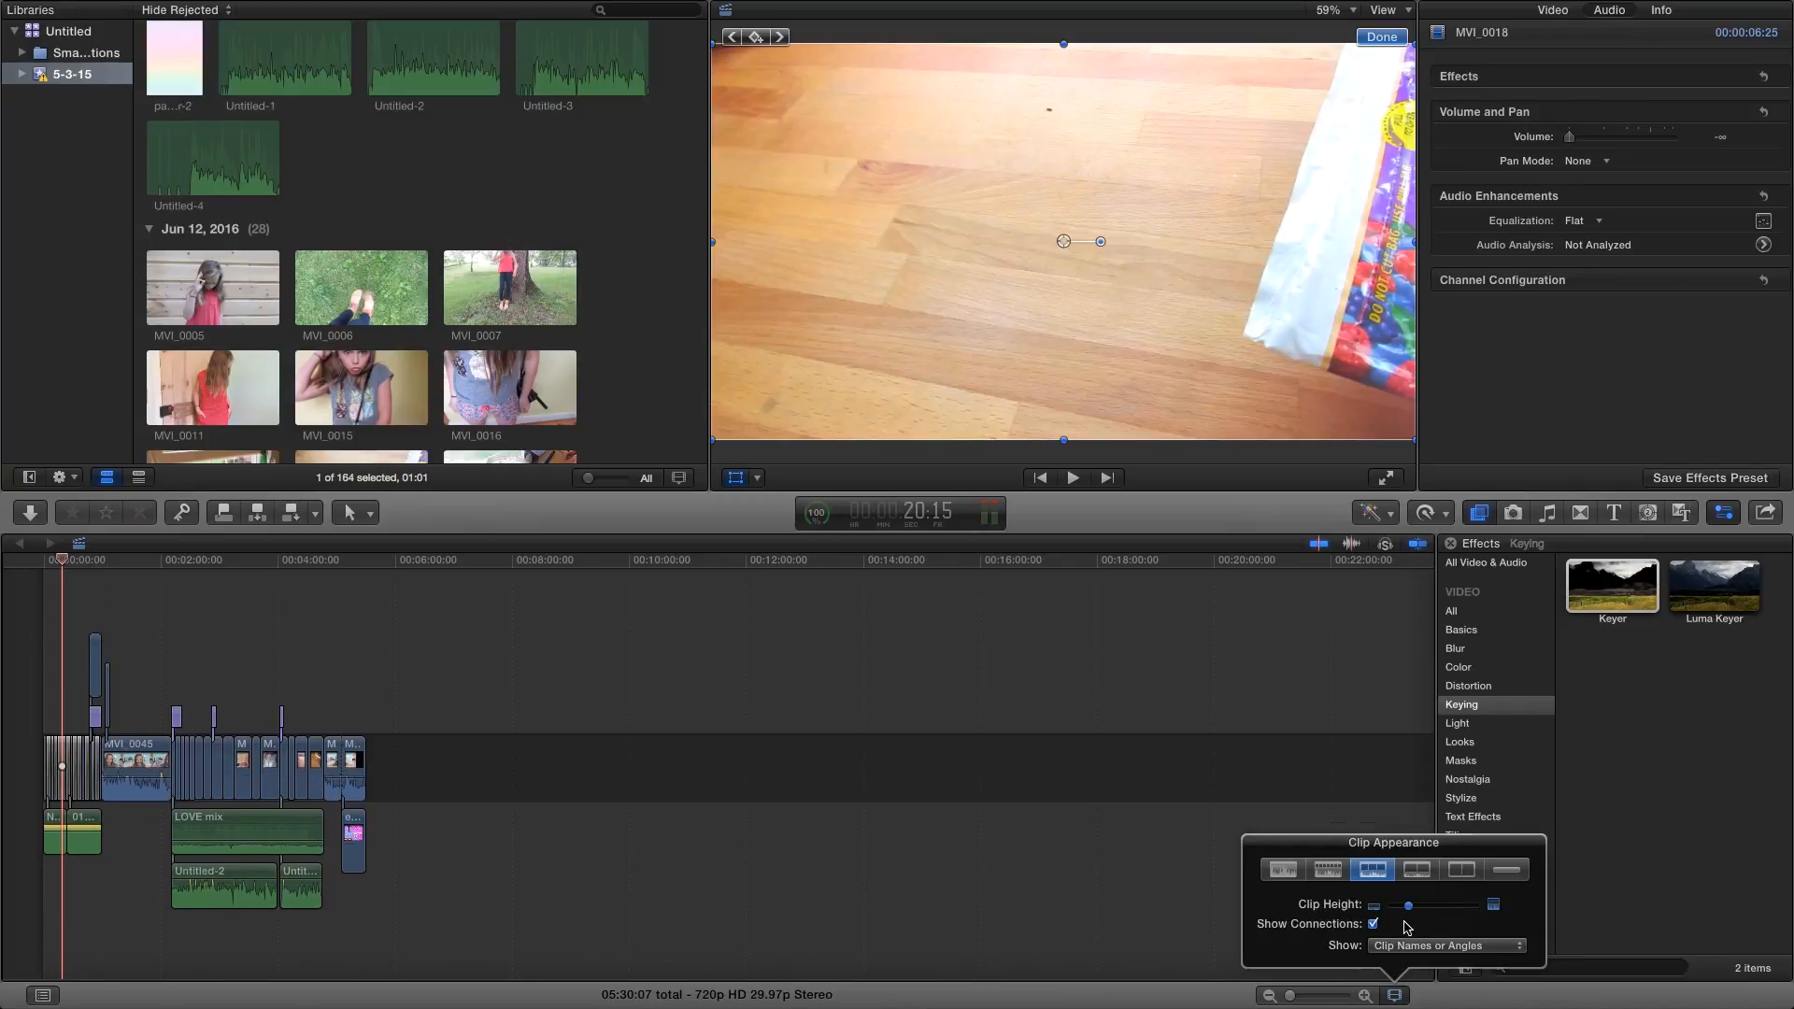
pyautogui.click(1289, 775)
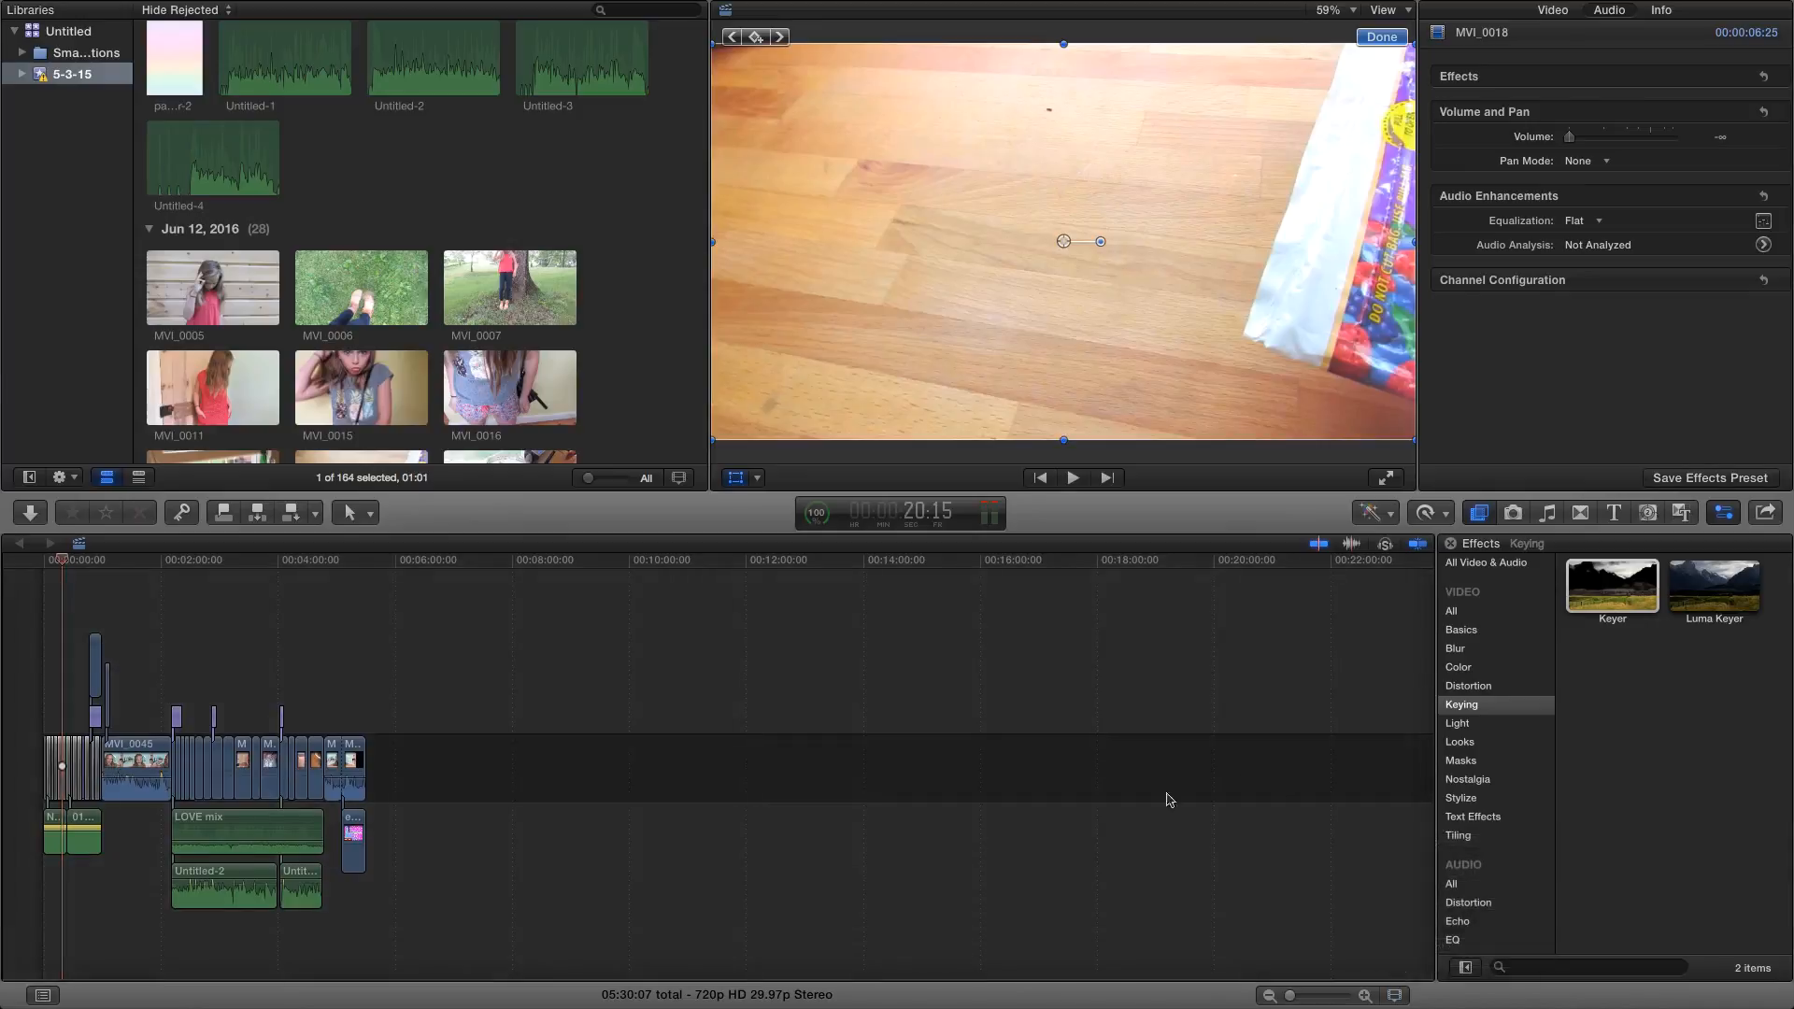
# Browse the timeline index, jump to clip MVI_0029, filter the list by video, audio and titles, and hide the index.
pyautogui.click(43, 994)
pyautogui.scroll(2, 137, 809)
pyautogui.scroll(5, 138, 809)
pyautogui.click(57, 677)
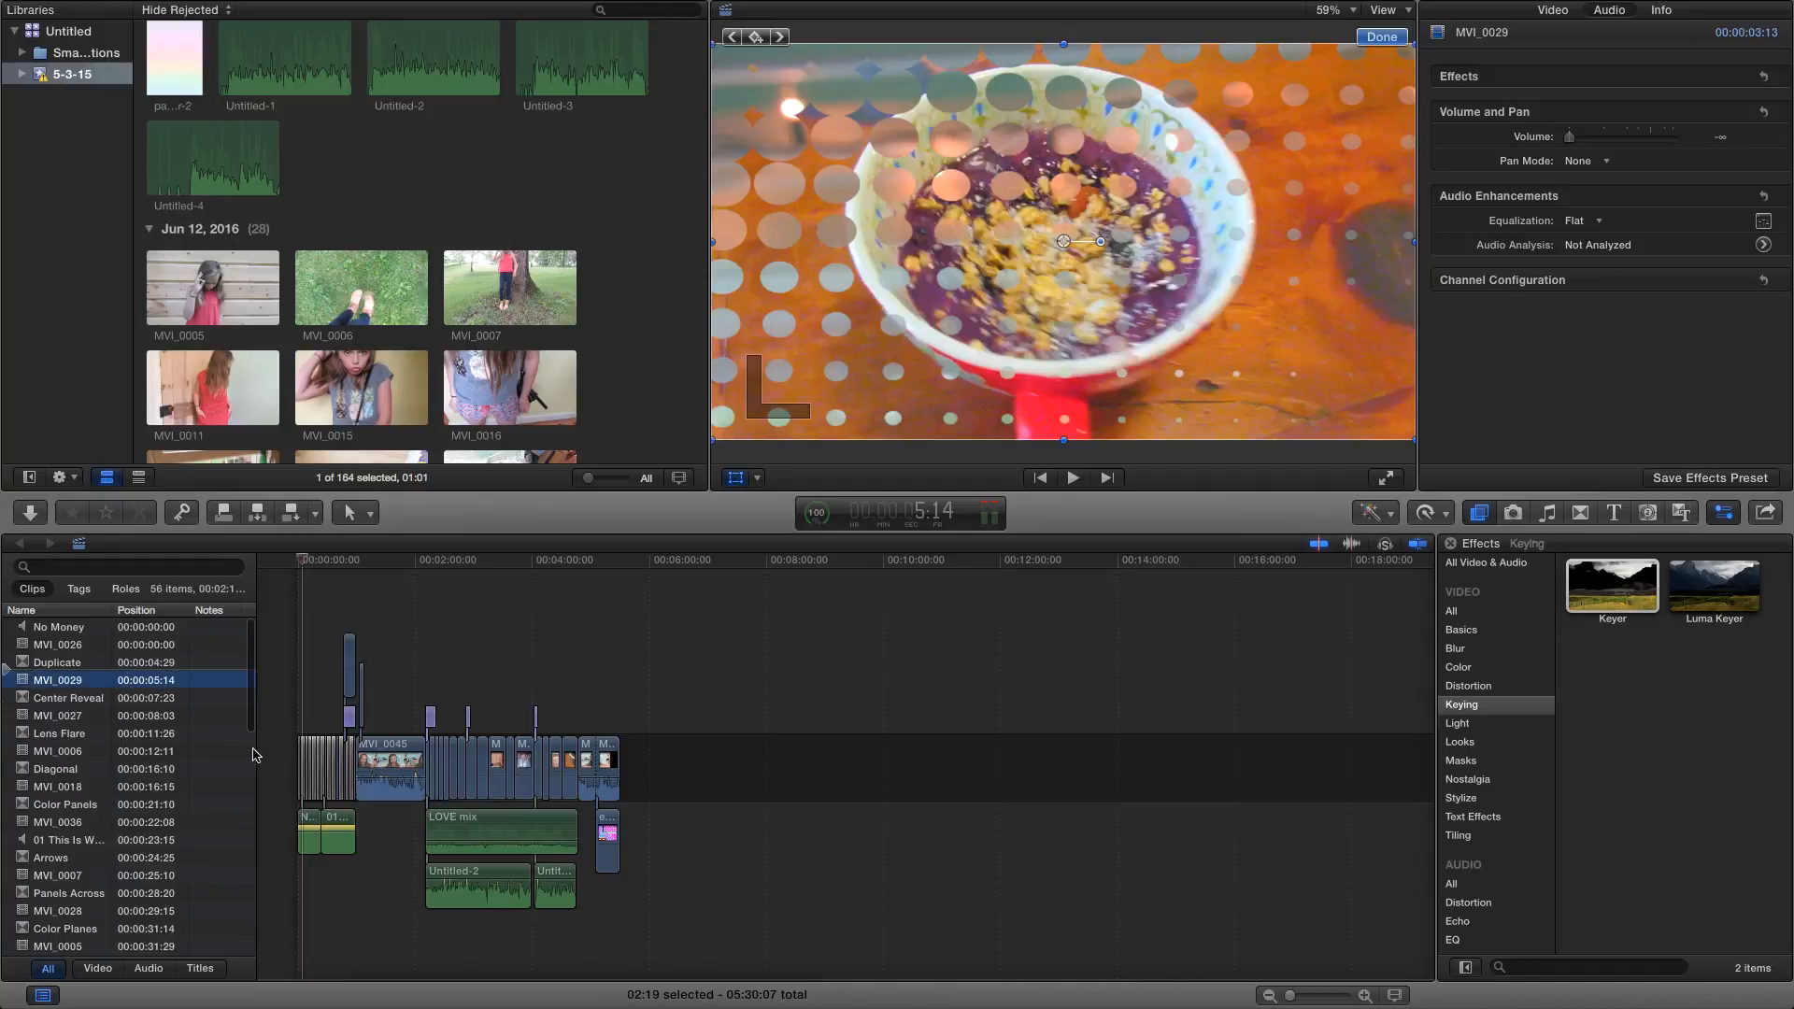
pyautogui.click(101, 972)
pyautogui.click(149, 970)
pyautogui.click(199, 969)
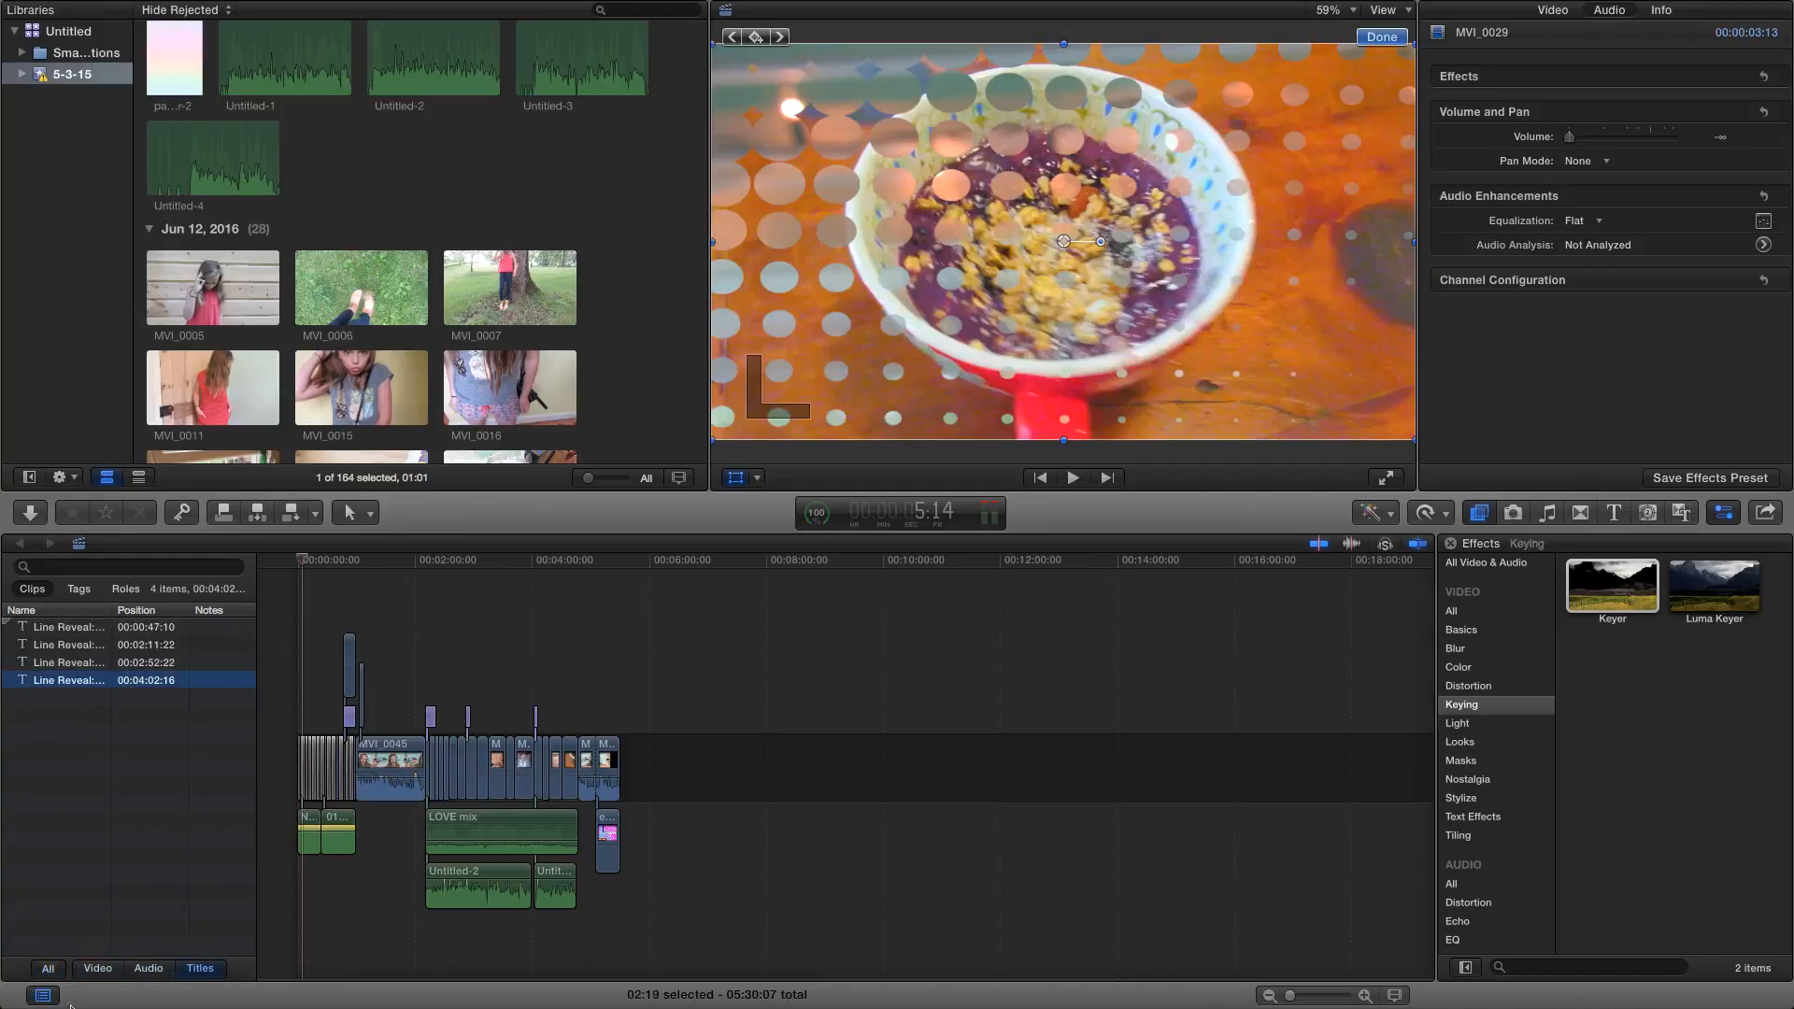
pyautogui.click(44, 995)
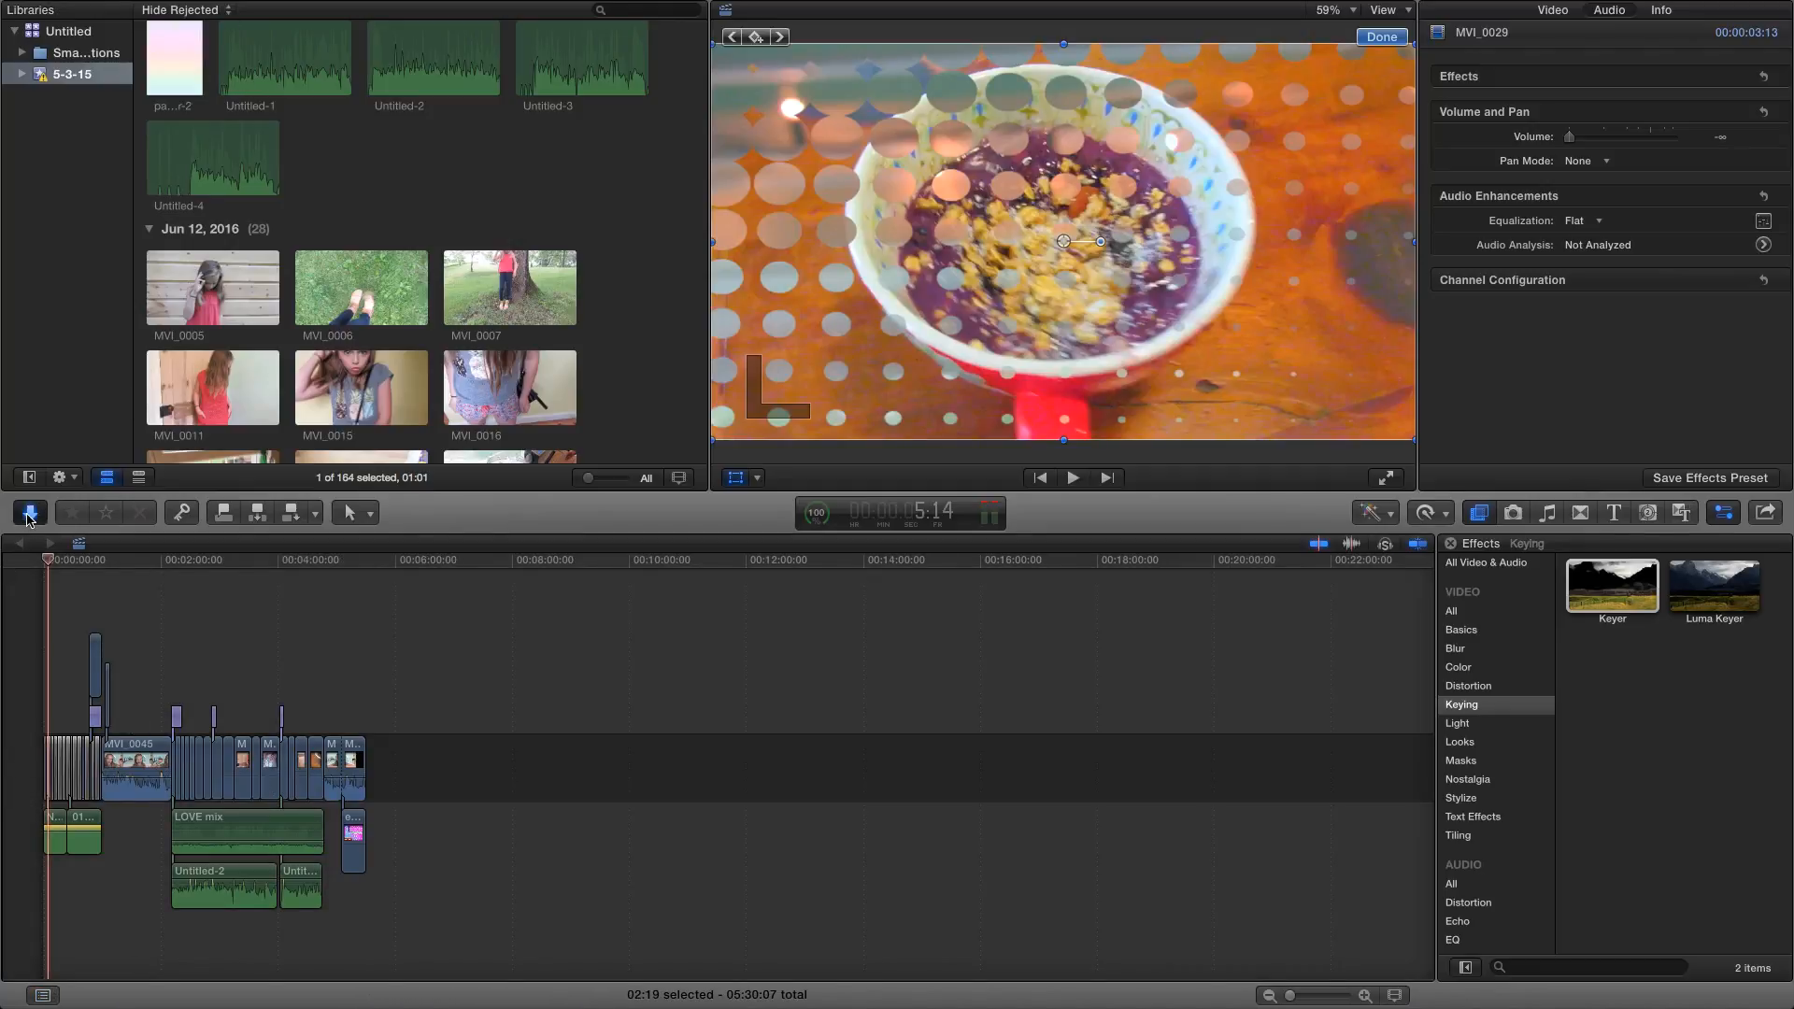
# Browse the videos on the Untitled camera in Media Import, preview Clip #15 and Clip #10, and close the window without importing.
pyautogui.click(30, 512)
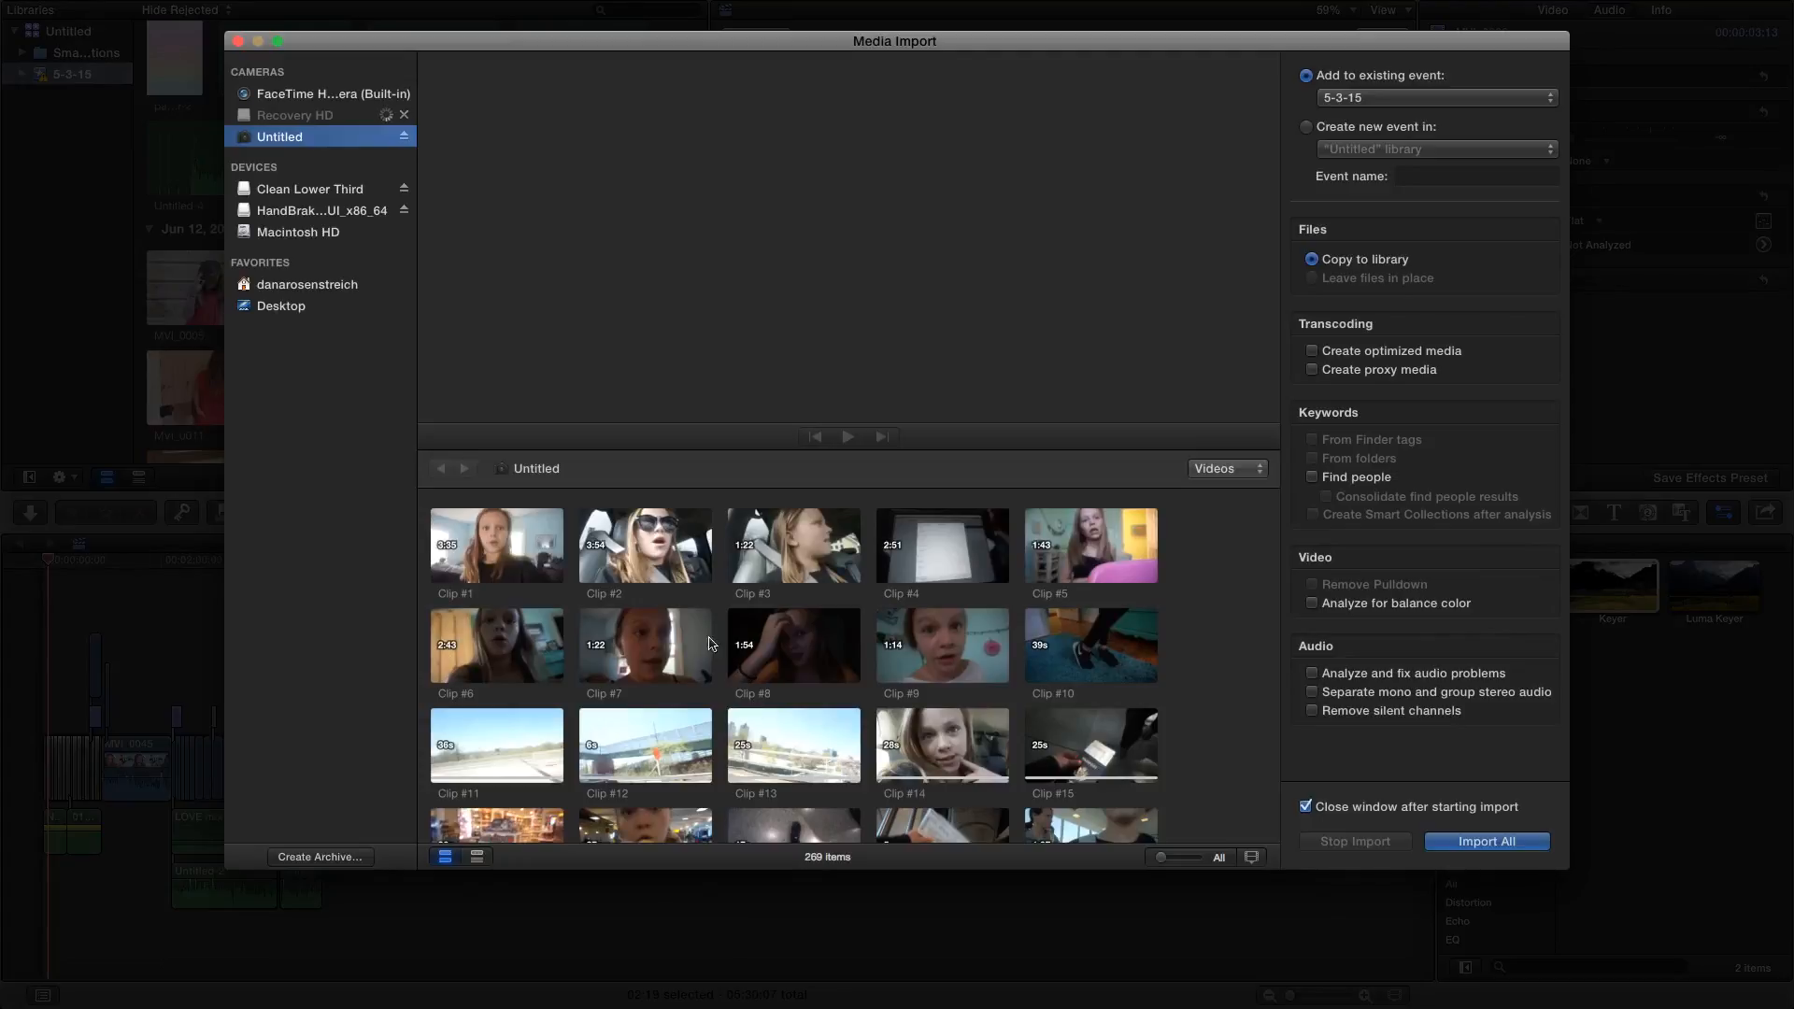
pyautogui.scroll(-10, 1124, 692)
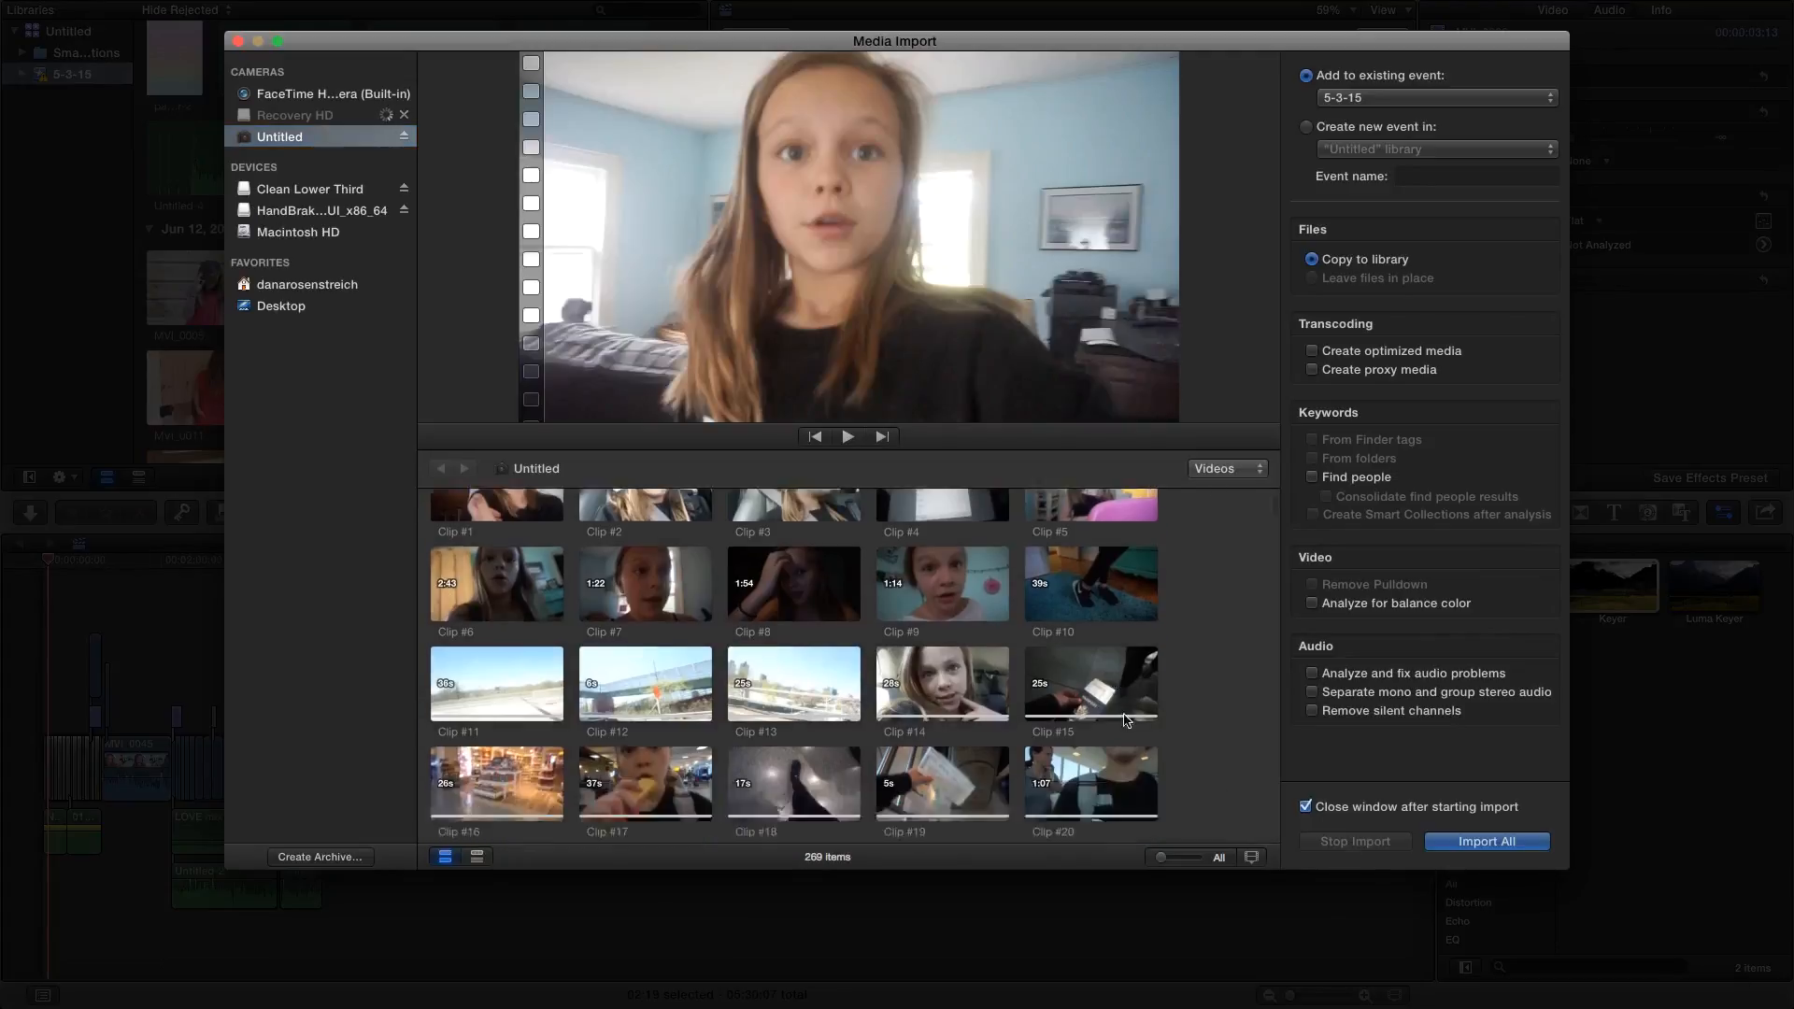
pyautogui.scroll(-3, 840, 648)
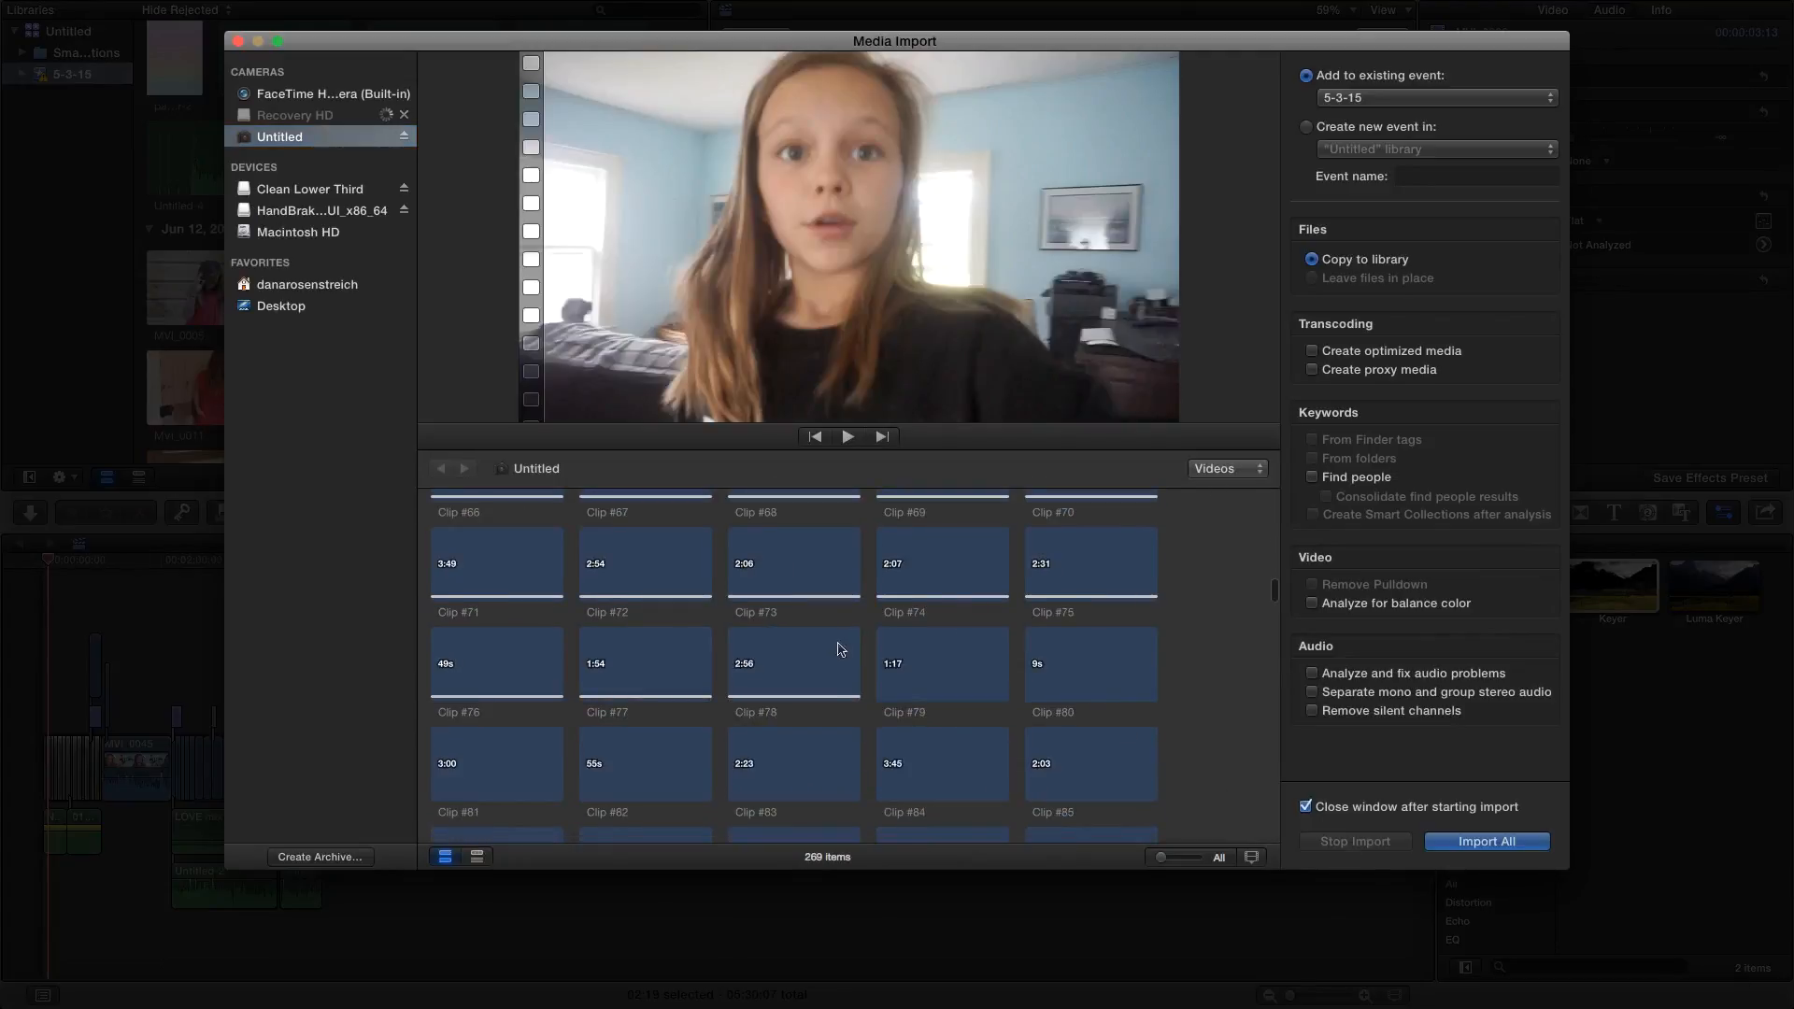
pyautogui.scroll(-1, 1093, 721)
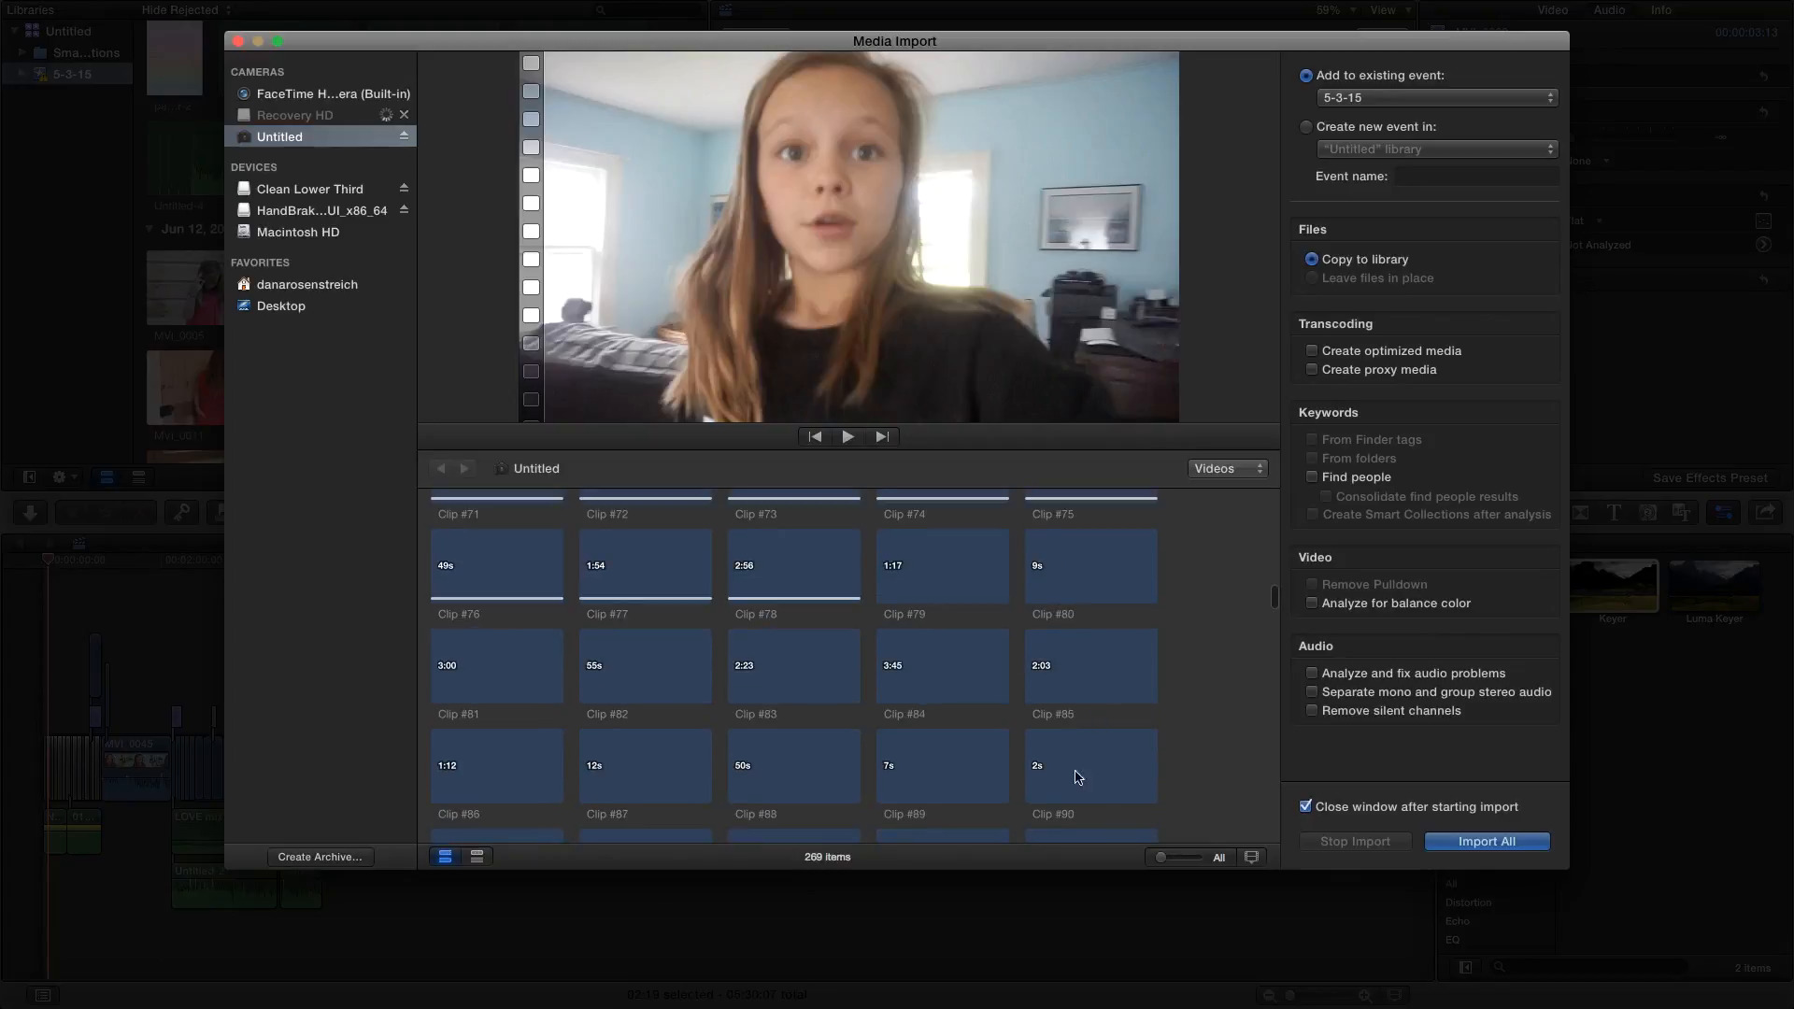
pyautogui.scroll(1, 1019, 647)
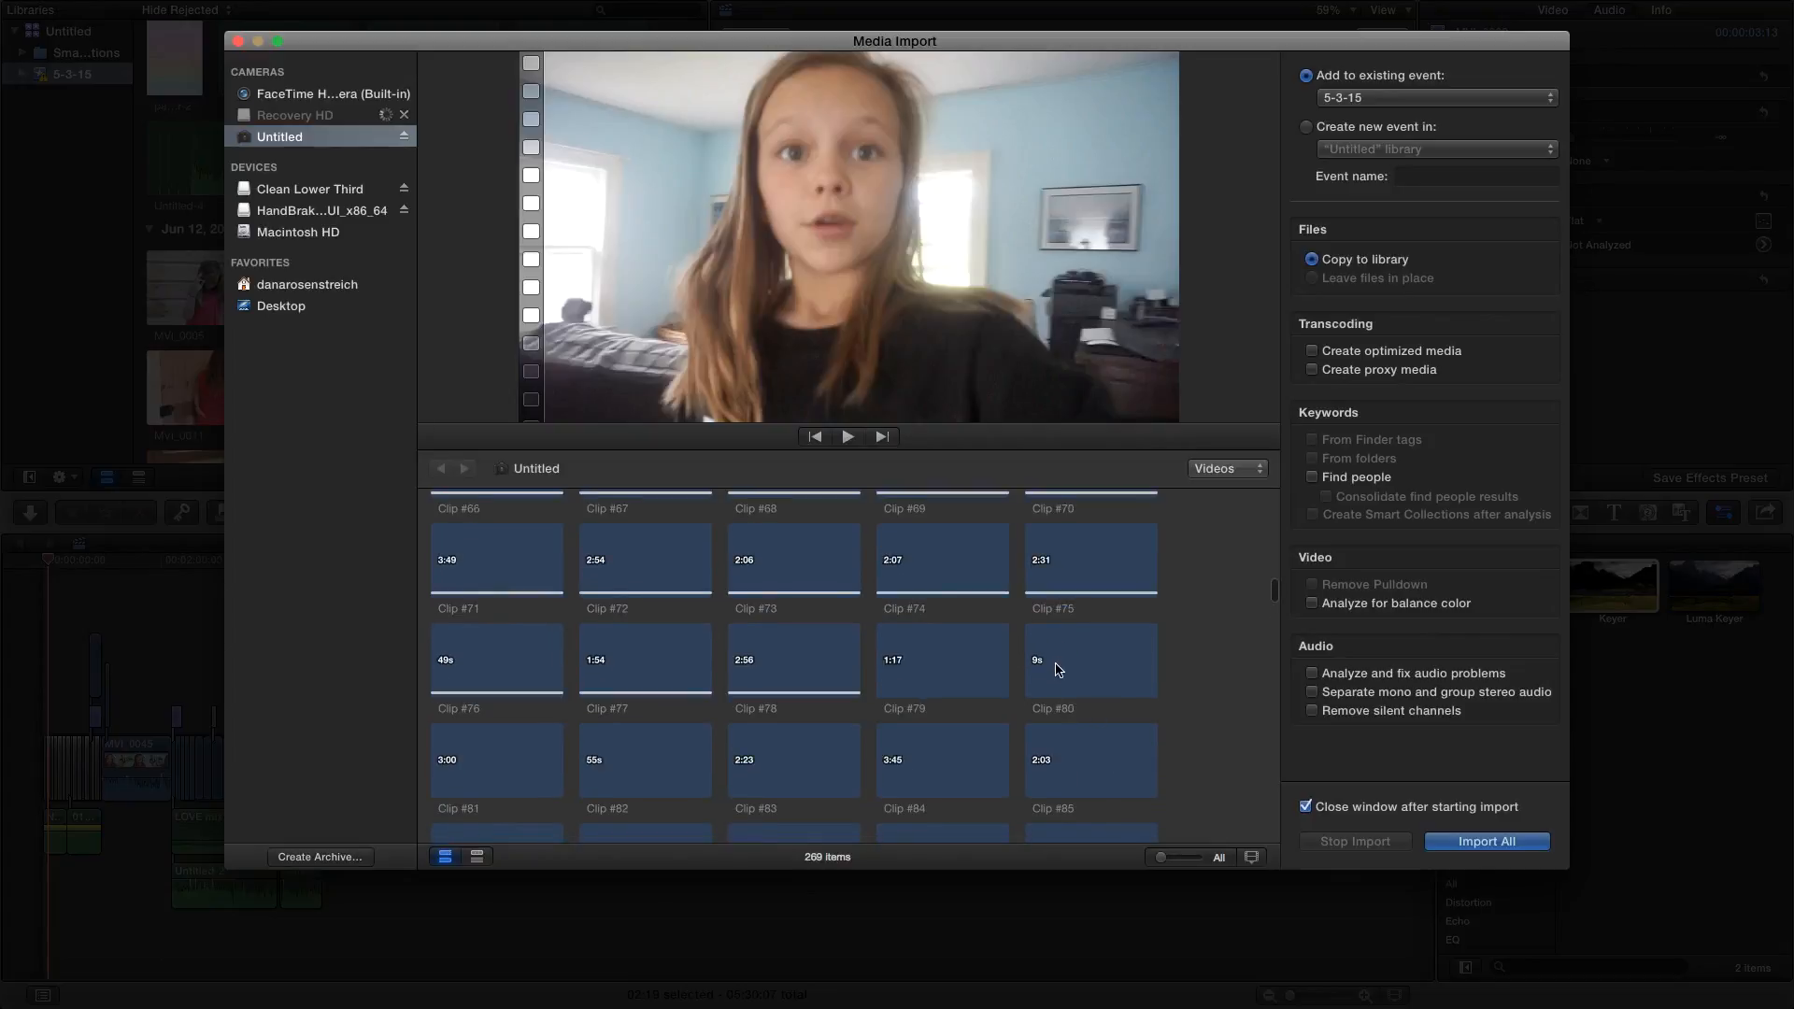
pyautogui.scroll(13, 1084, 683)
pyautogui.click(1084, 659)
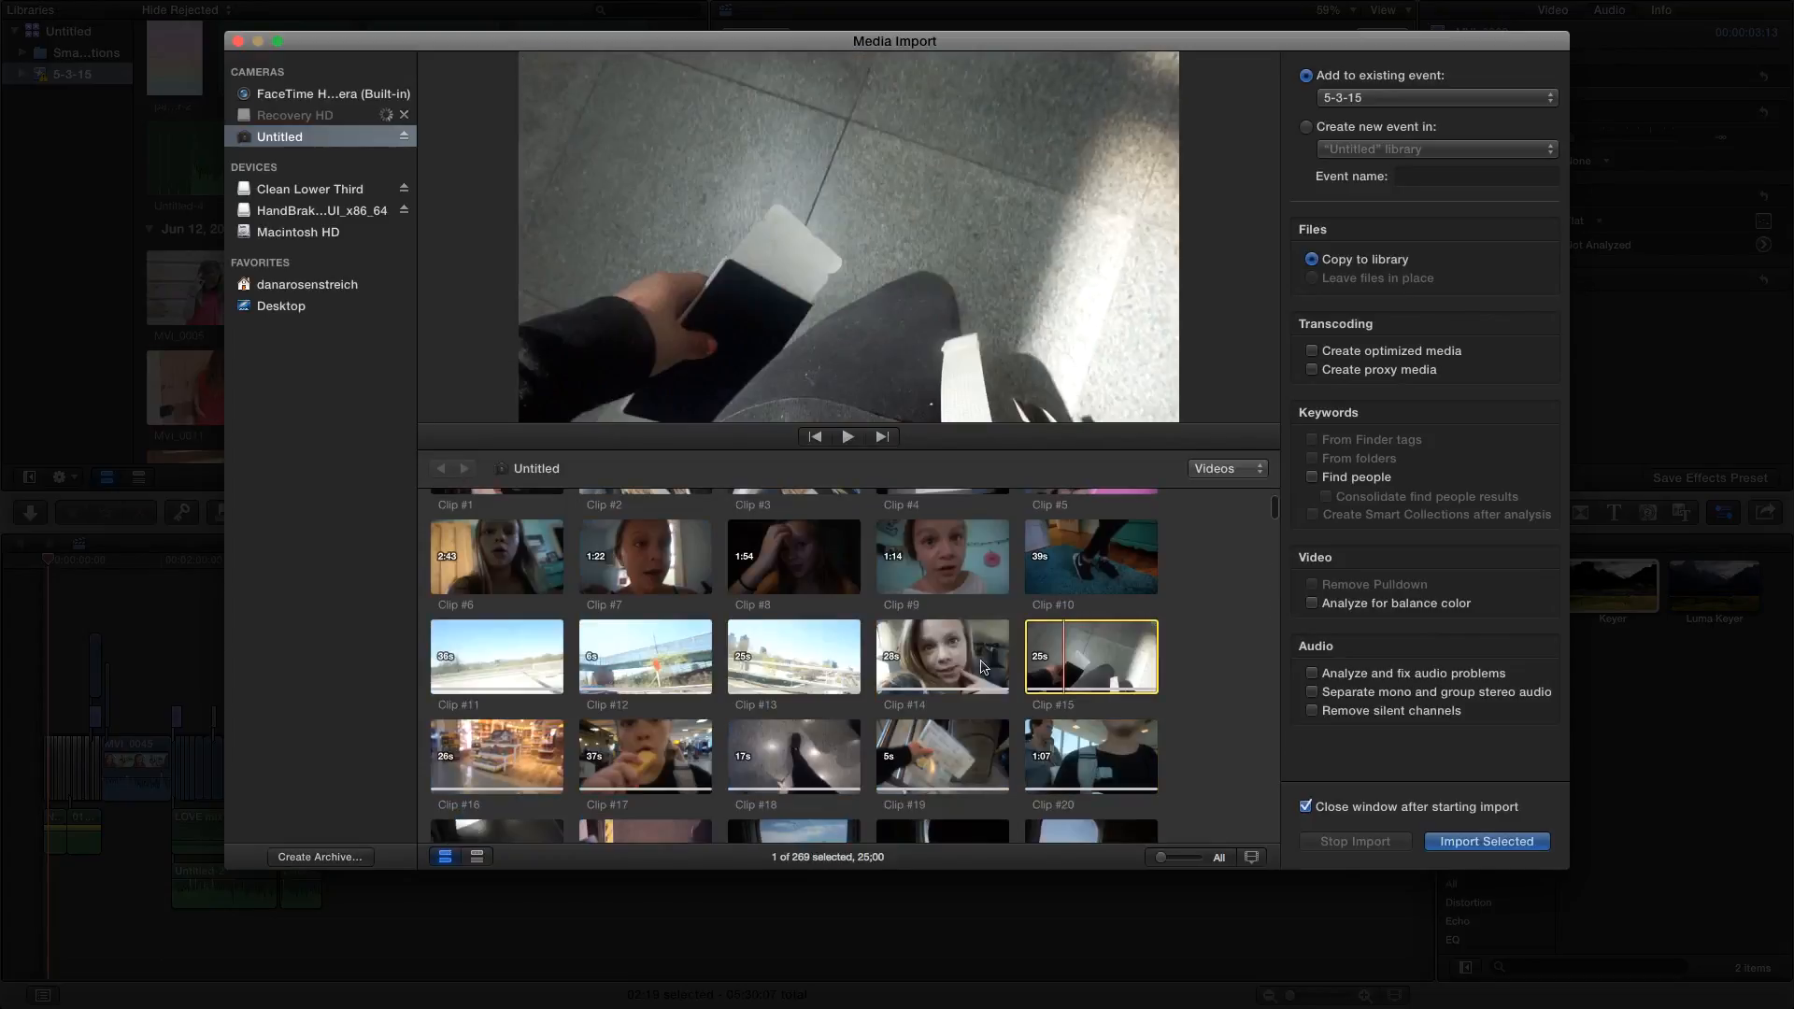
pyautogui.click(1057, 574)
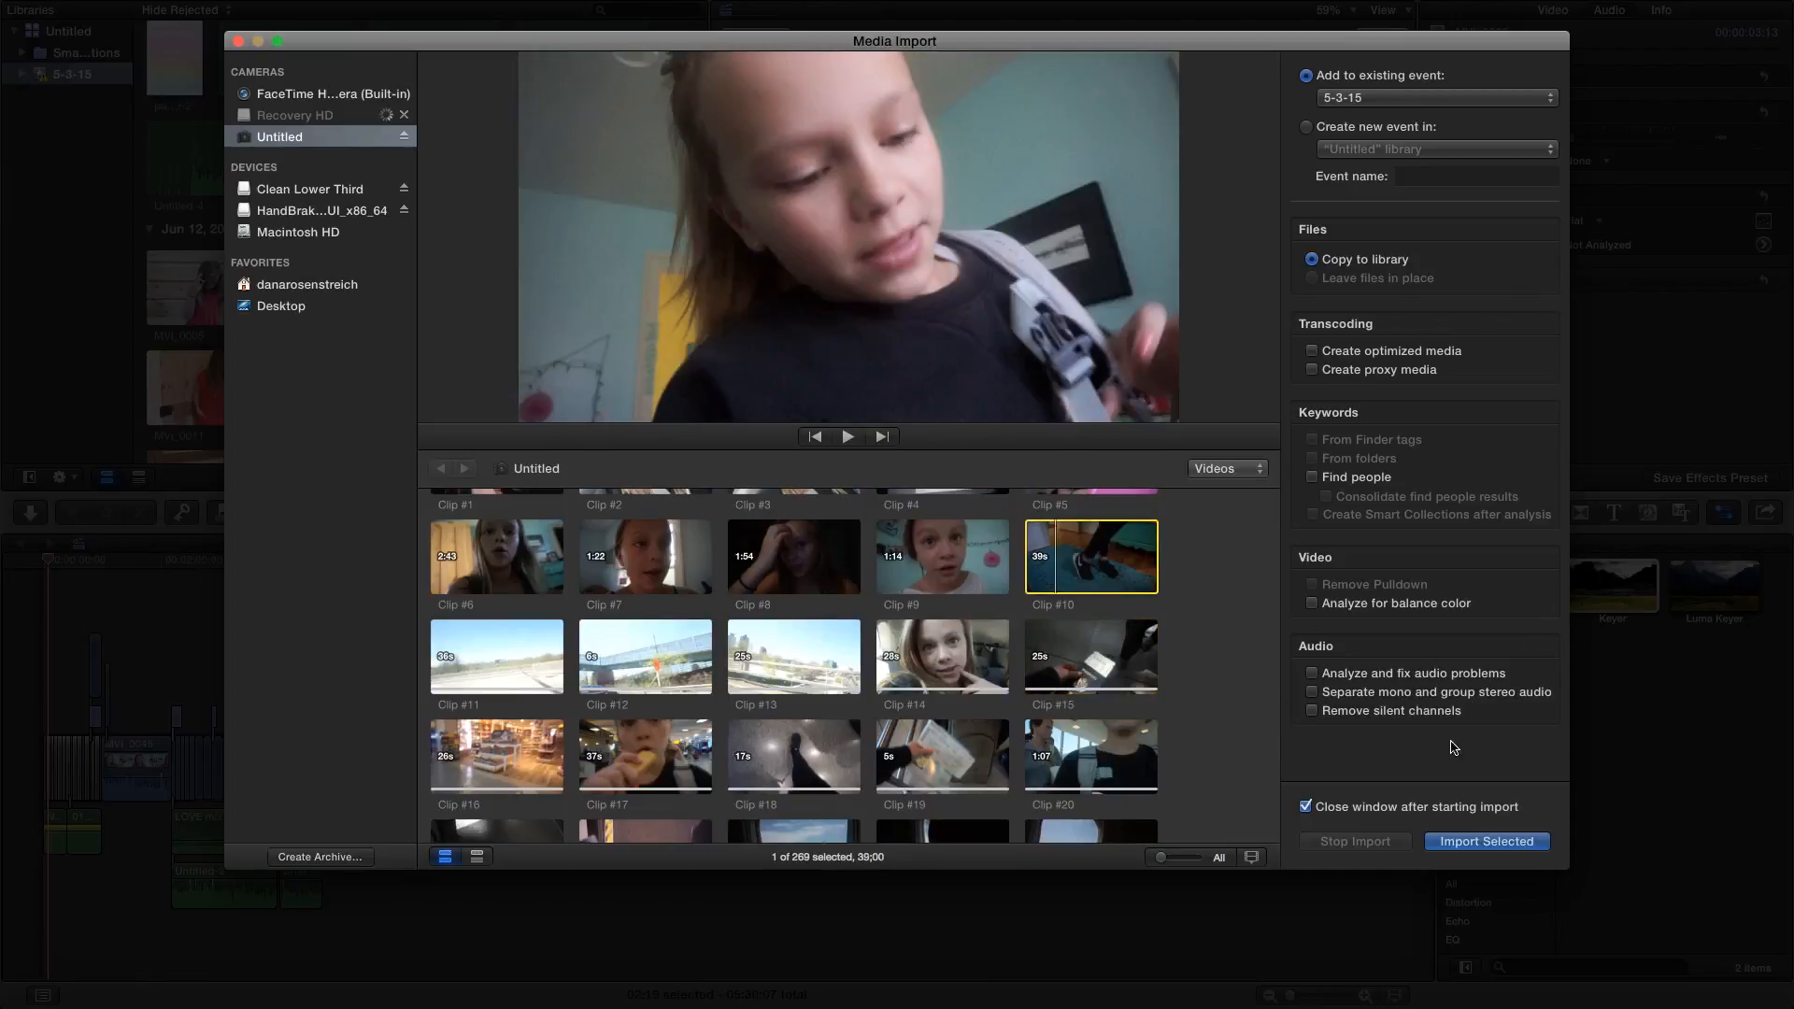
pyautogui.click(1098, 591)
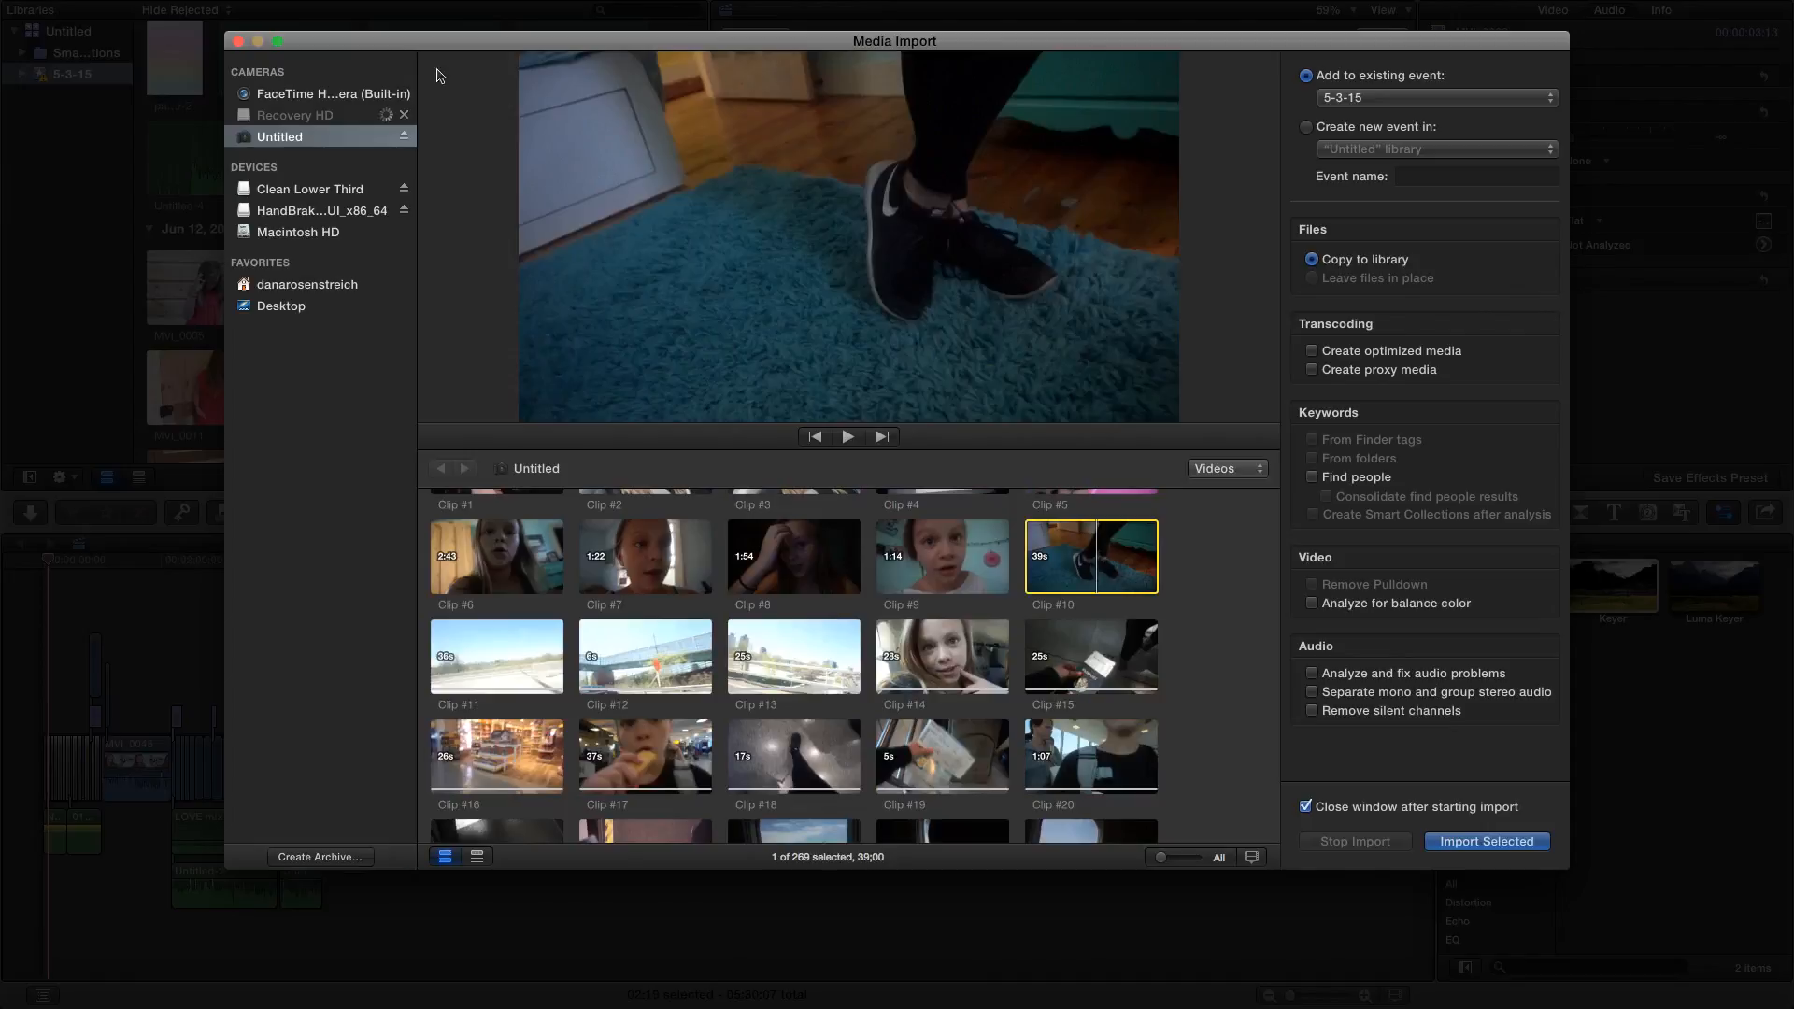
pyautogui.click(238, 41)
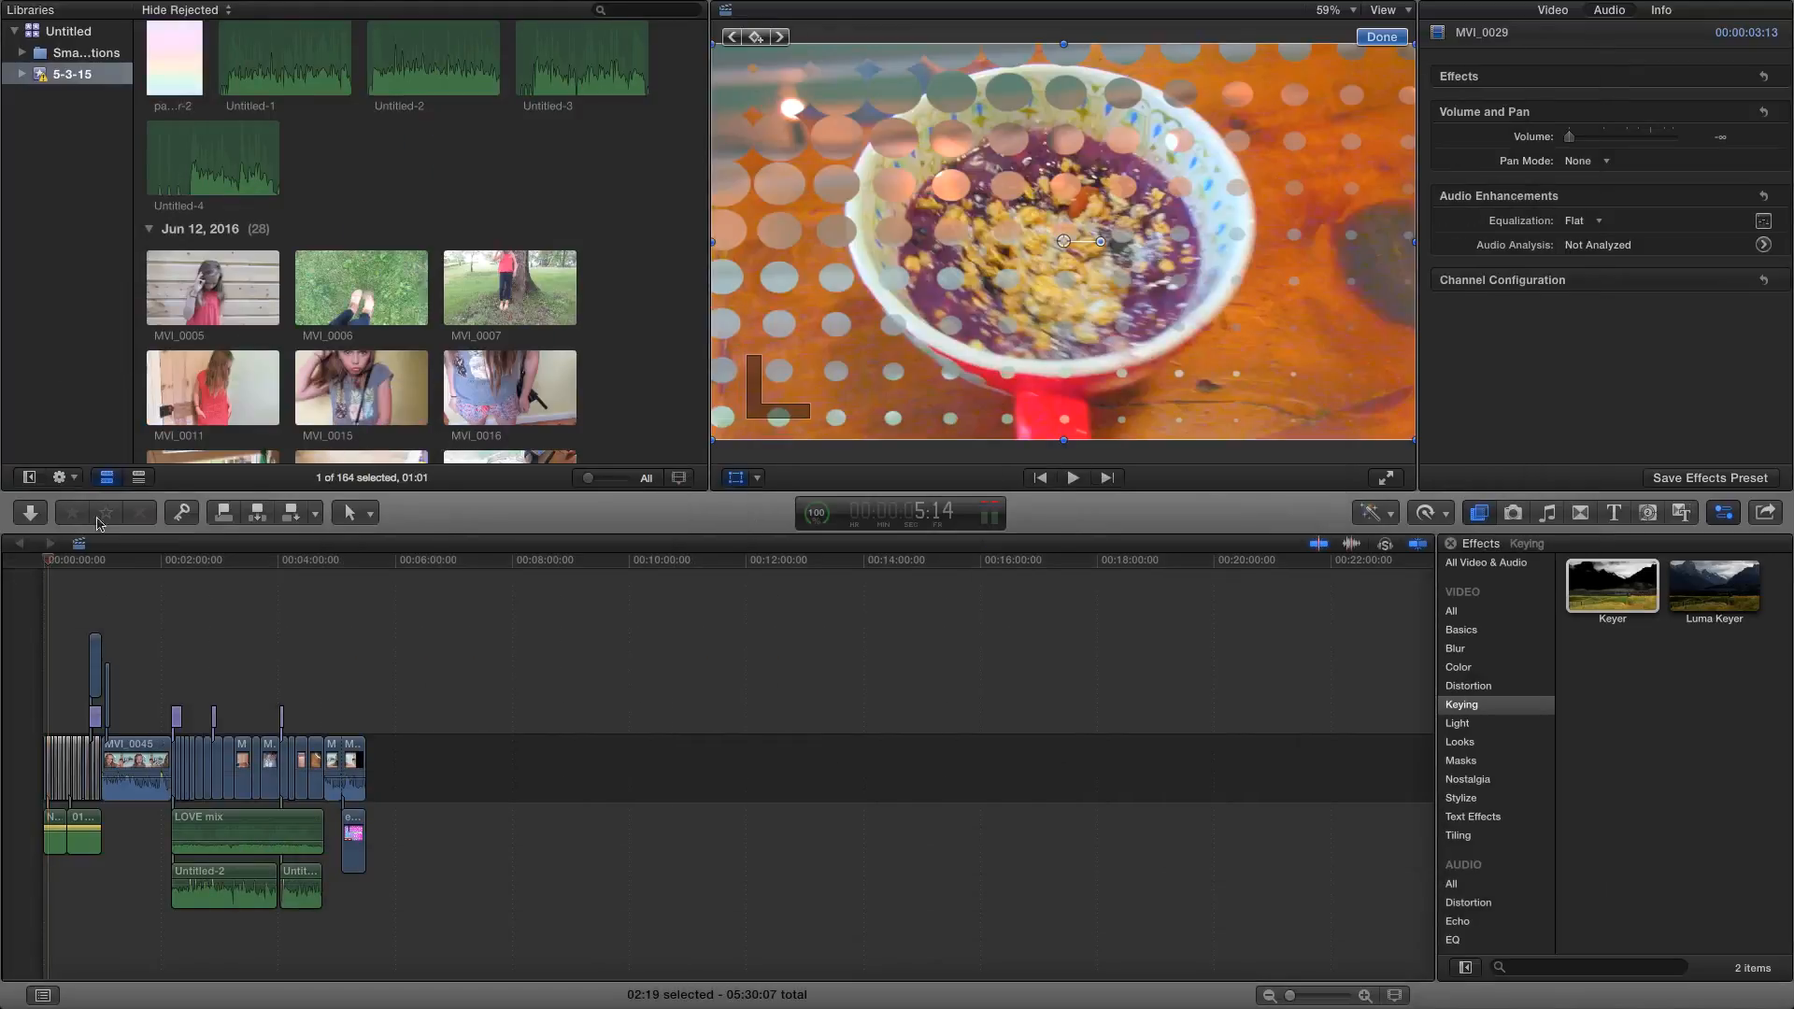
# Review the editing tools and use the Blade tool to split the last timeline clip, MVI_0046, near its middle.
pyautogui.click(354, 516)
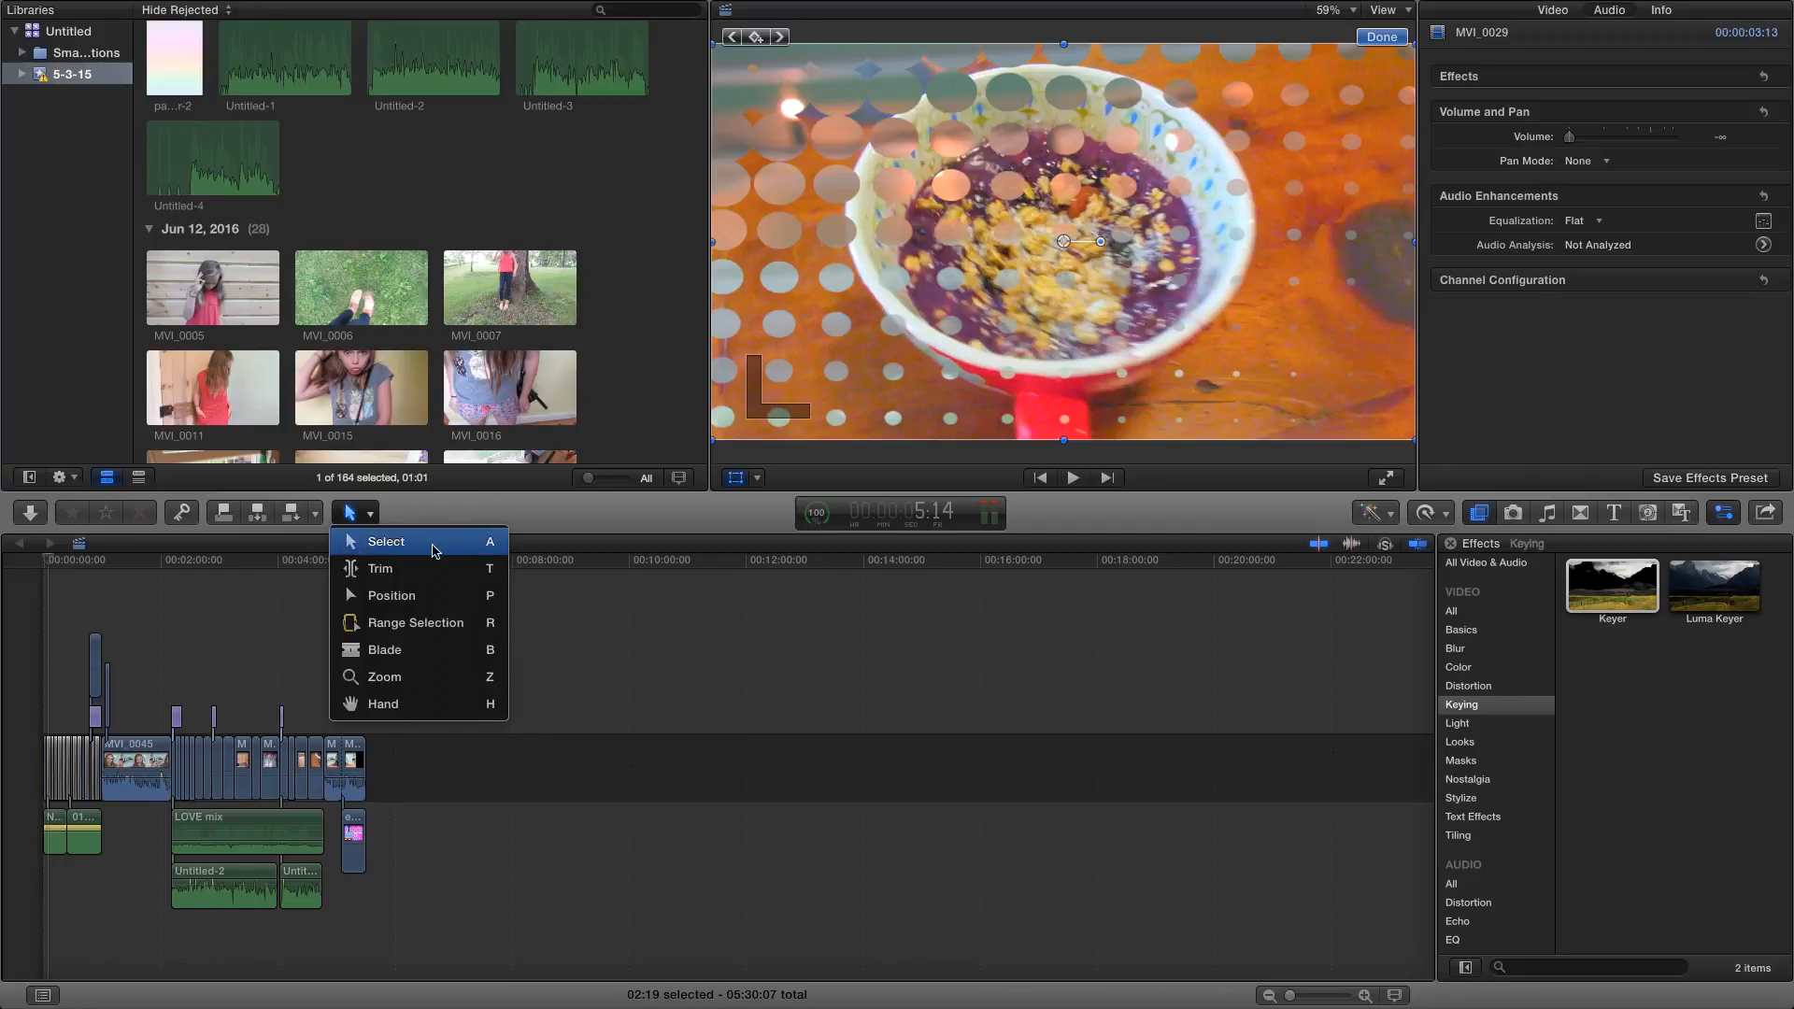
pyautogui.click(448, 540)
pyautogui.click(366, 517)
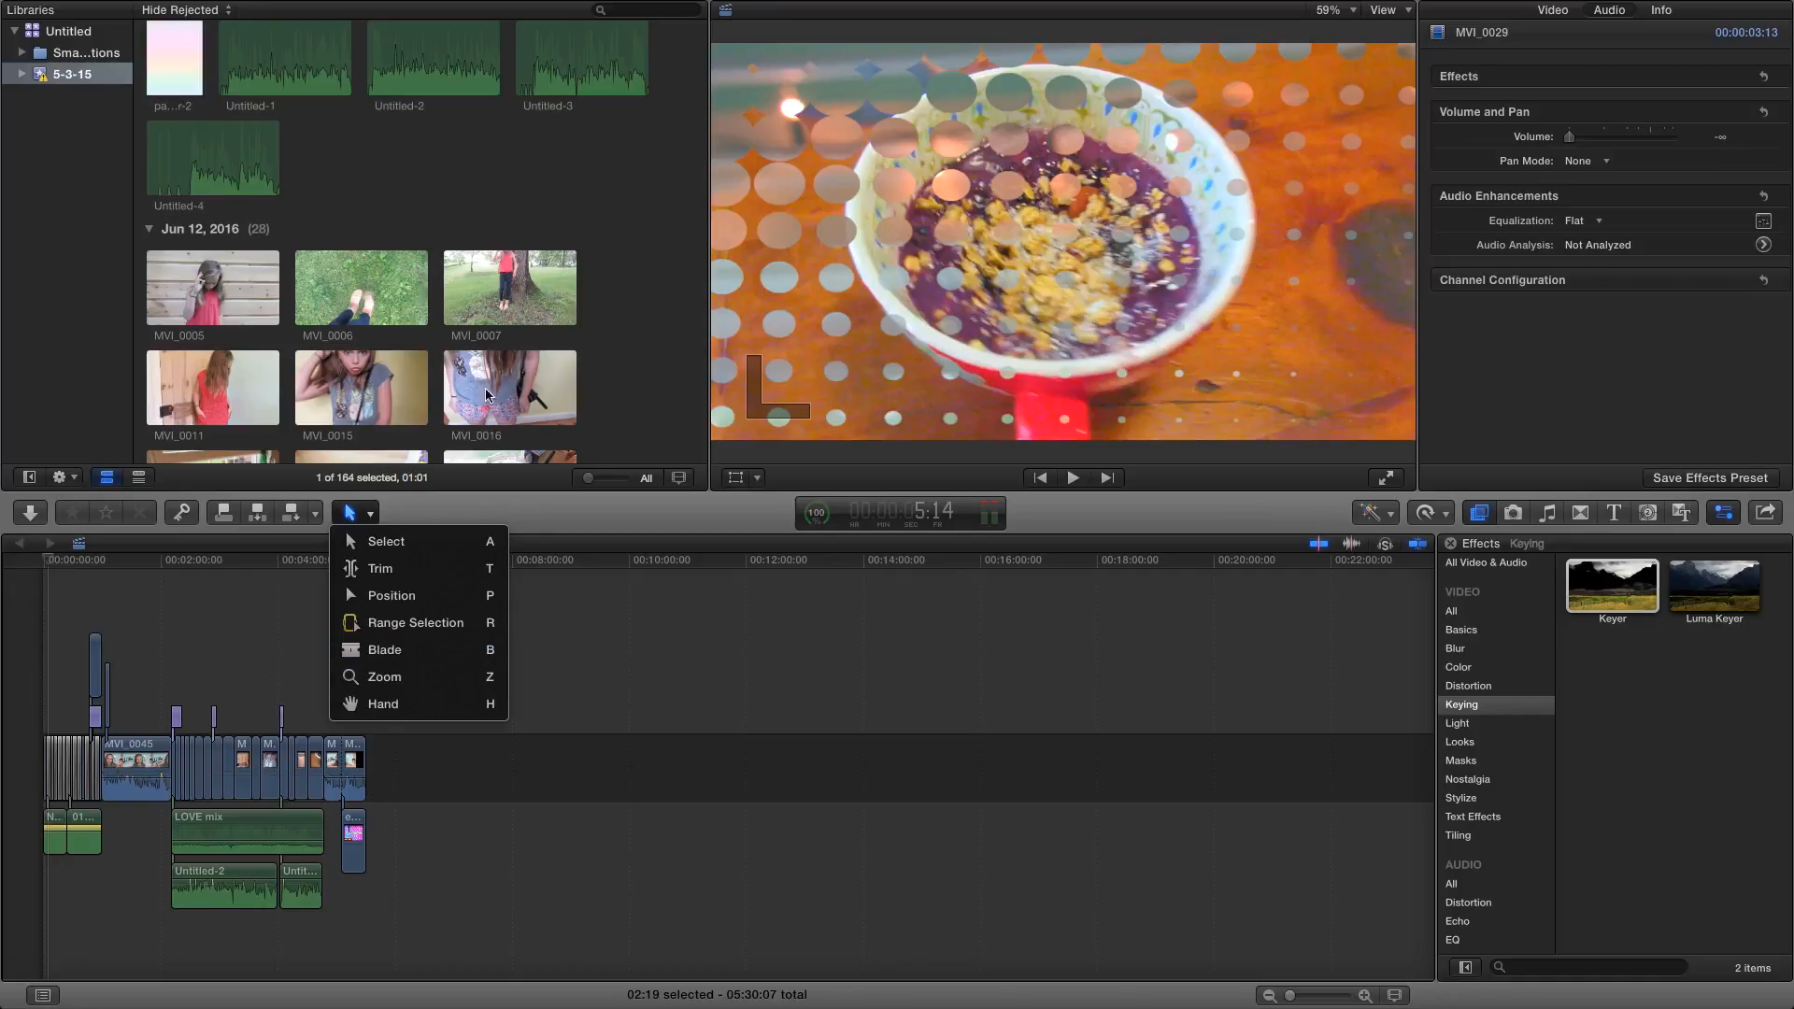
pyautogui.click(438, 650)
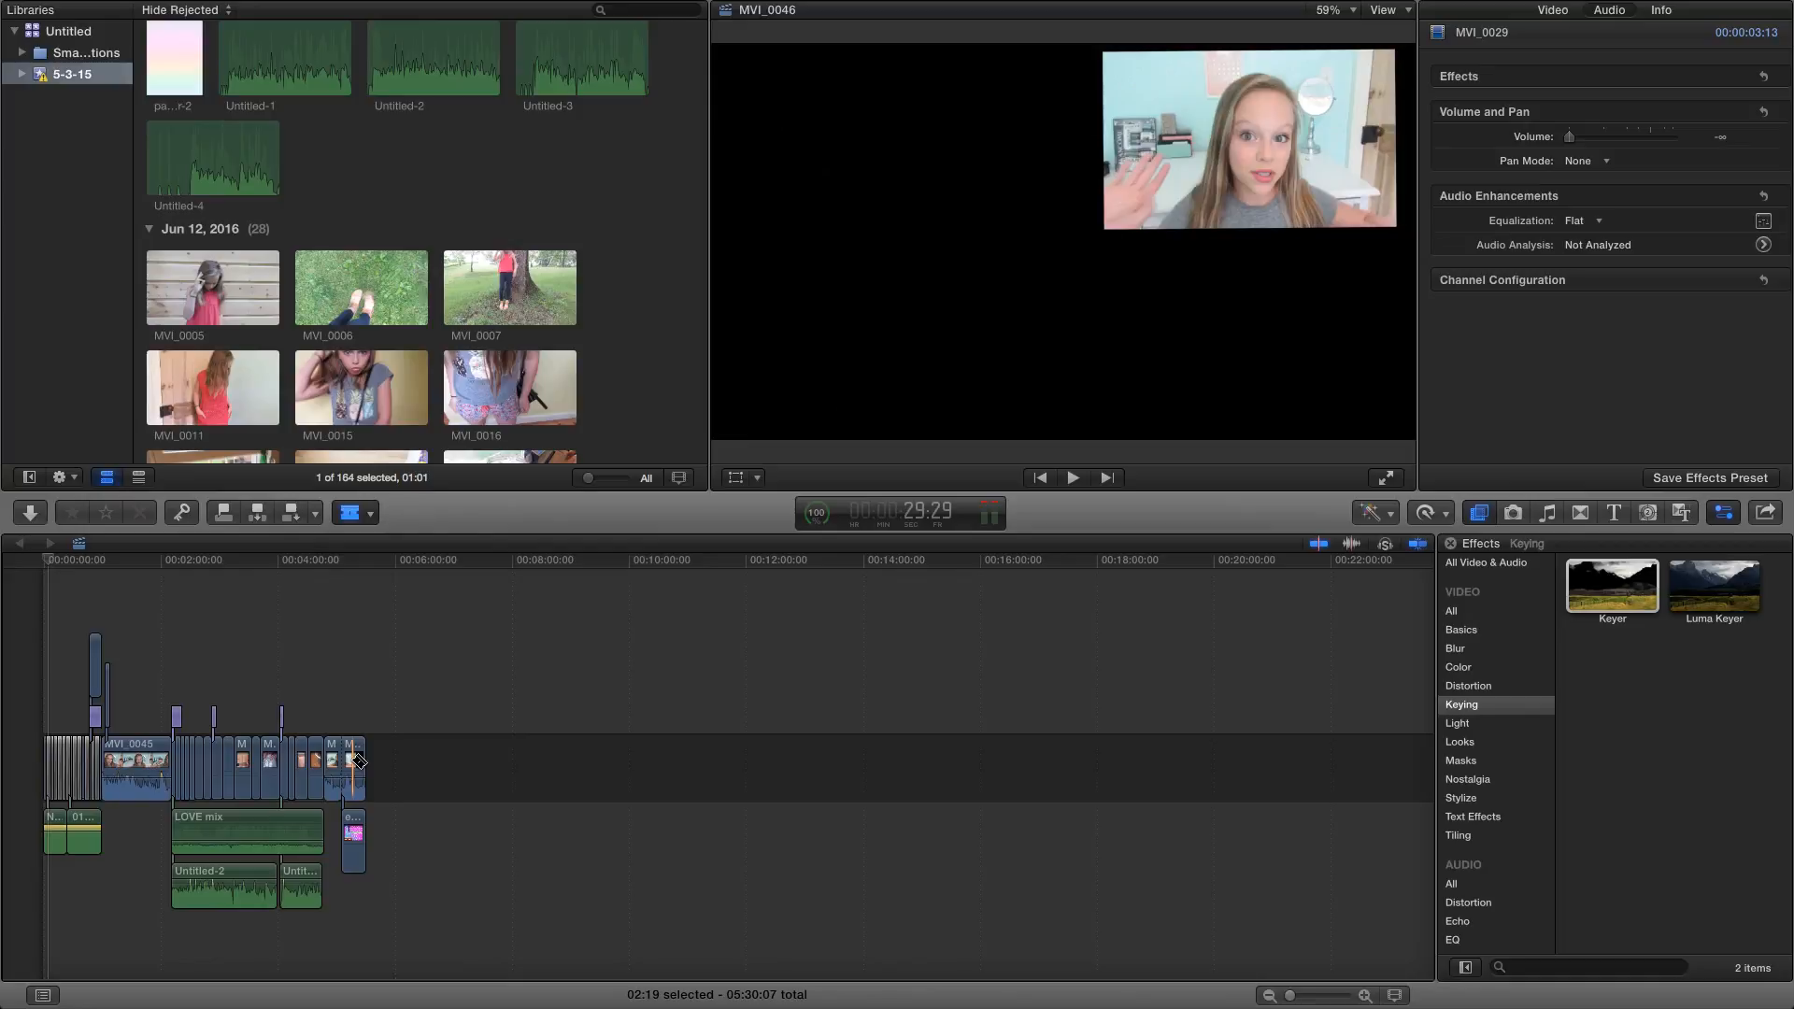
pyautogui.click(354, 761)
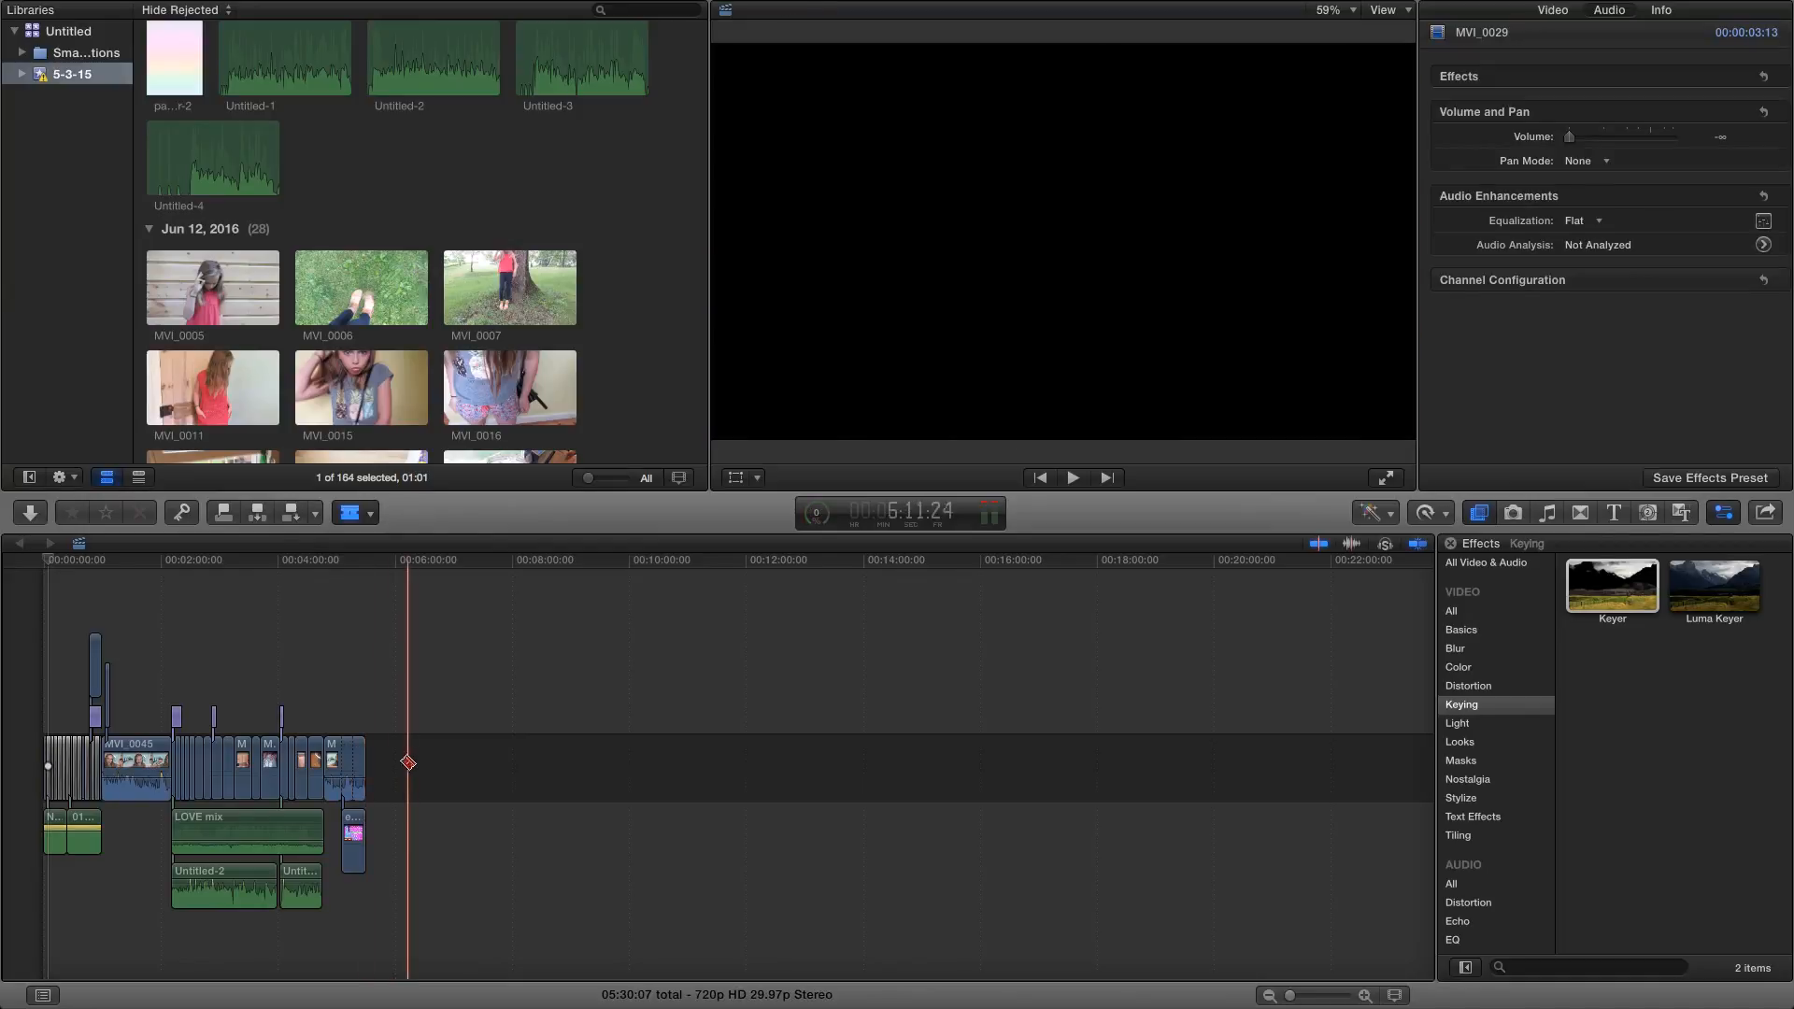
# Return to the Select tool, try selecting the last clip, and clear the selection with the playhead beyond the project's end.
pyautogui.click(353, 512)
pyautogui.click(360, 540)
pyautogui.click(358, 773)
pyautogui.click(397, 758)
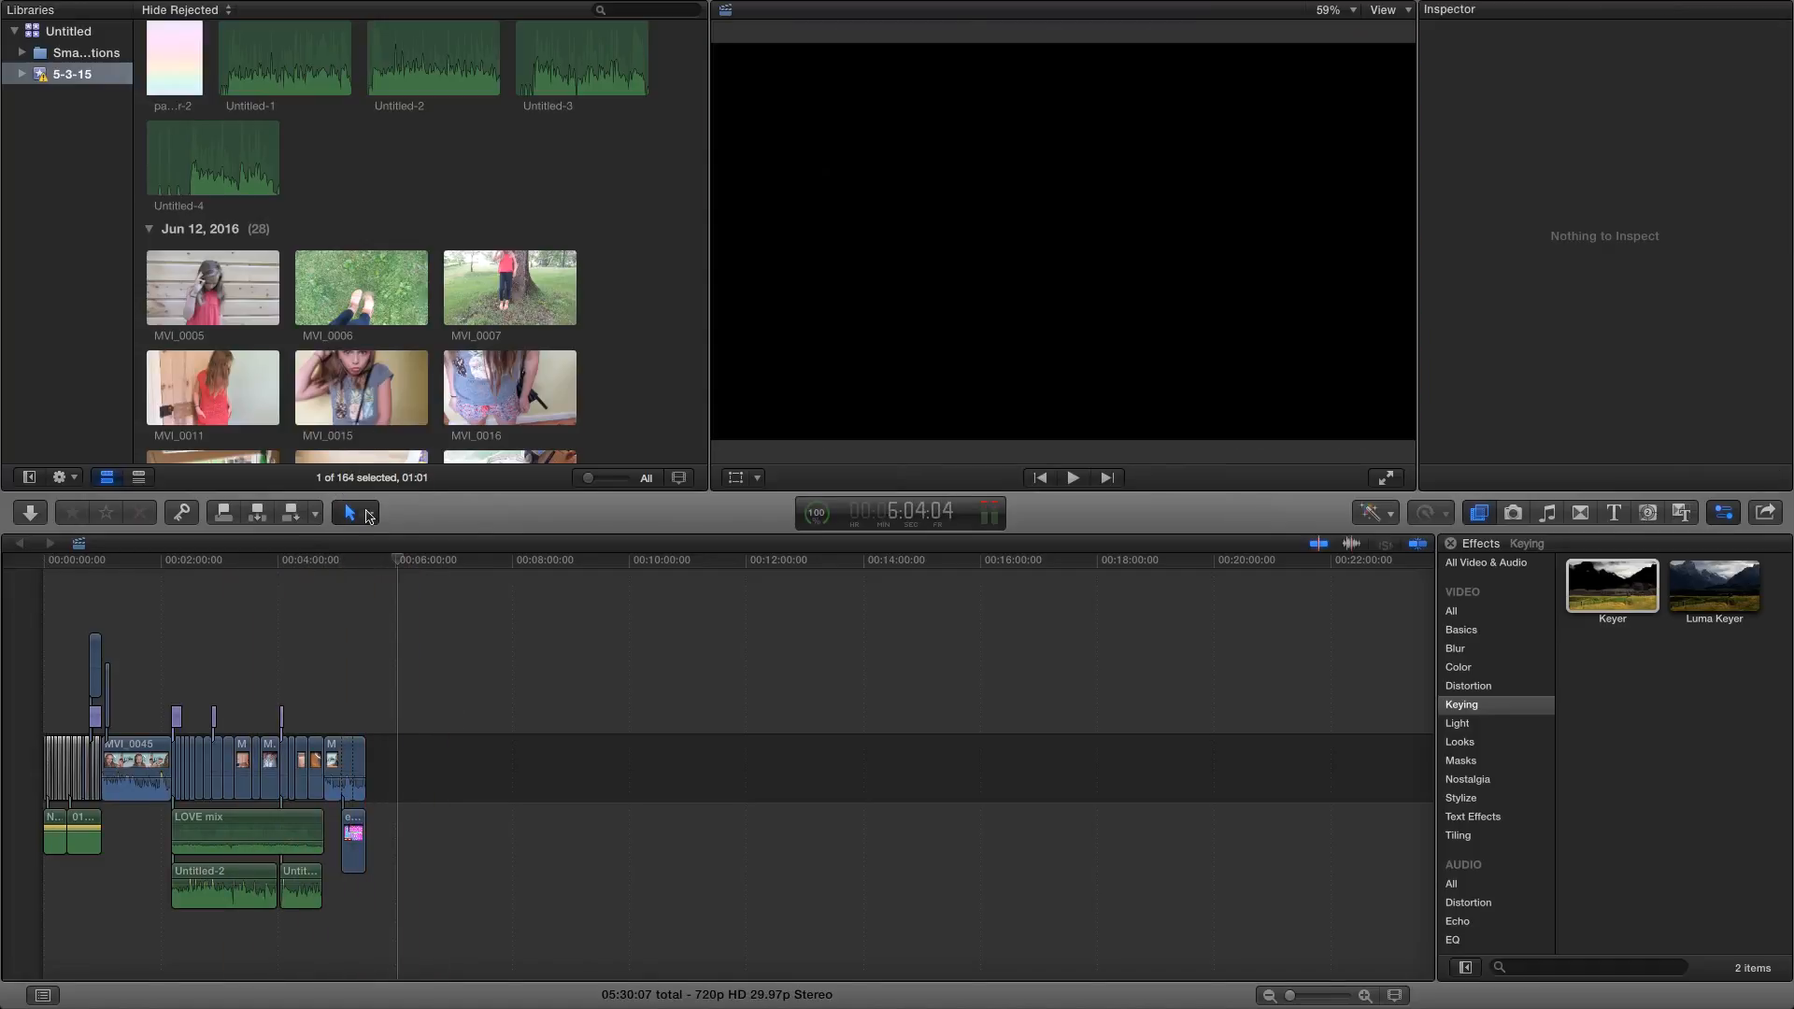
pyautogui.click(369, 514)
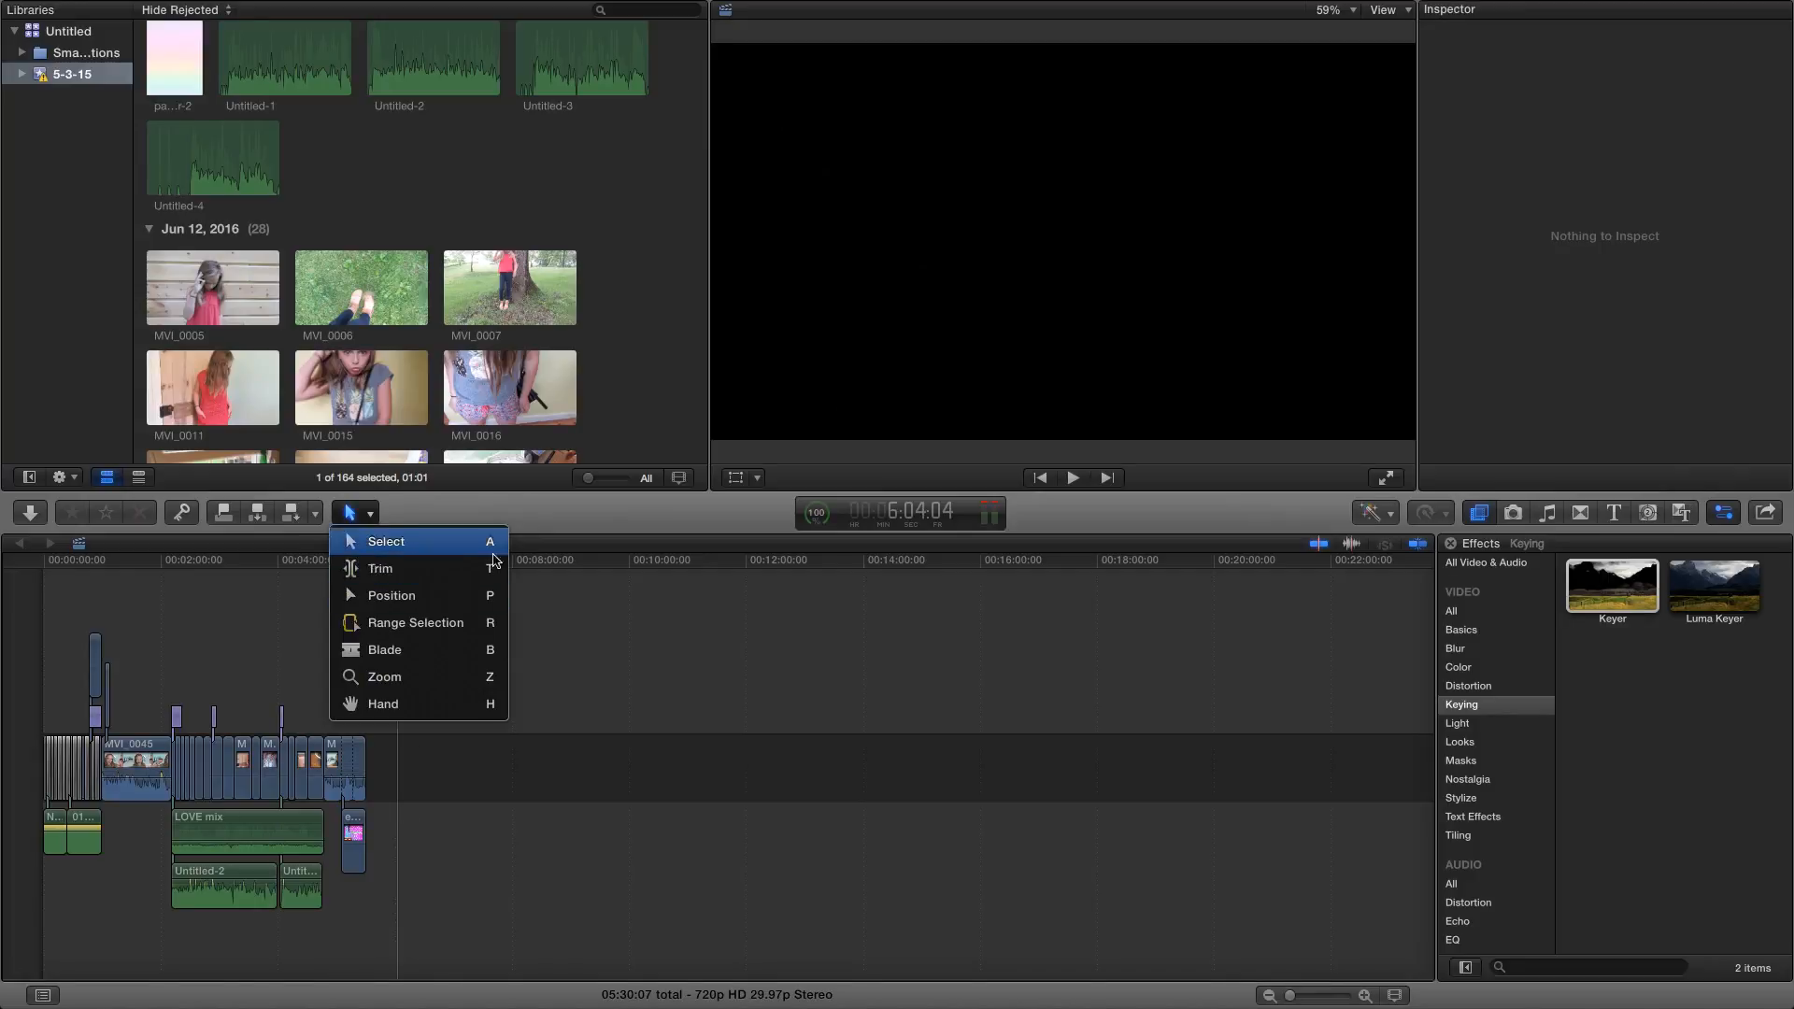
pyautogui.click(979, 653)
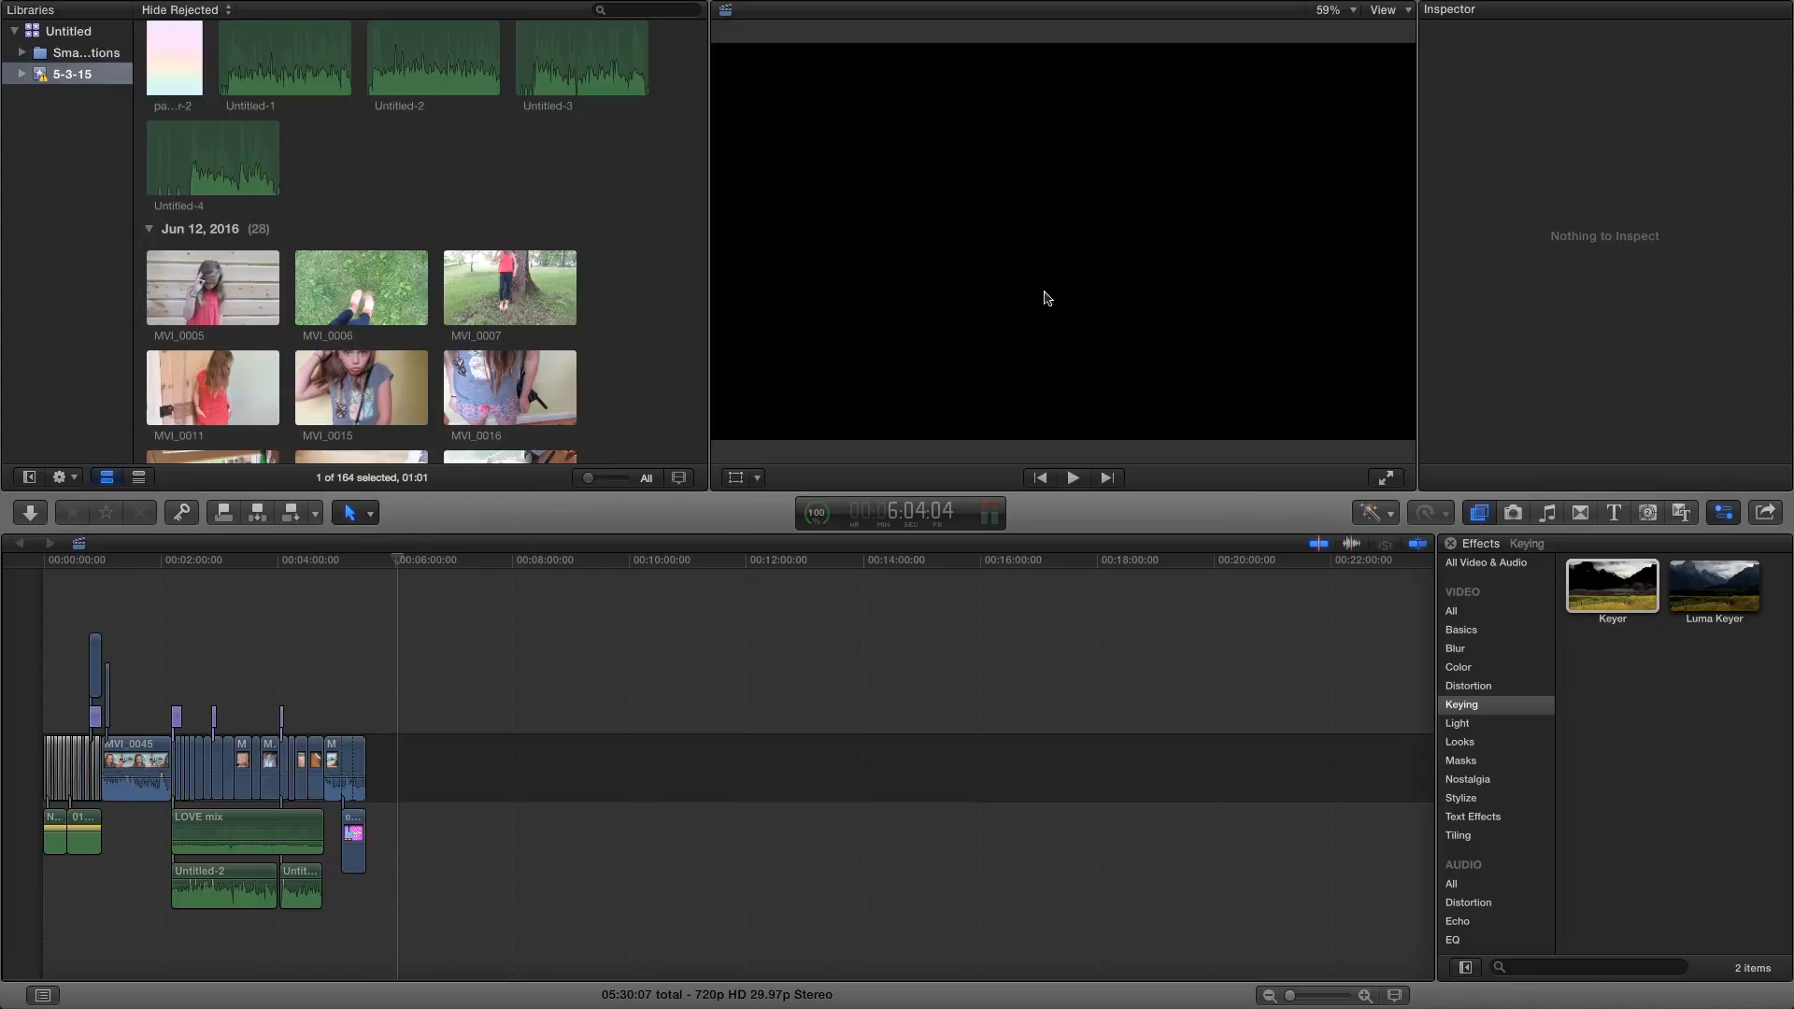
# Show the Color Board and select the MVI_0045 timeline clip to display its color correction.
pyautogui.click(1381, 513)
pyautogui.click(1420, 537)
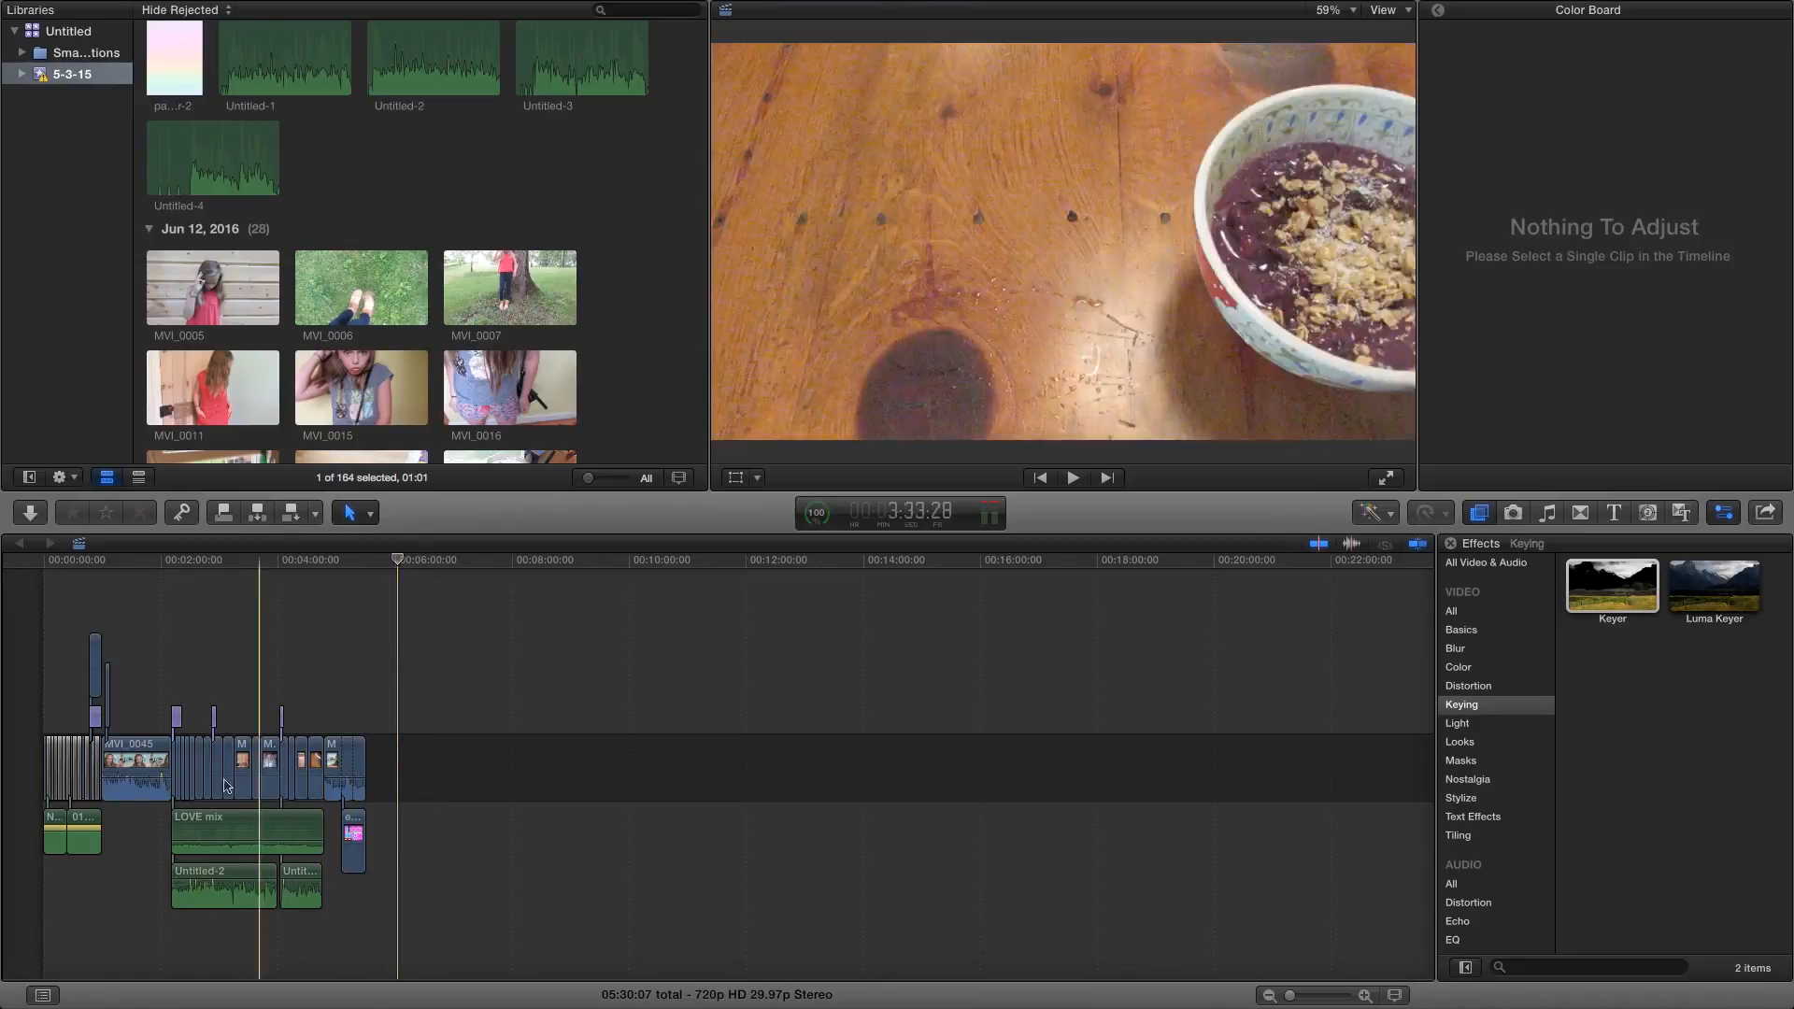
pyautogui.click(140, 764)
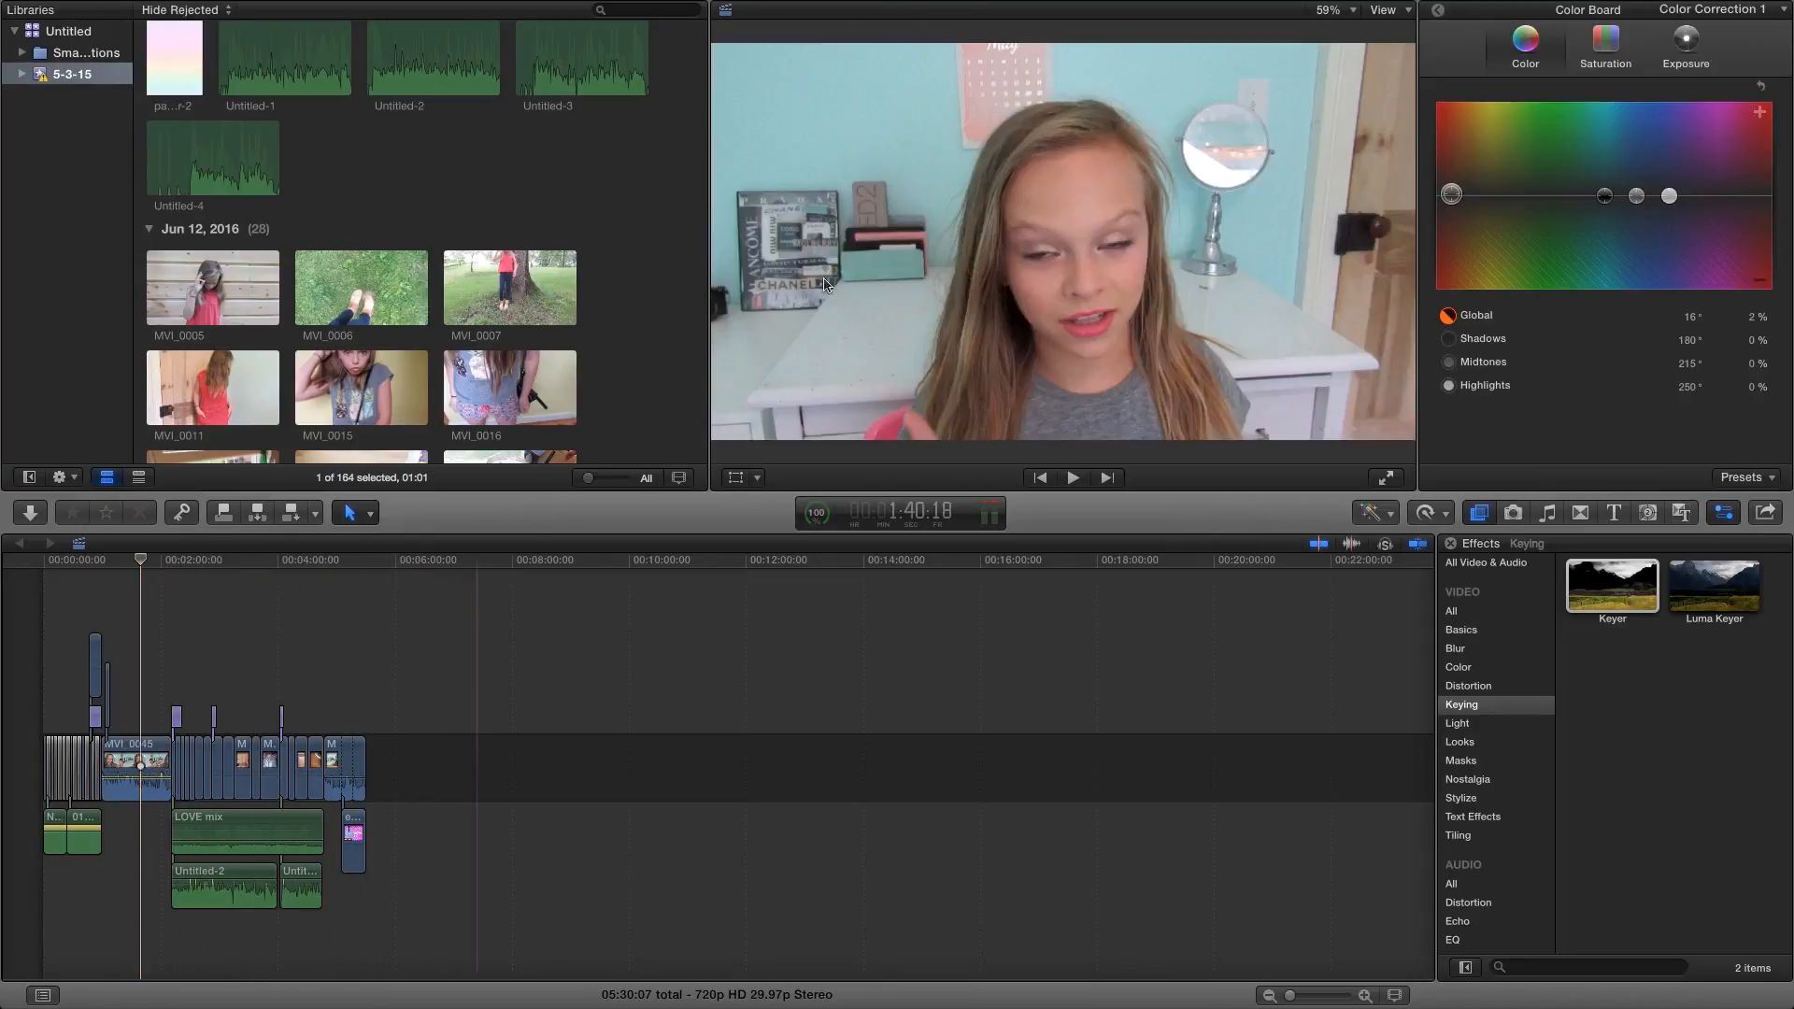
pyautogui.click(155, 753)
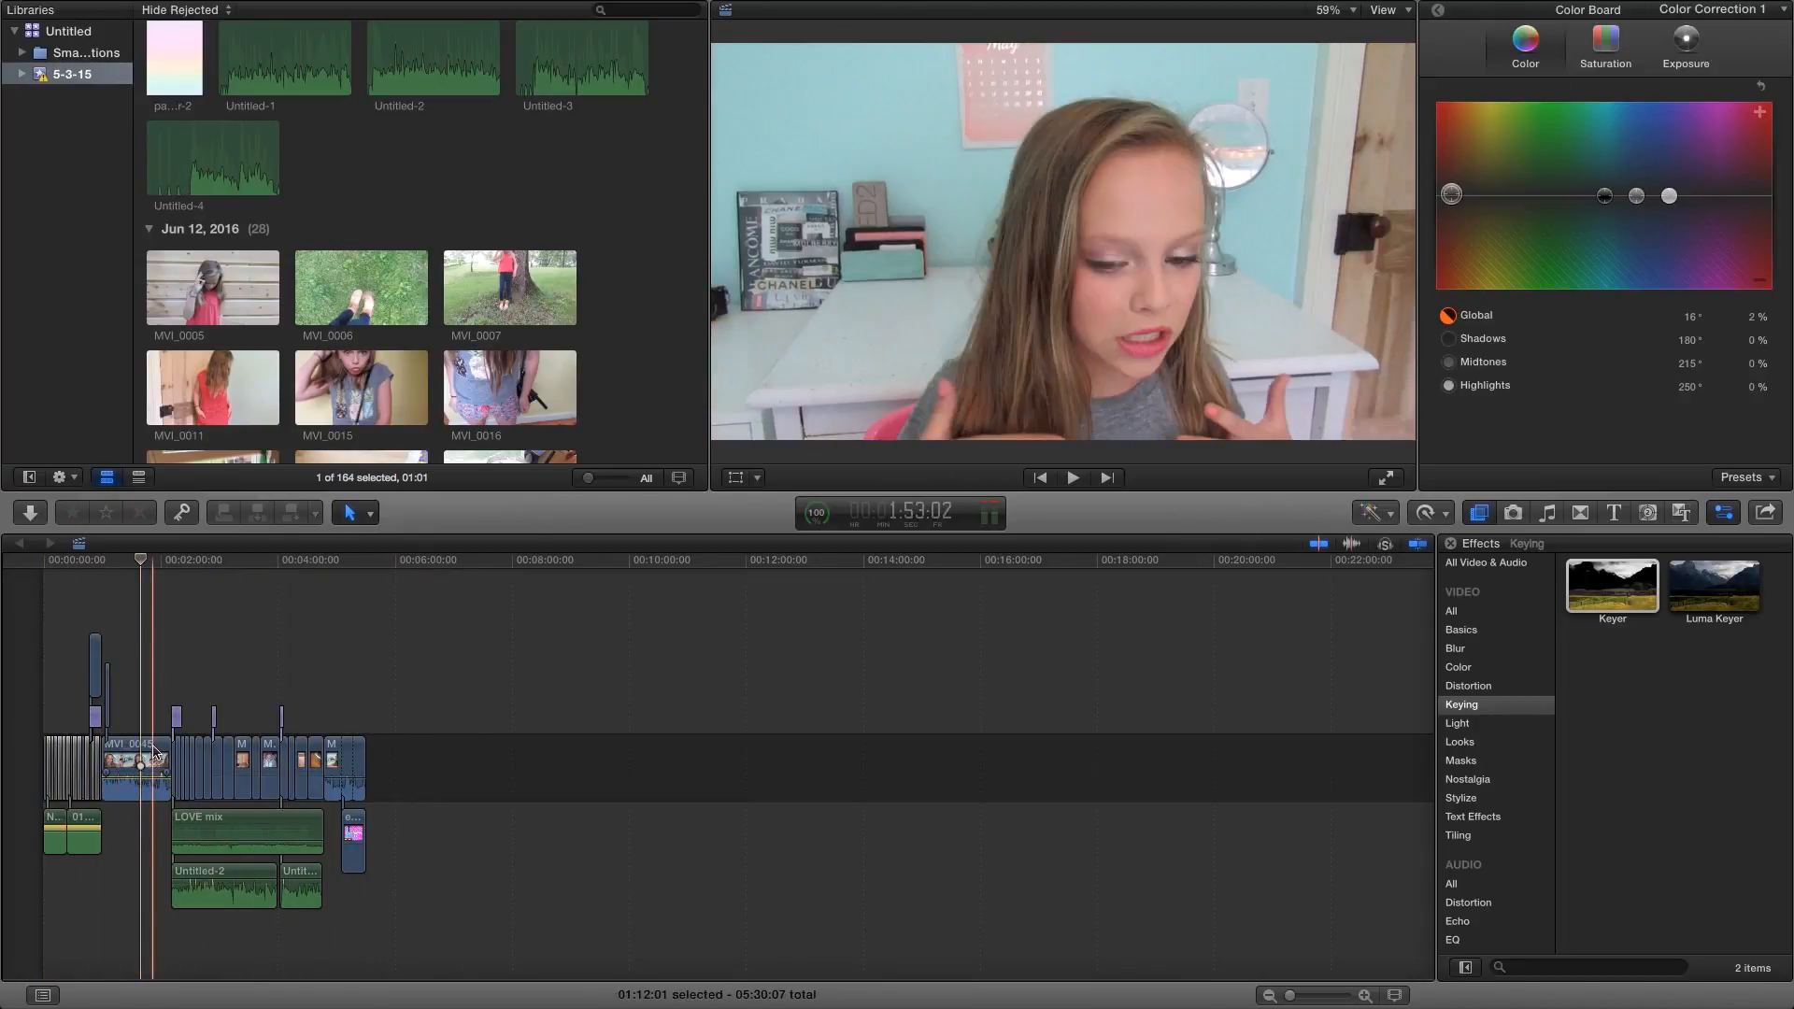
pyautogui.click(153, 730)
pyautogui.click(157, 759)
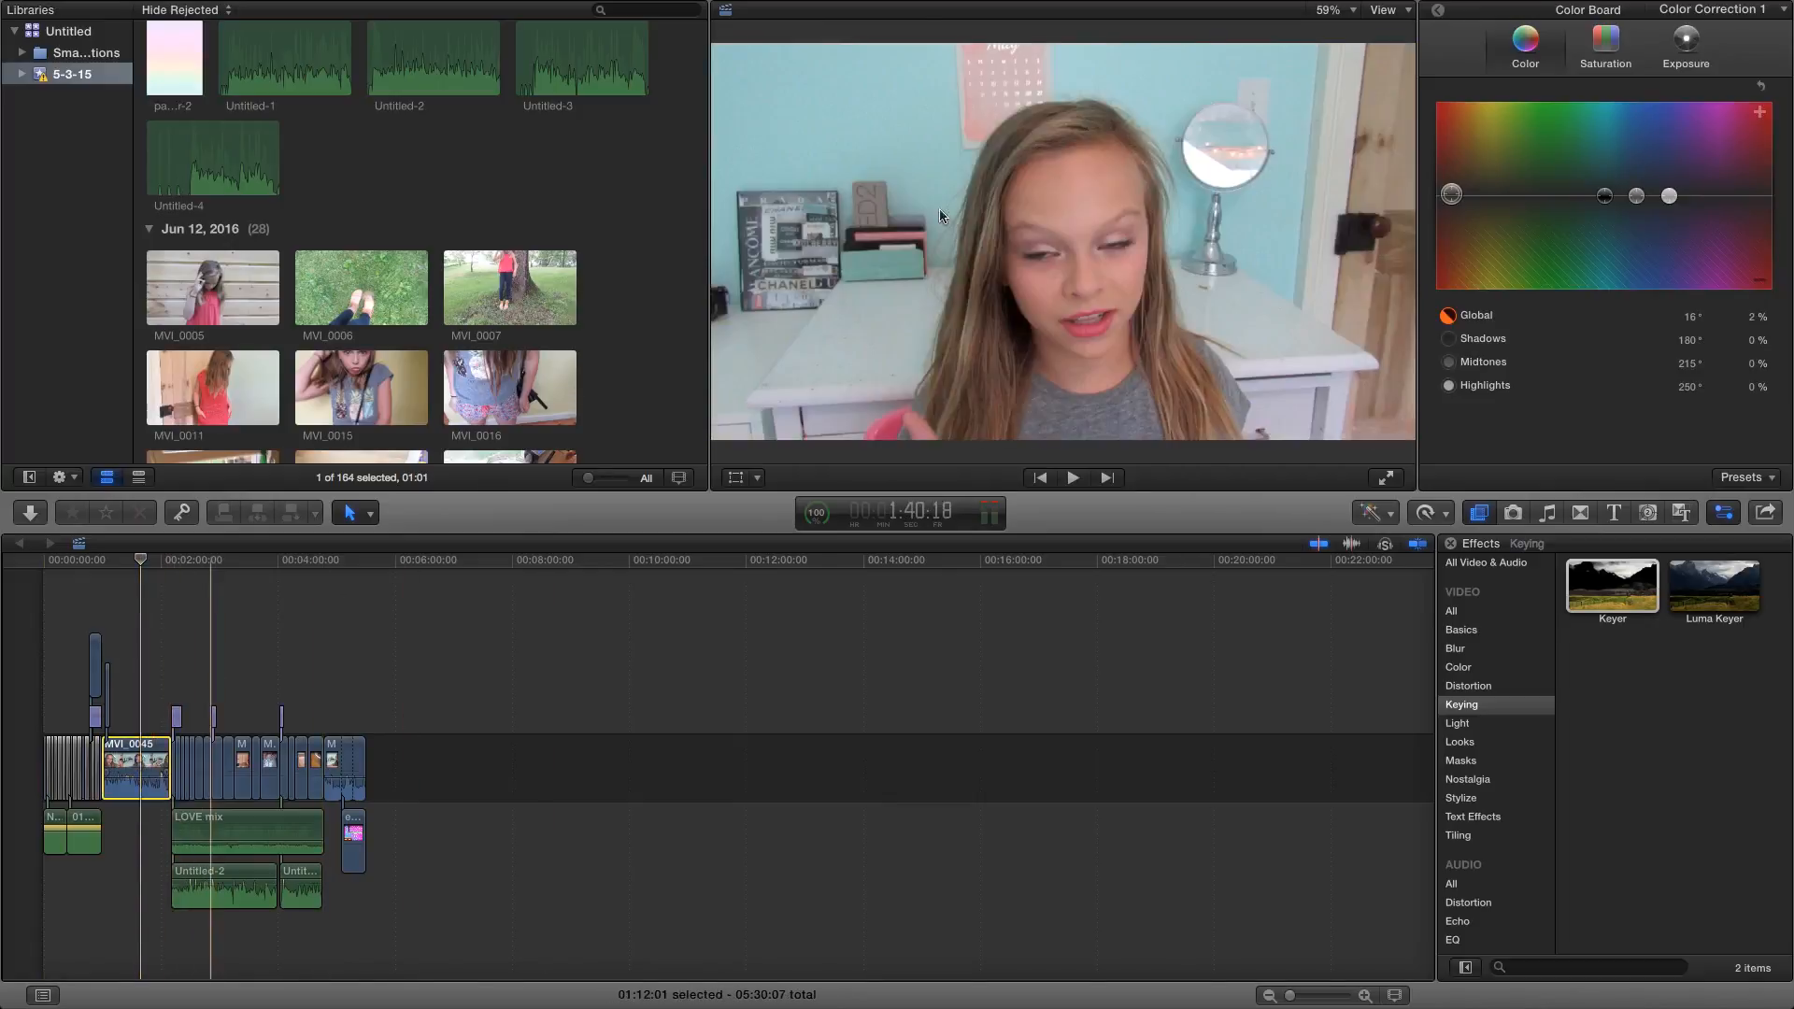
# Raise the global saturation of MVI_0045 to 100%.
pyautogui.click(1611, 57)
pyautogui.moveTo(1448, 191); pyautogui.dragTo(1446, 112)
pyautogui.moveTo(1459, 42); pyautogui.dragTo(1465, 1)
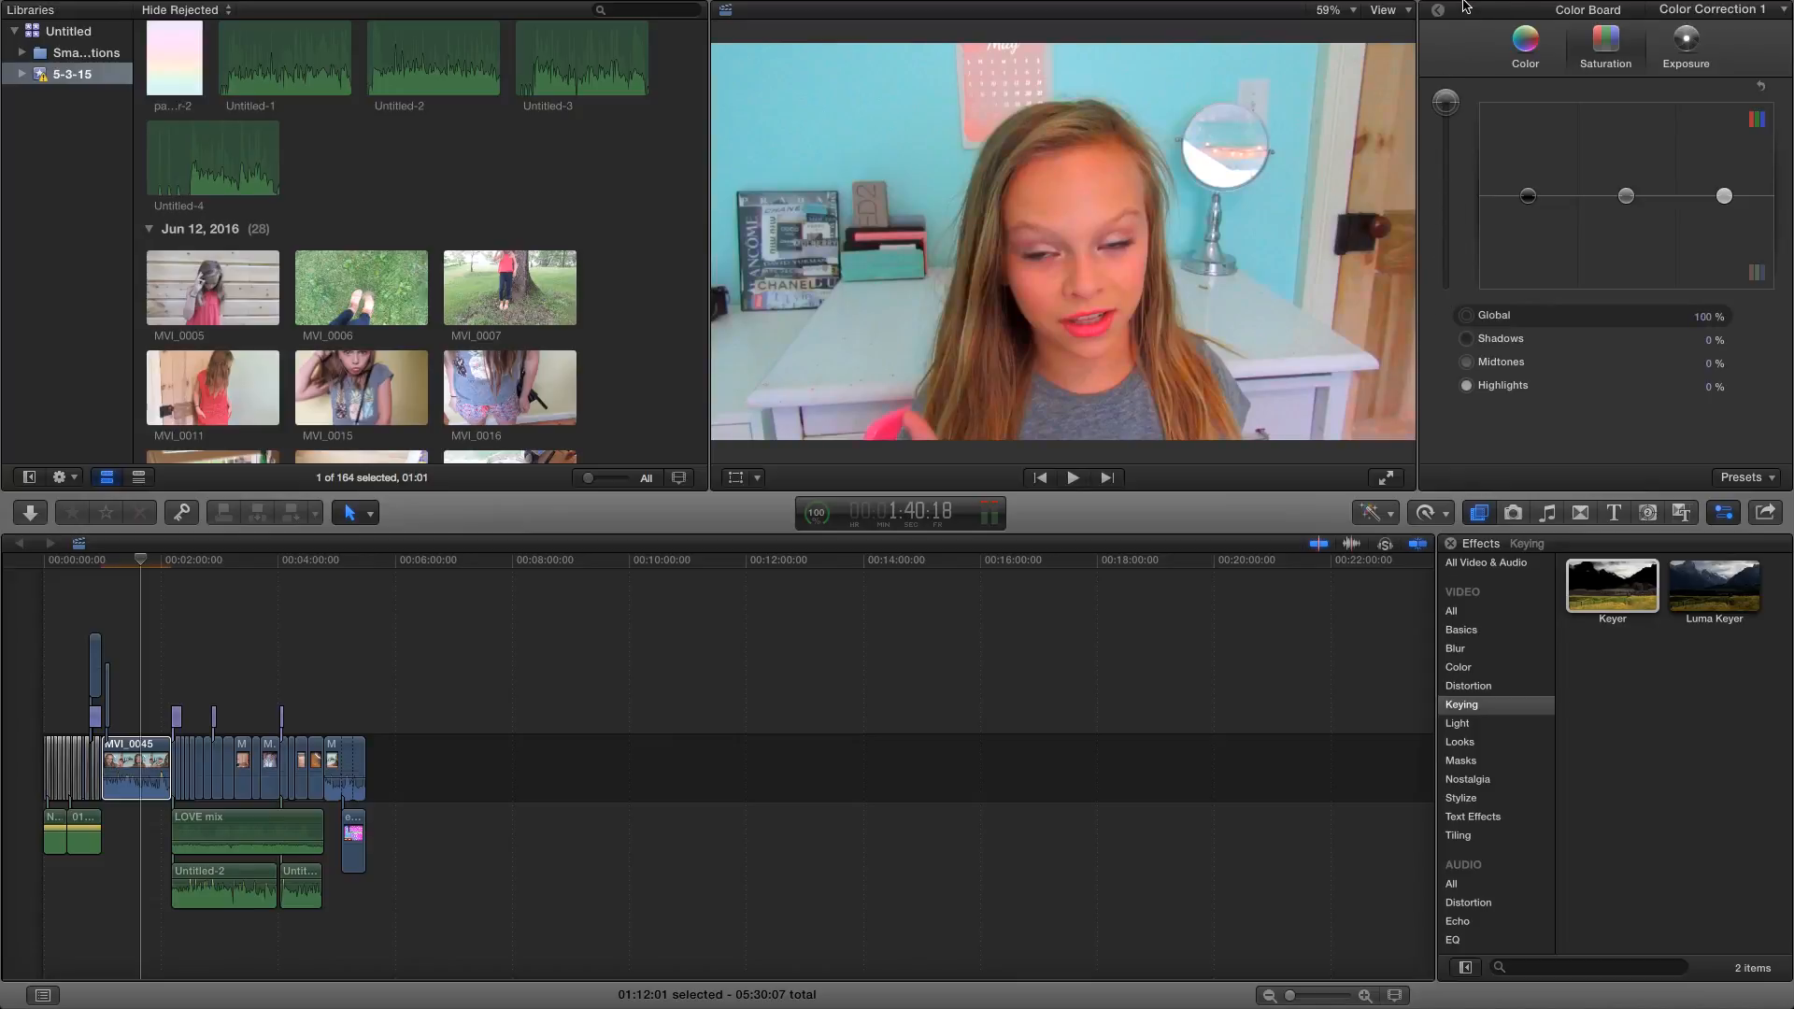
# Adjust the global color of MVI_0045, lowering its intensity to -6%, trying a 44° hue, and shifting it toward blue-green near neutral.
pyautogui.click(1525, 42)
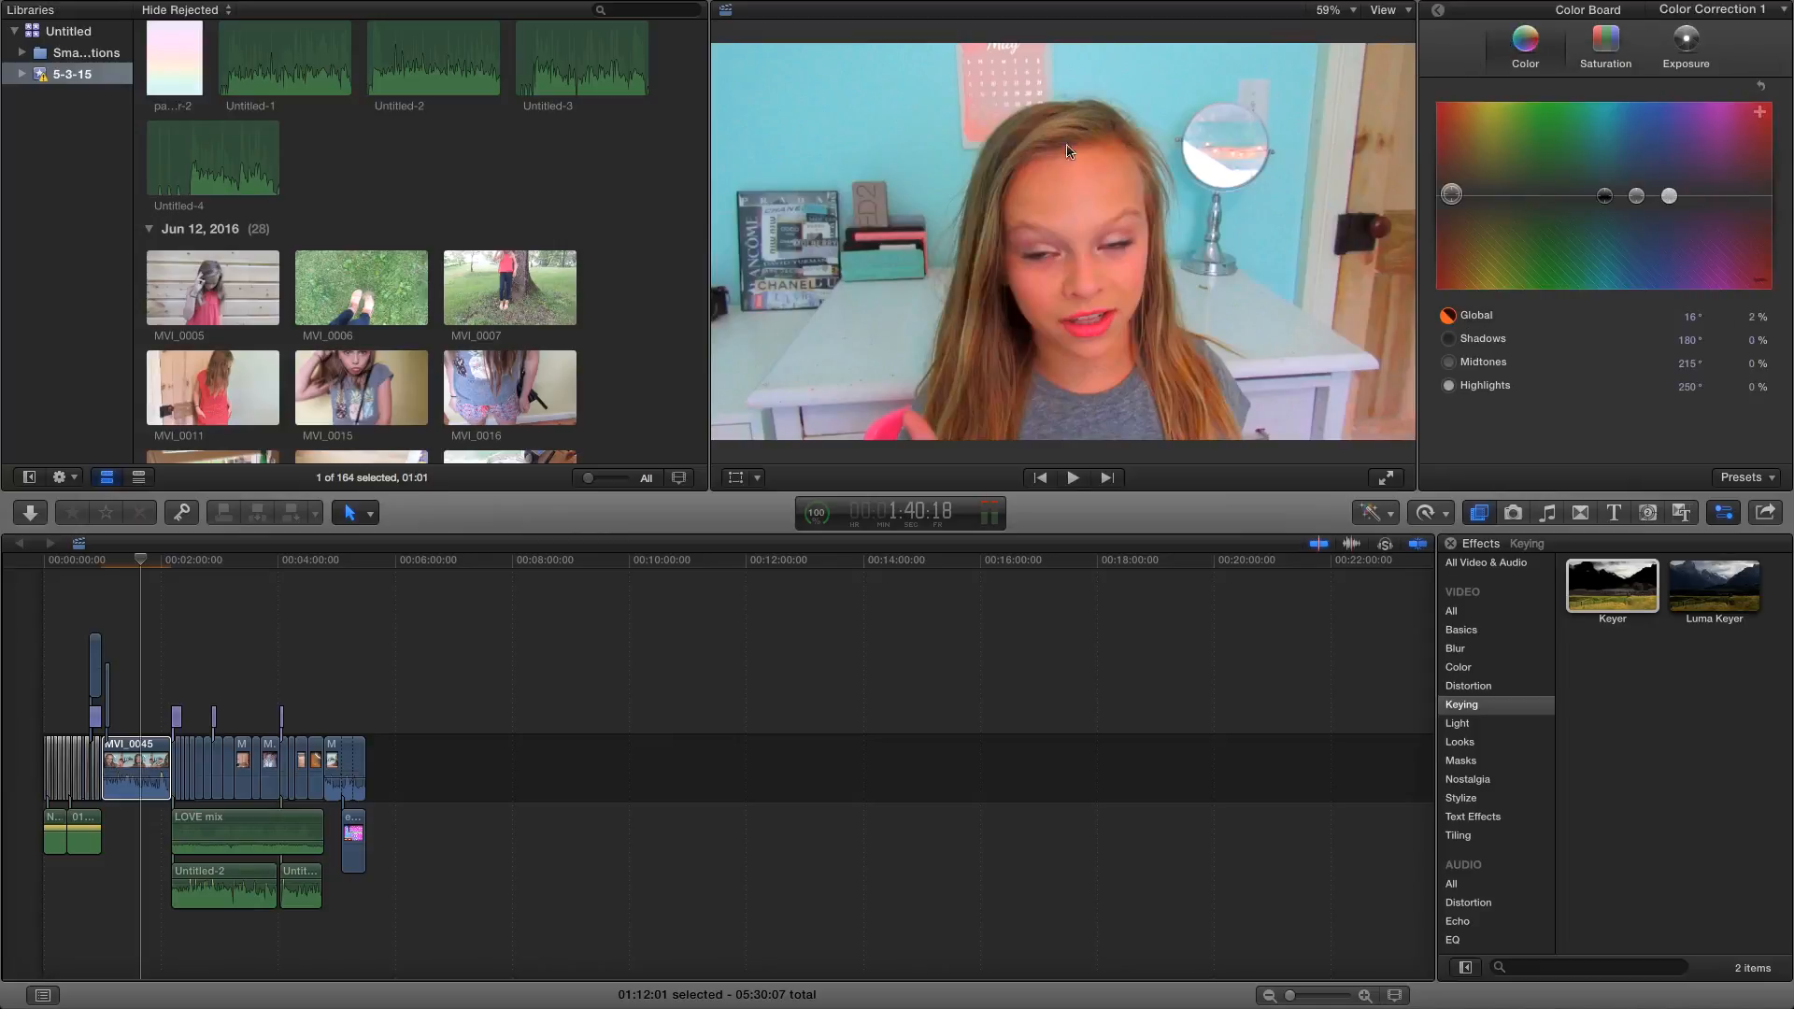
pyautogui.click(1452, 195)
pyautogui.moveTo(1453, 197); pyautogui.dragTo(1451, 201)
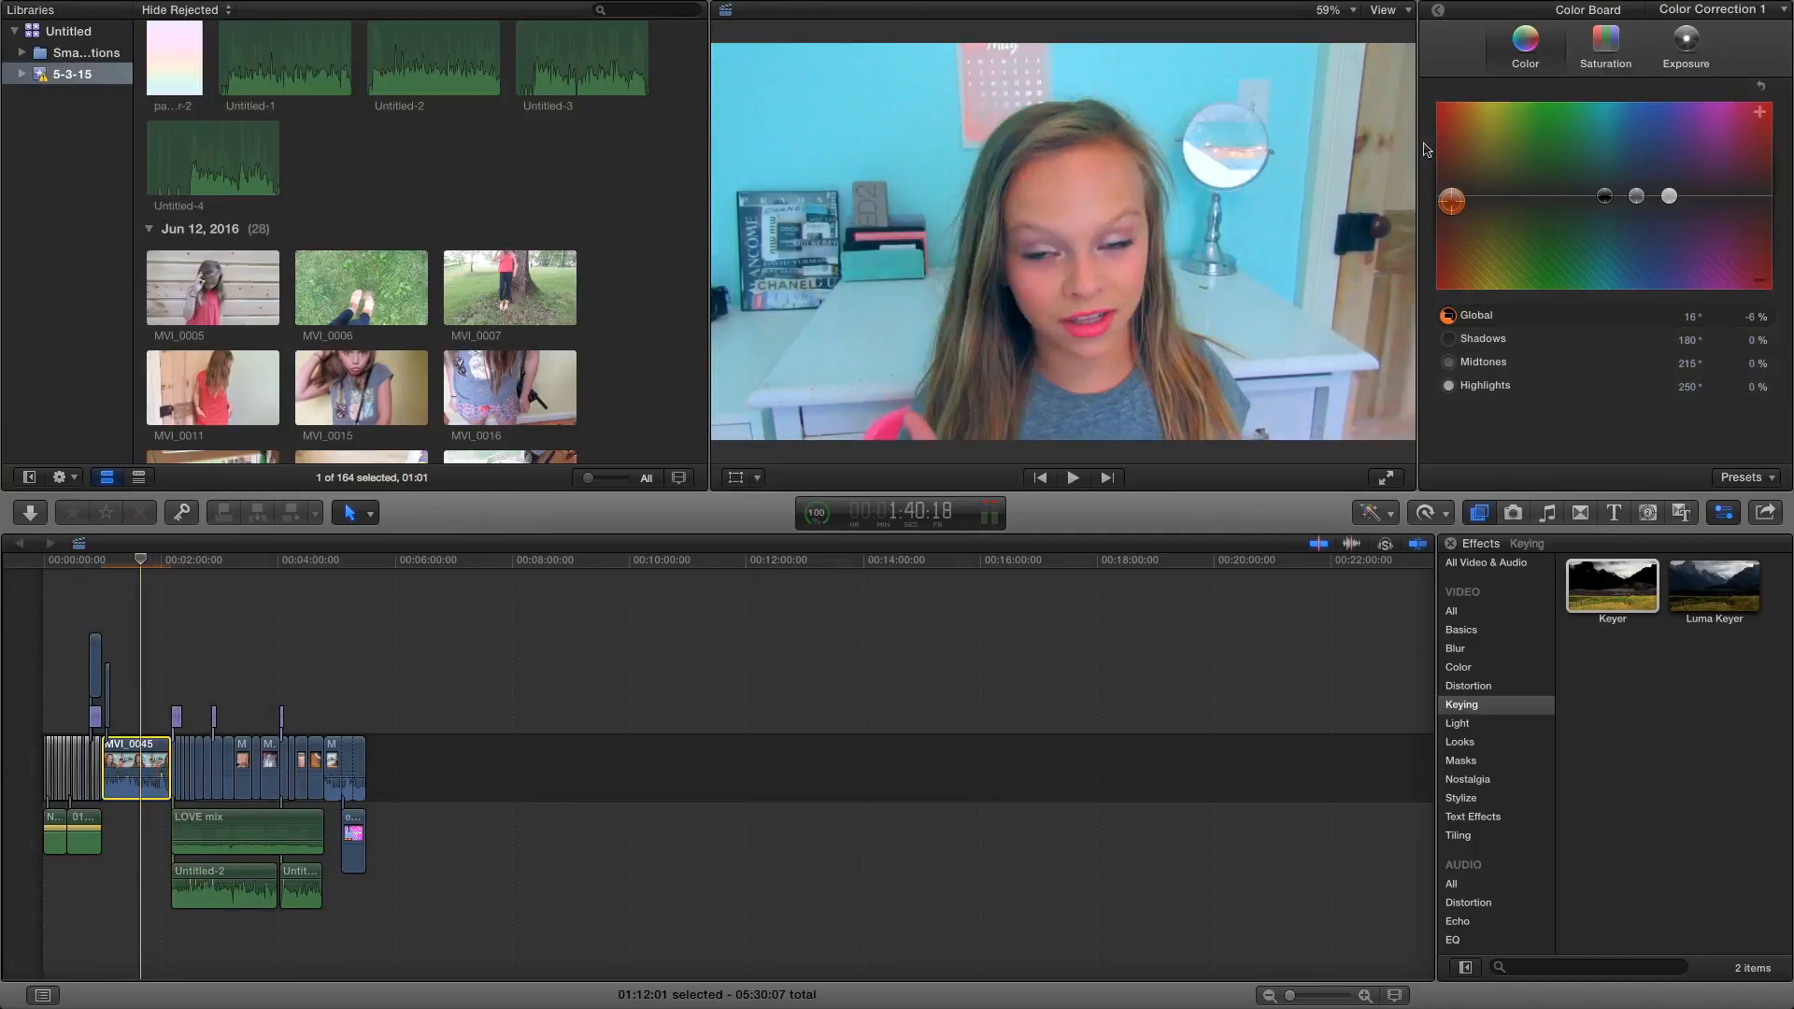
pyautogui.click(1452, 200)
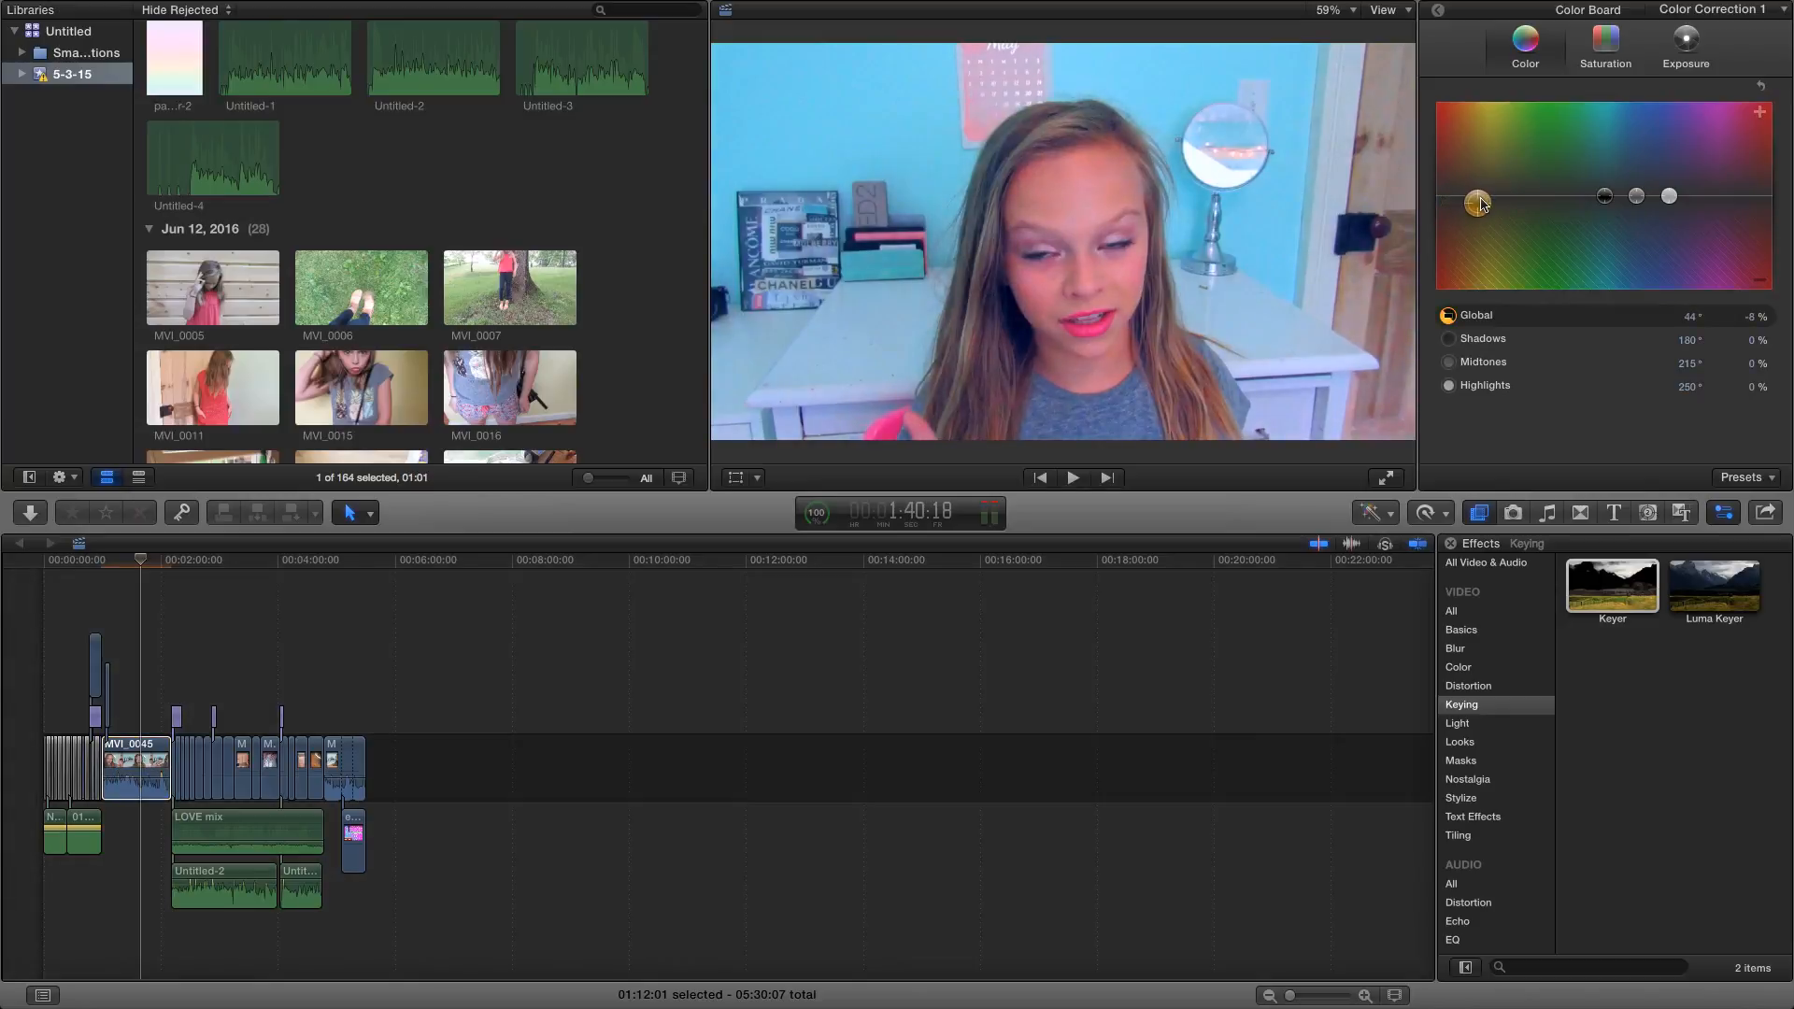
pyautogui.moveTo(1475, 193); pyautogui.dragTo(1583, 196)
# Set the global saturation of MVI_0045 to 37%.
pyautogui.click(1603, 59)
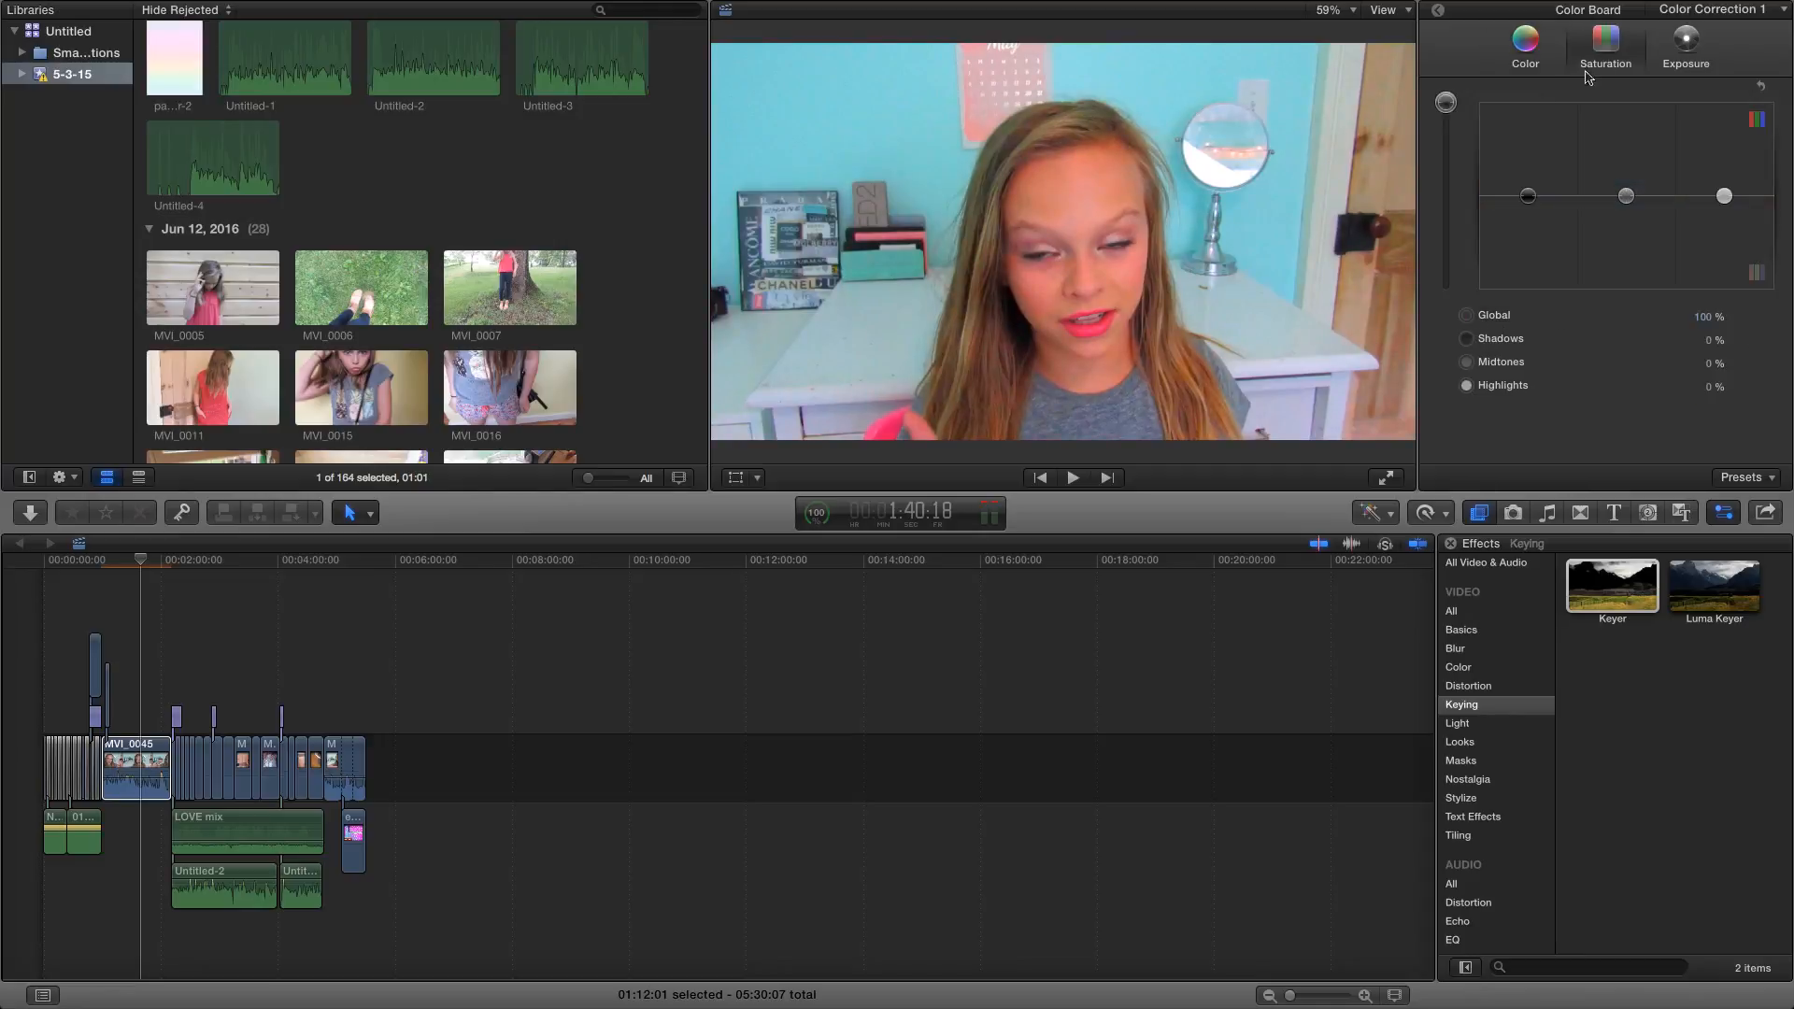
pyautogui.moveTo(1452, 103); pyautogui.dragTo(1454, 164)
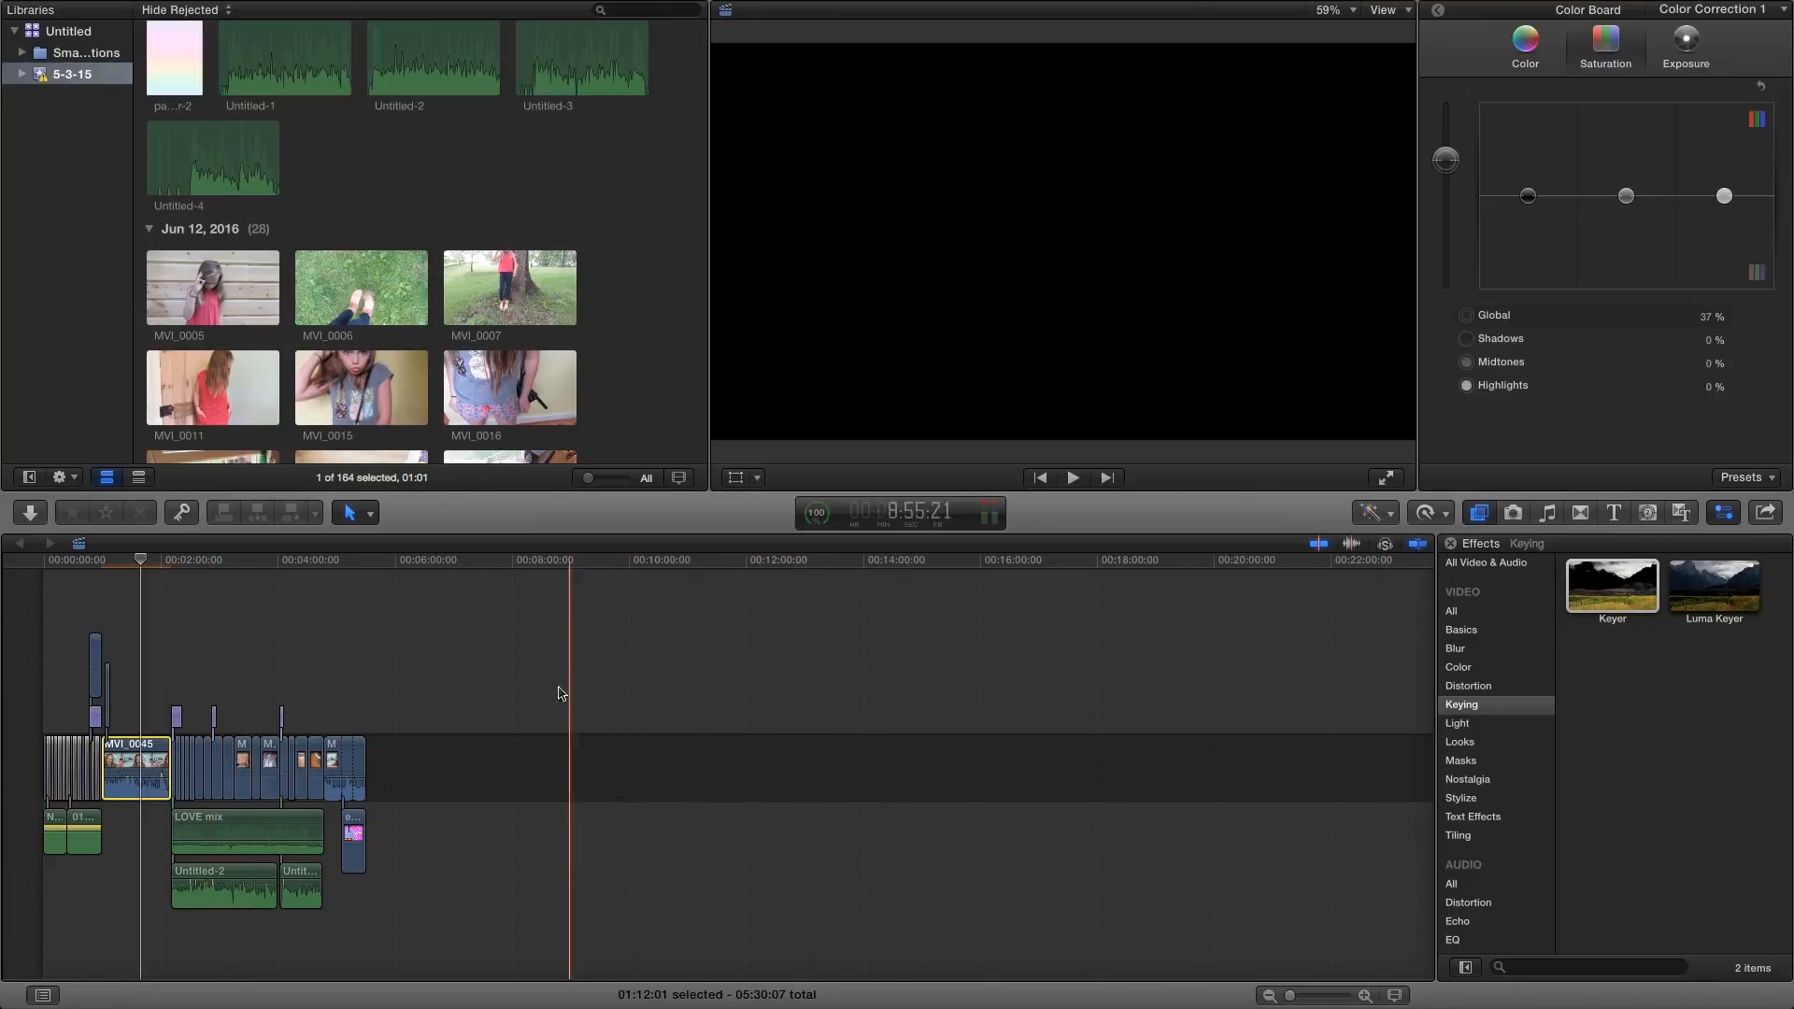
# Select the last timeline clip and review the enhancement and retiming options without applying any.
pyautogui.click(358, 766)
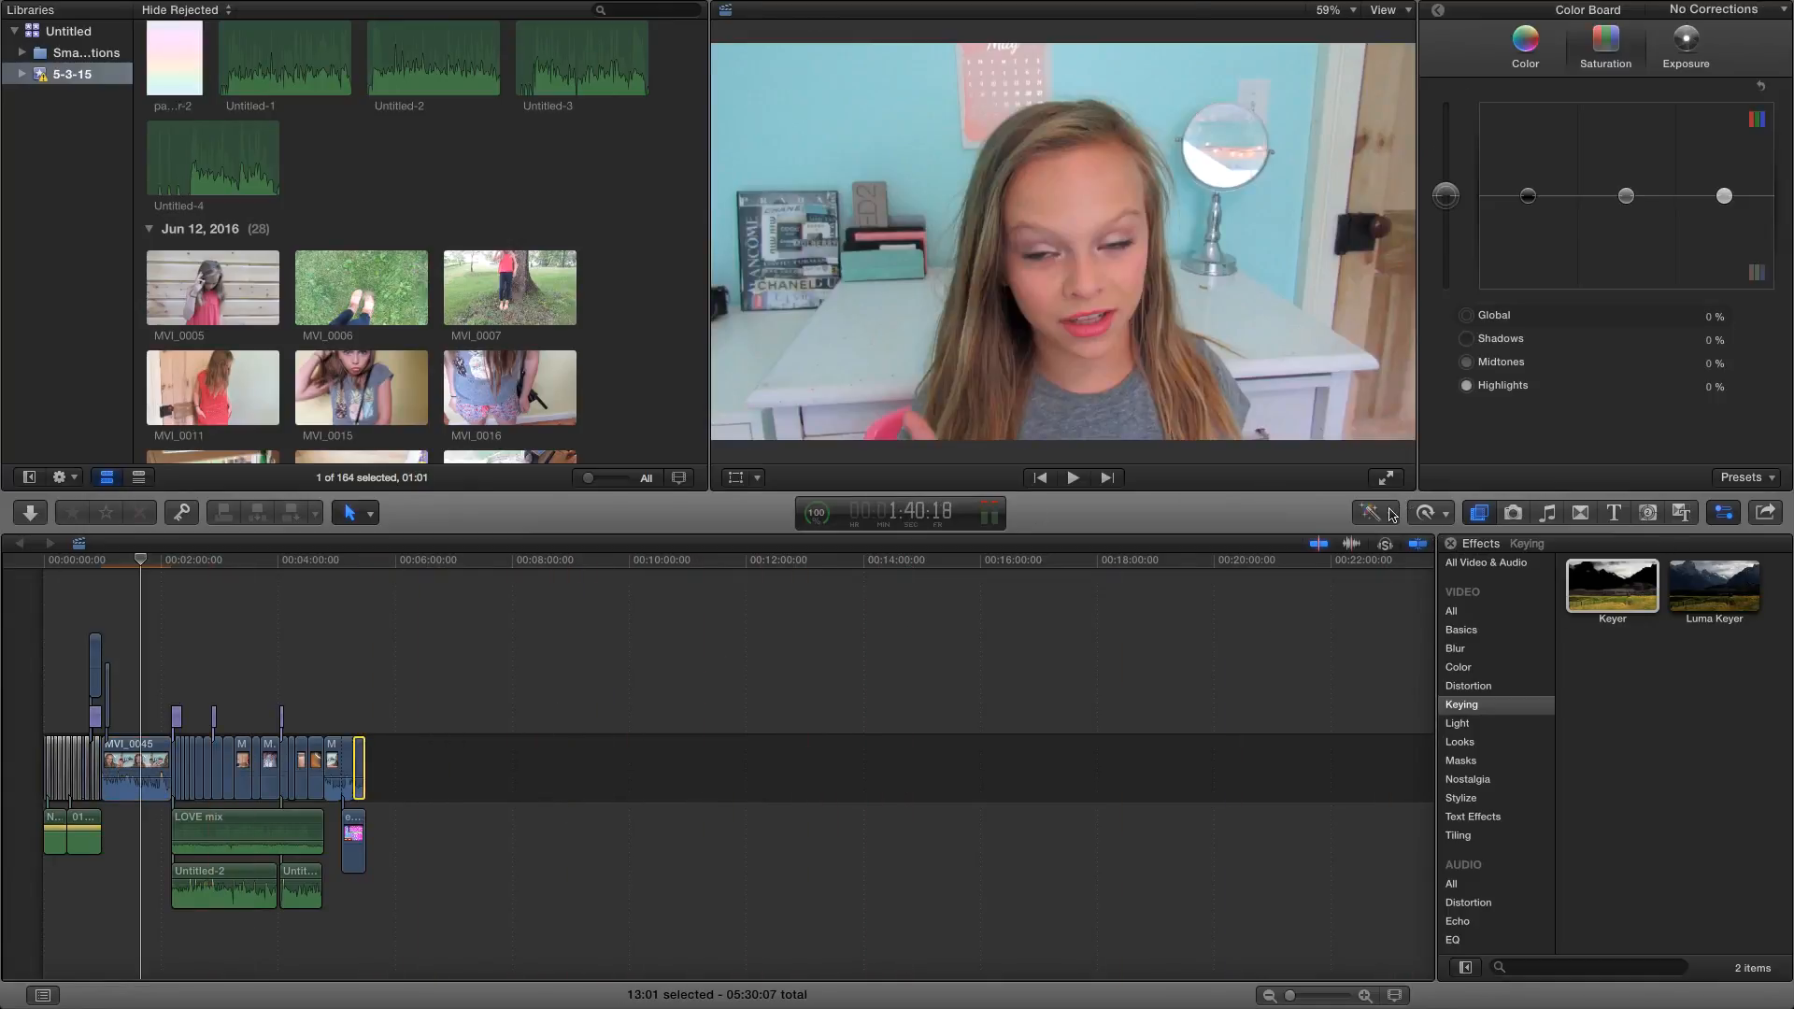
pyautogui.click(1392, 515)
pyautogui.click(1336, 624)
pyautogui.click(1447, 517)
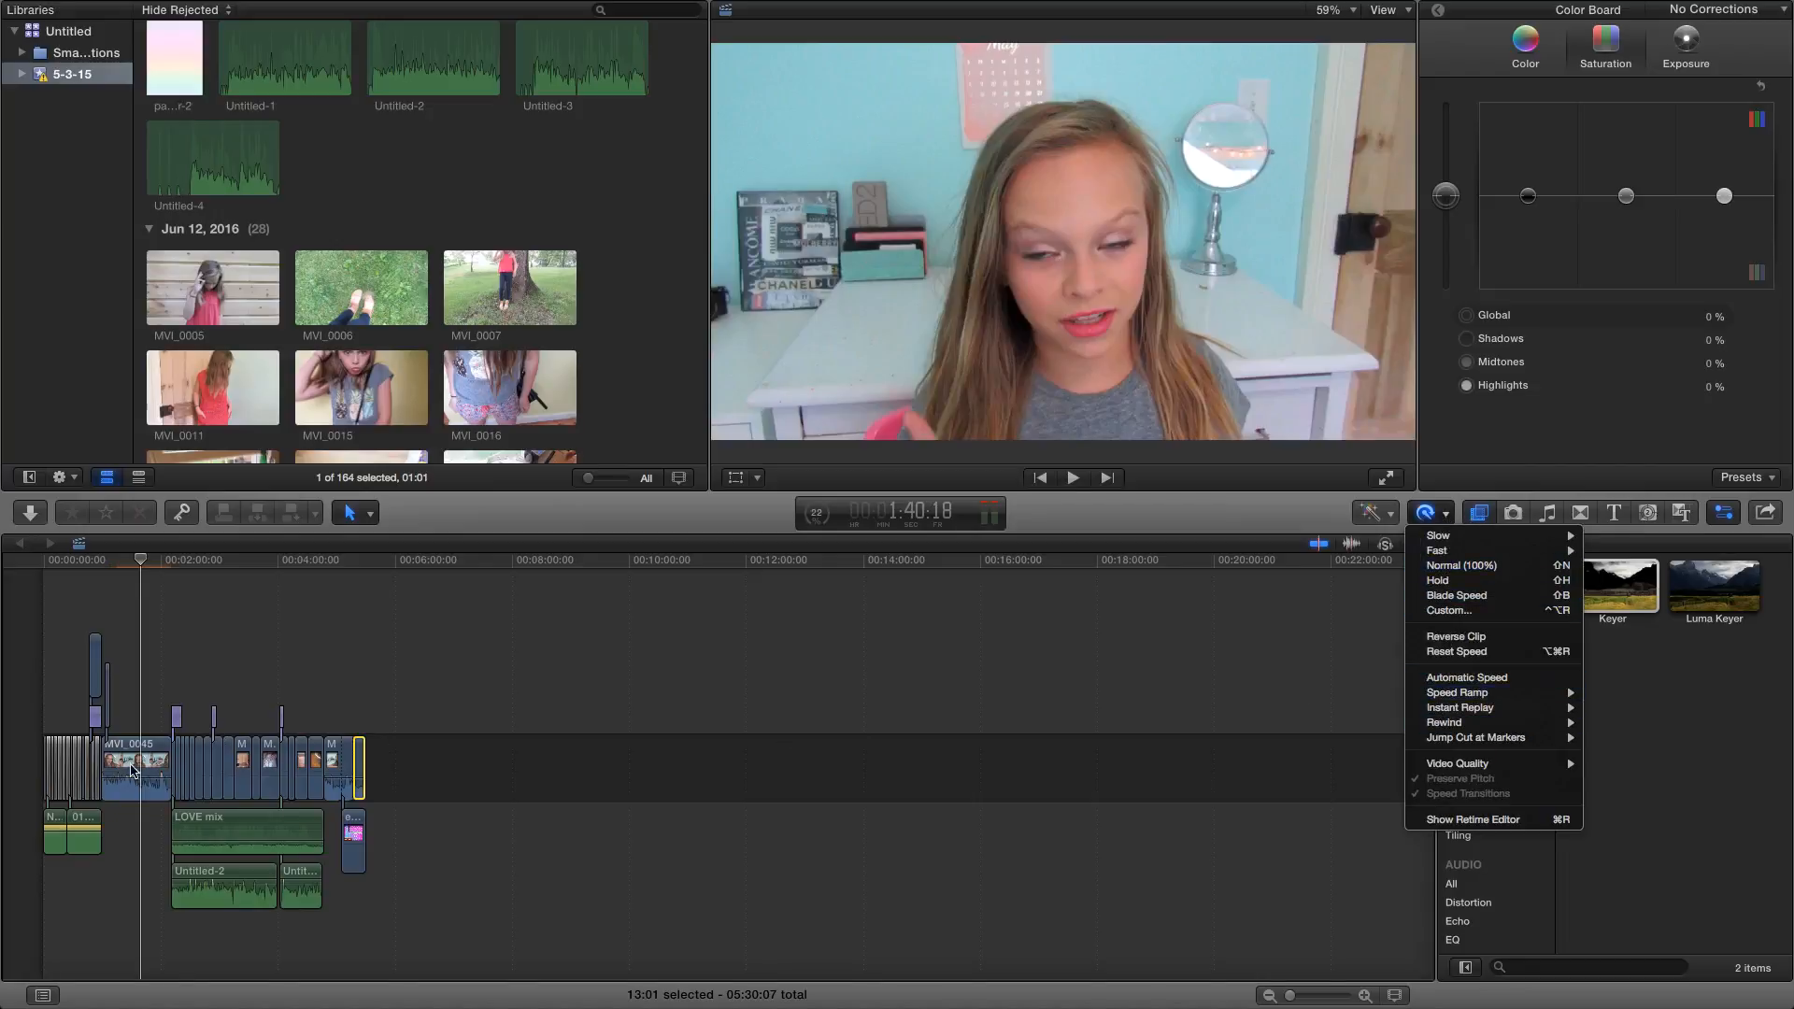
pyautogui.click(360, 717)
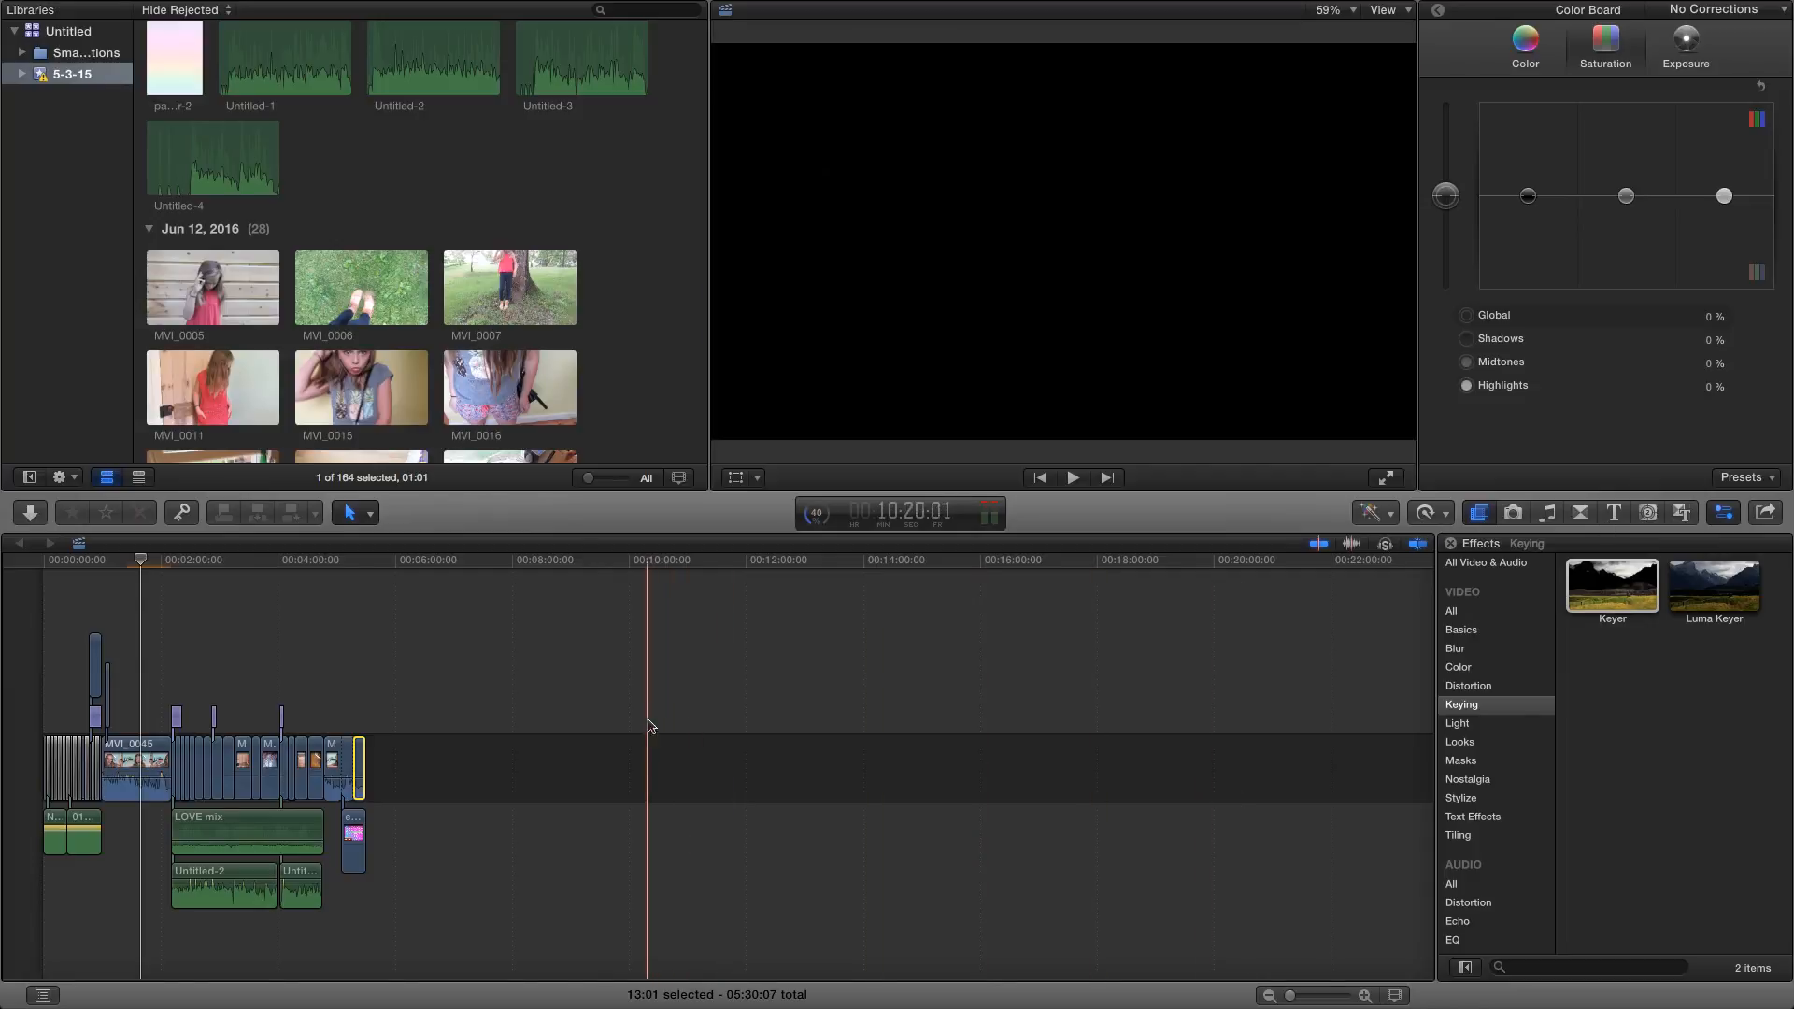
# Find the green-screen hipster title in the browser and connect it above the start of the first MVI_0046 section.
pyautogui.scroll(5, 580, 232)
pyautogui.scroll(-15, 580, 232)
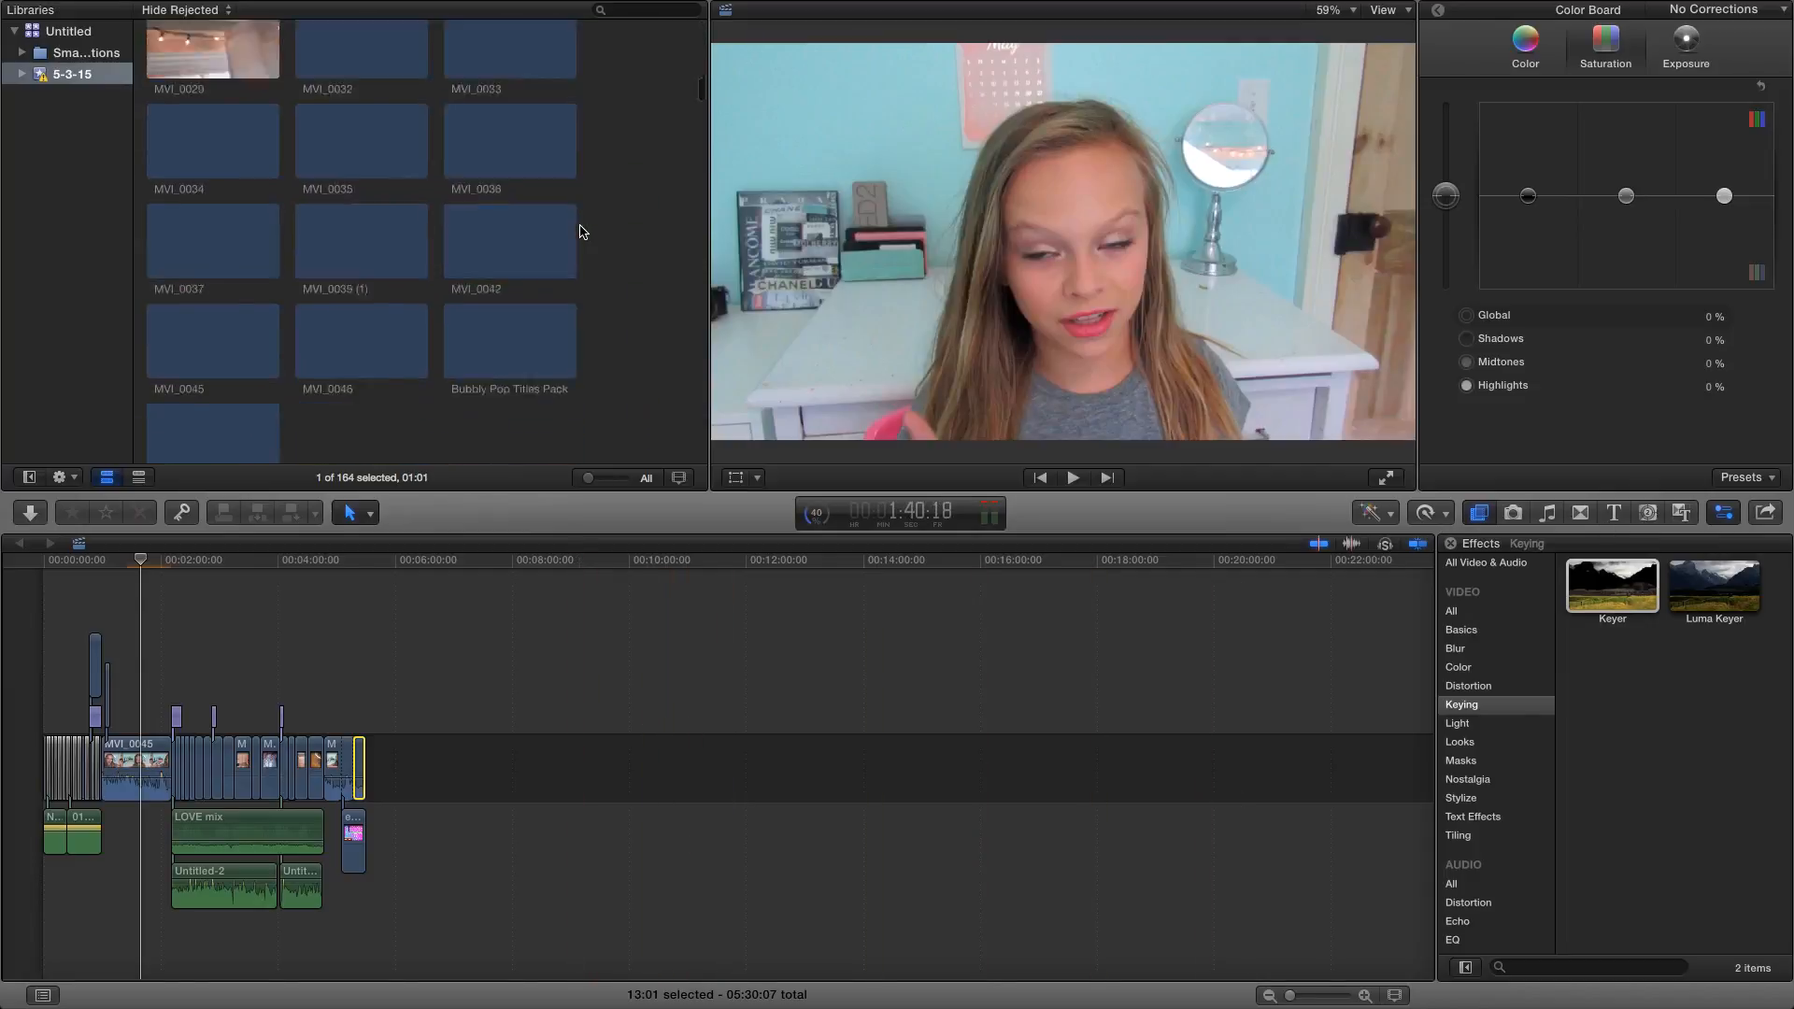
pyautogui.scroll(5, 580, 232)
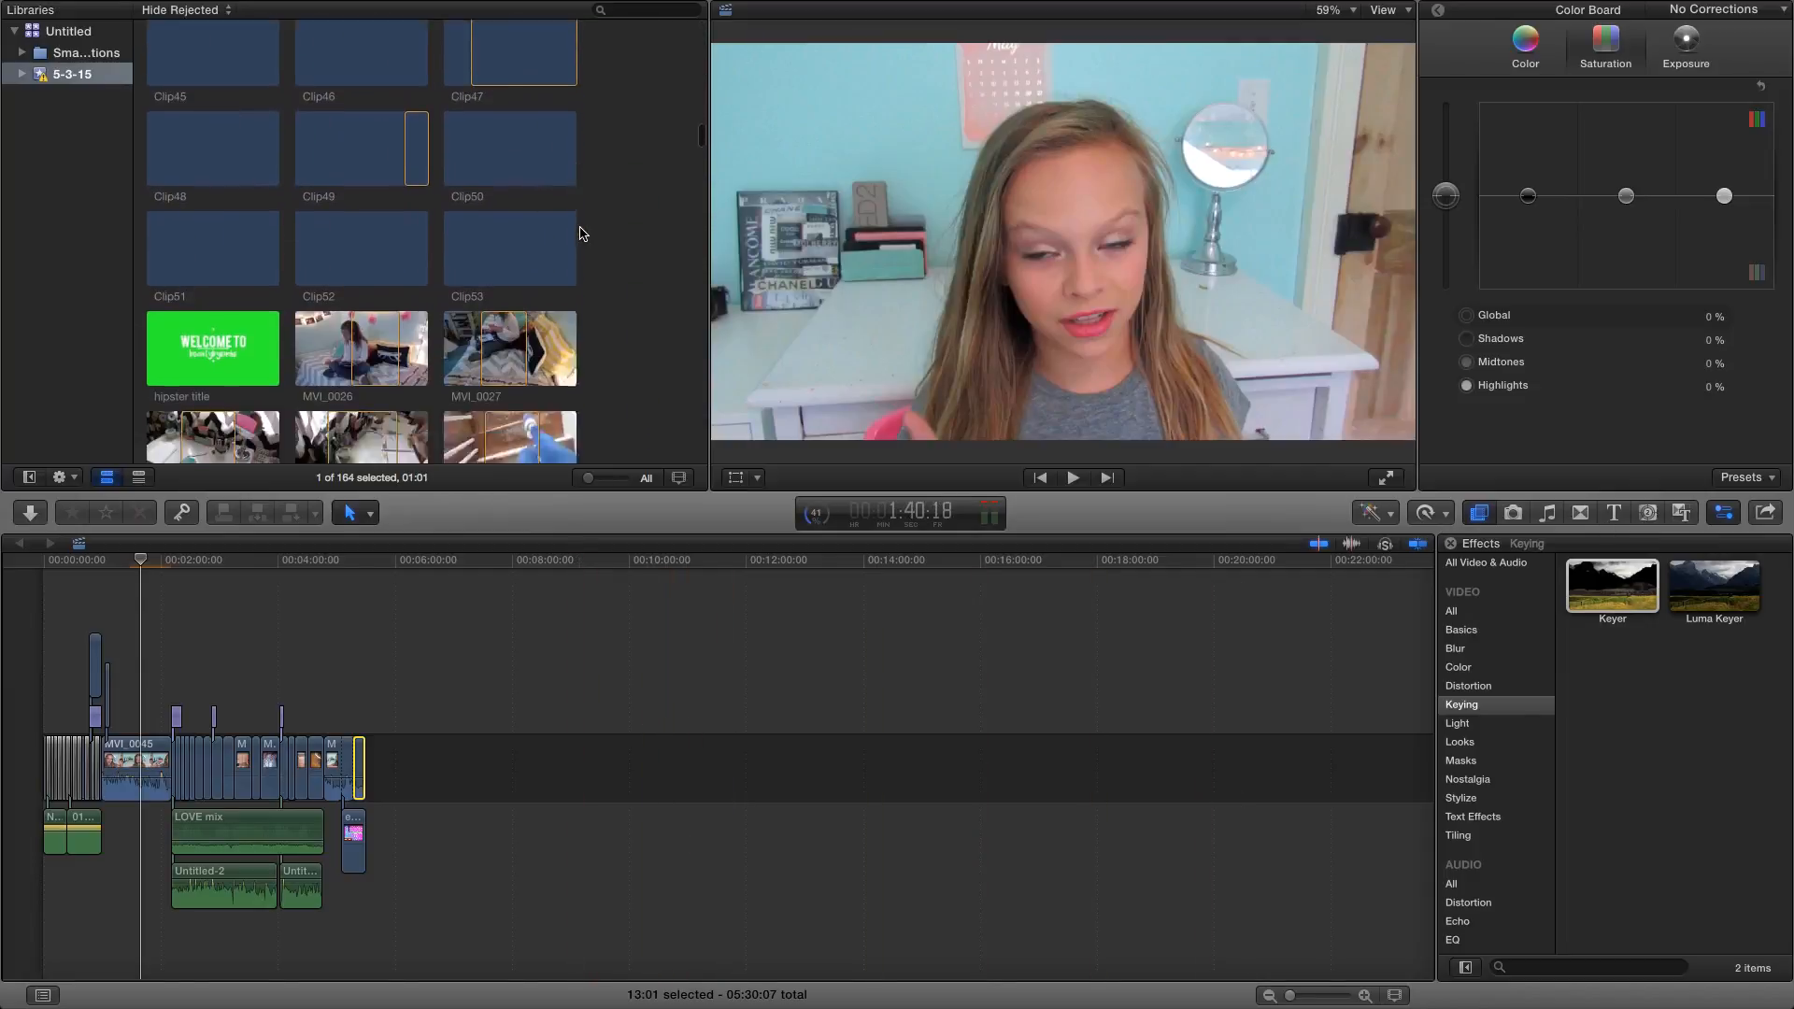
pyautogui.scroll(3, 563, 231)
pyautogui.moveTo(185, 290); pyautogui.dragTo(340, 676)
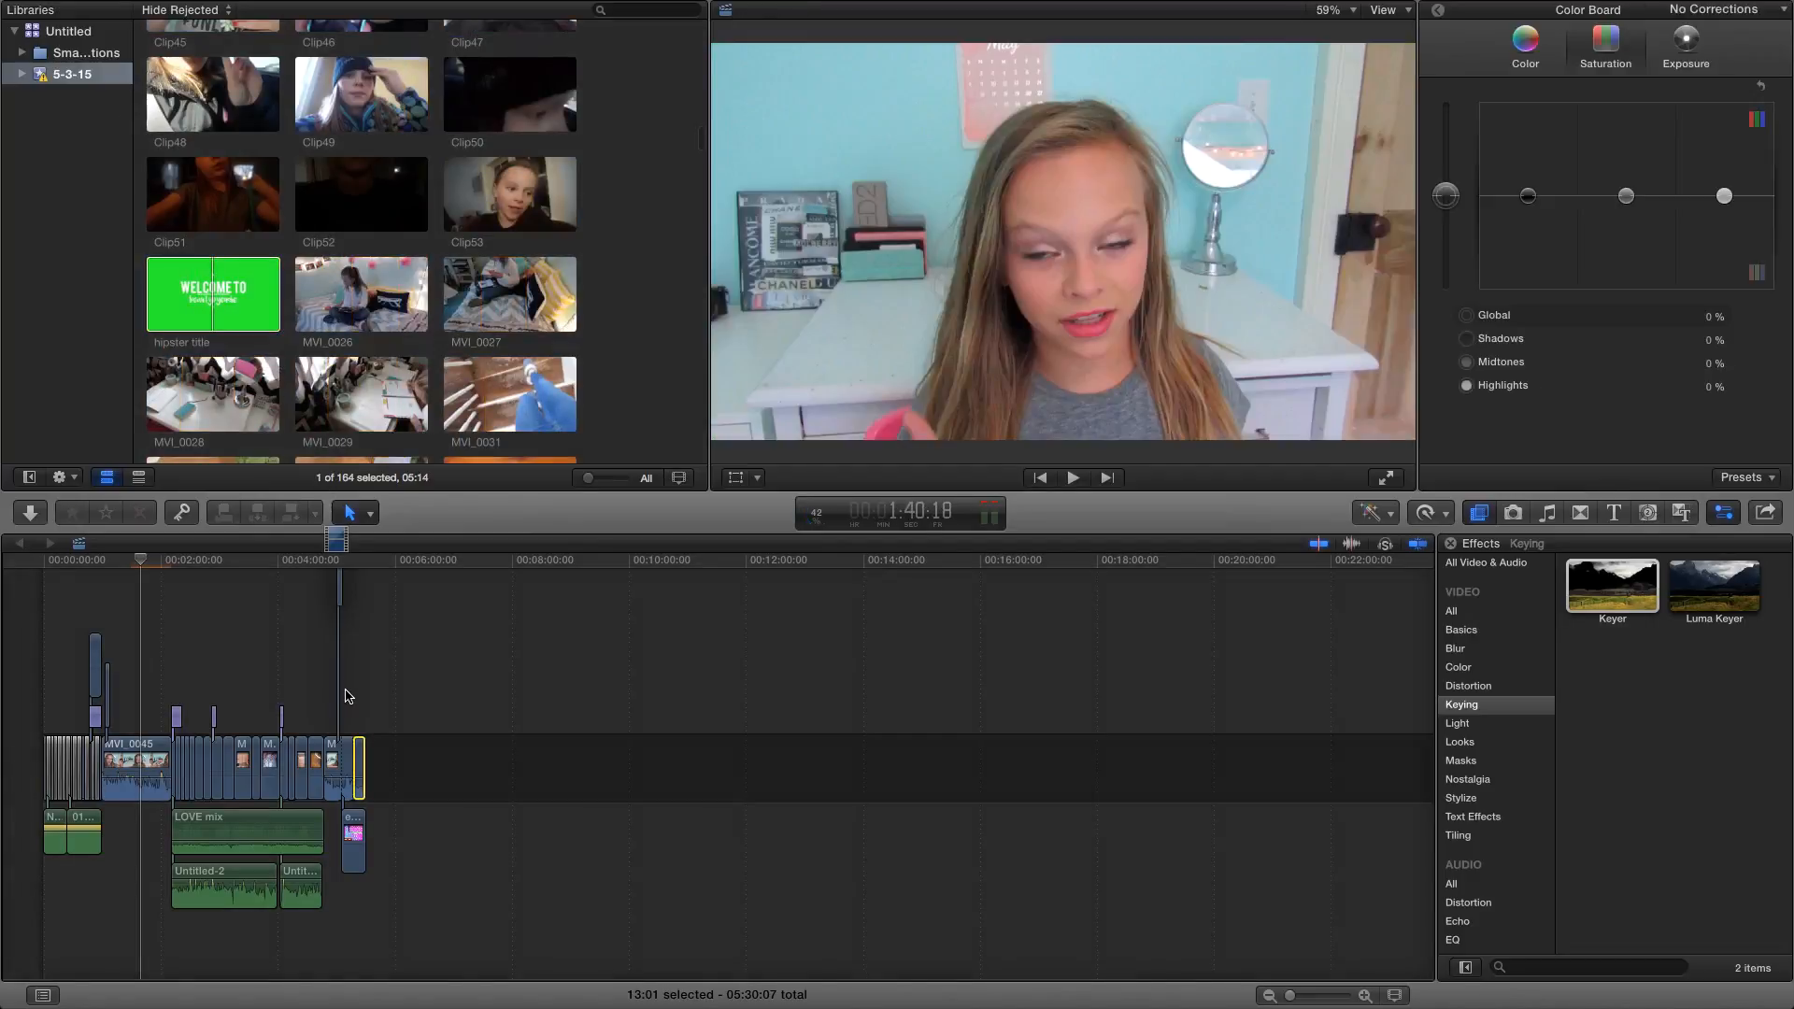
pyautogui.click(327, 691)
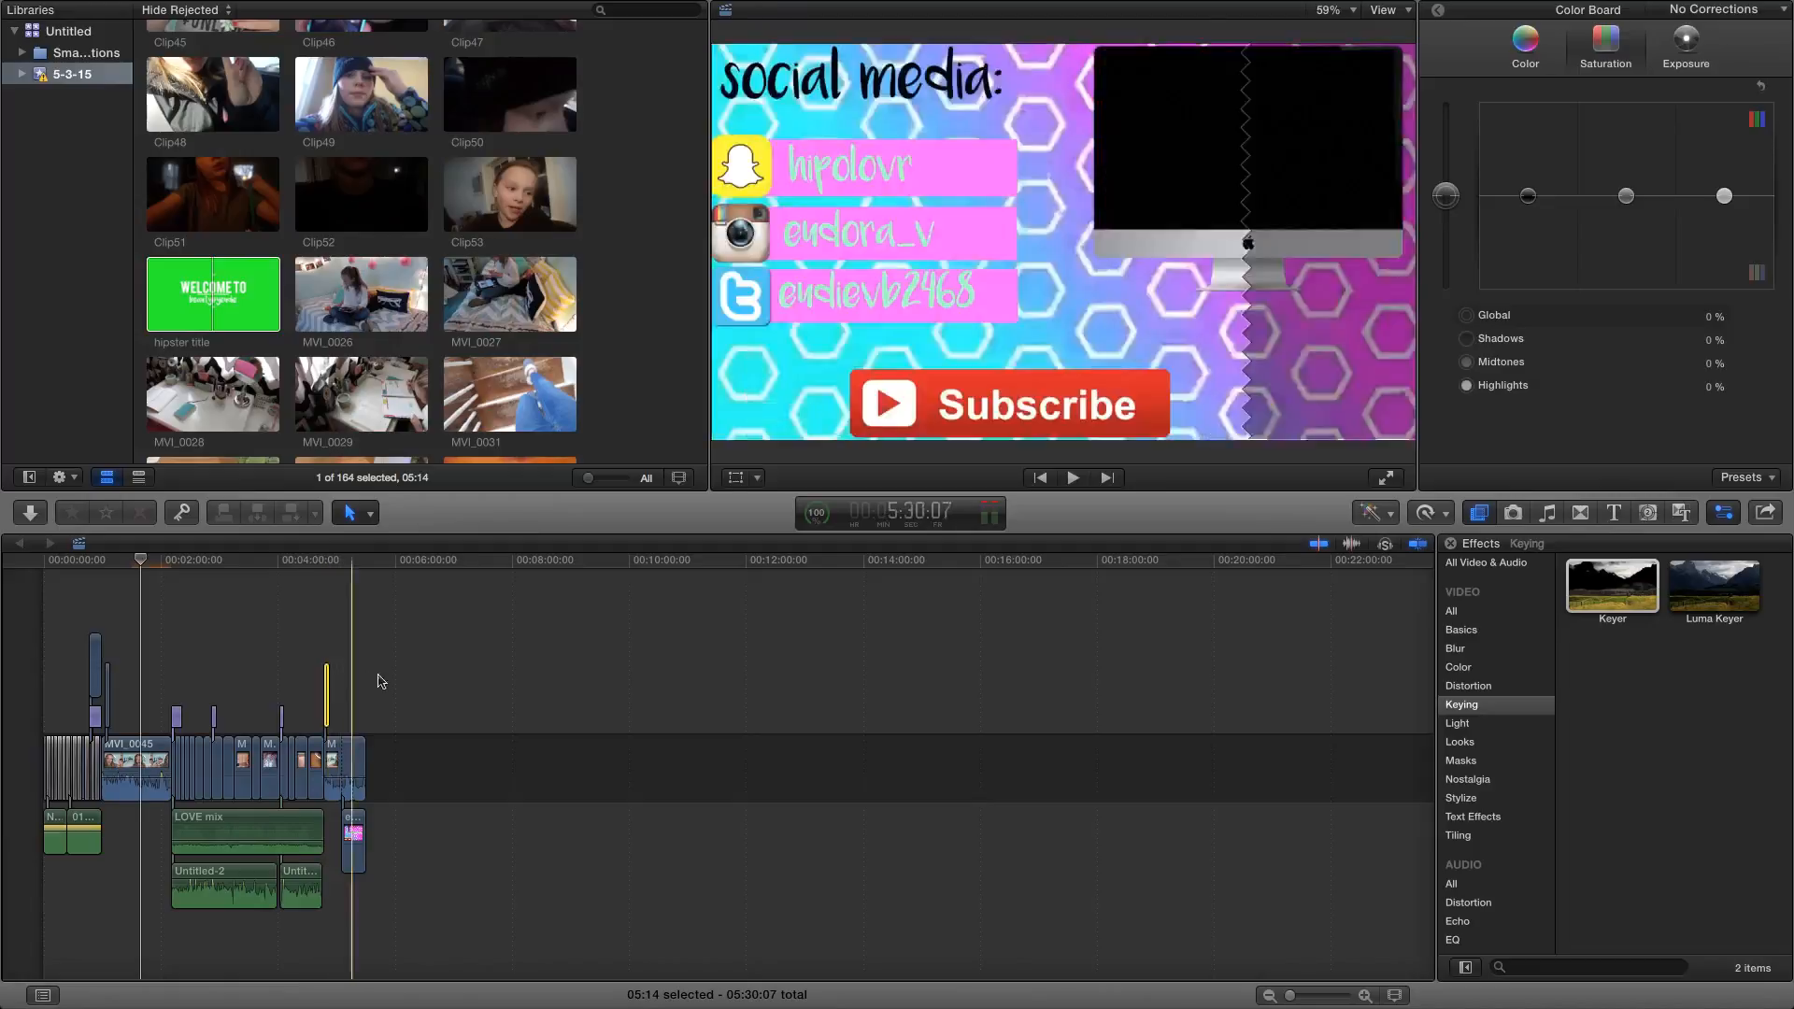
# Apply the Keyer effect to the connected hipster title clip to remove its green background.
pyautogui.click(323, 663)
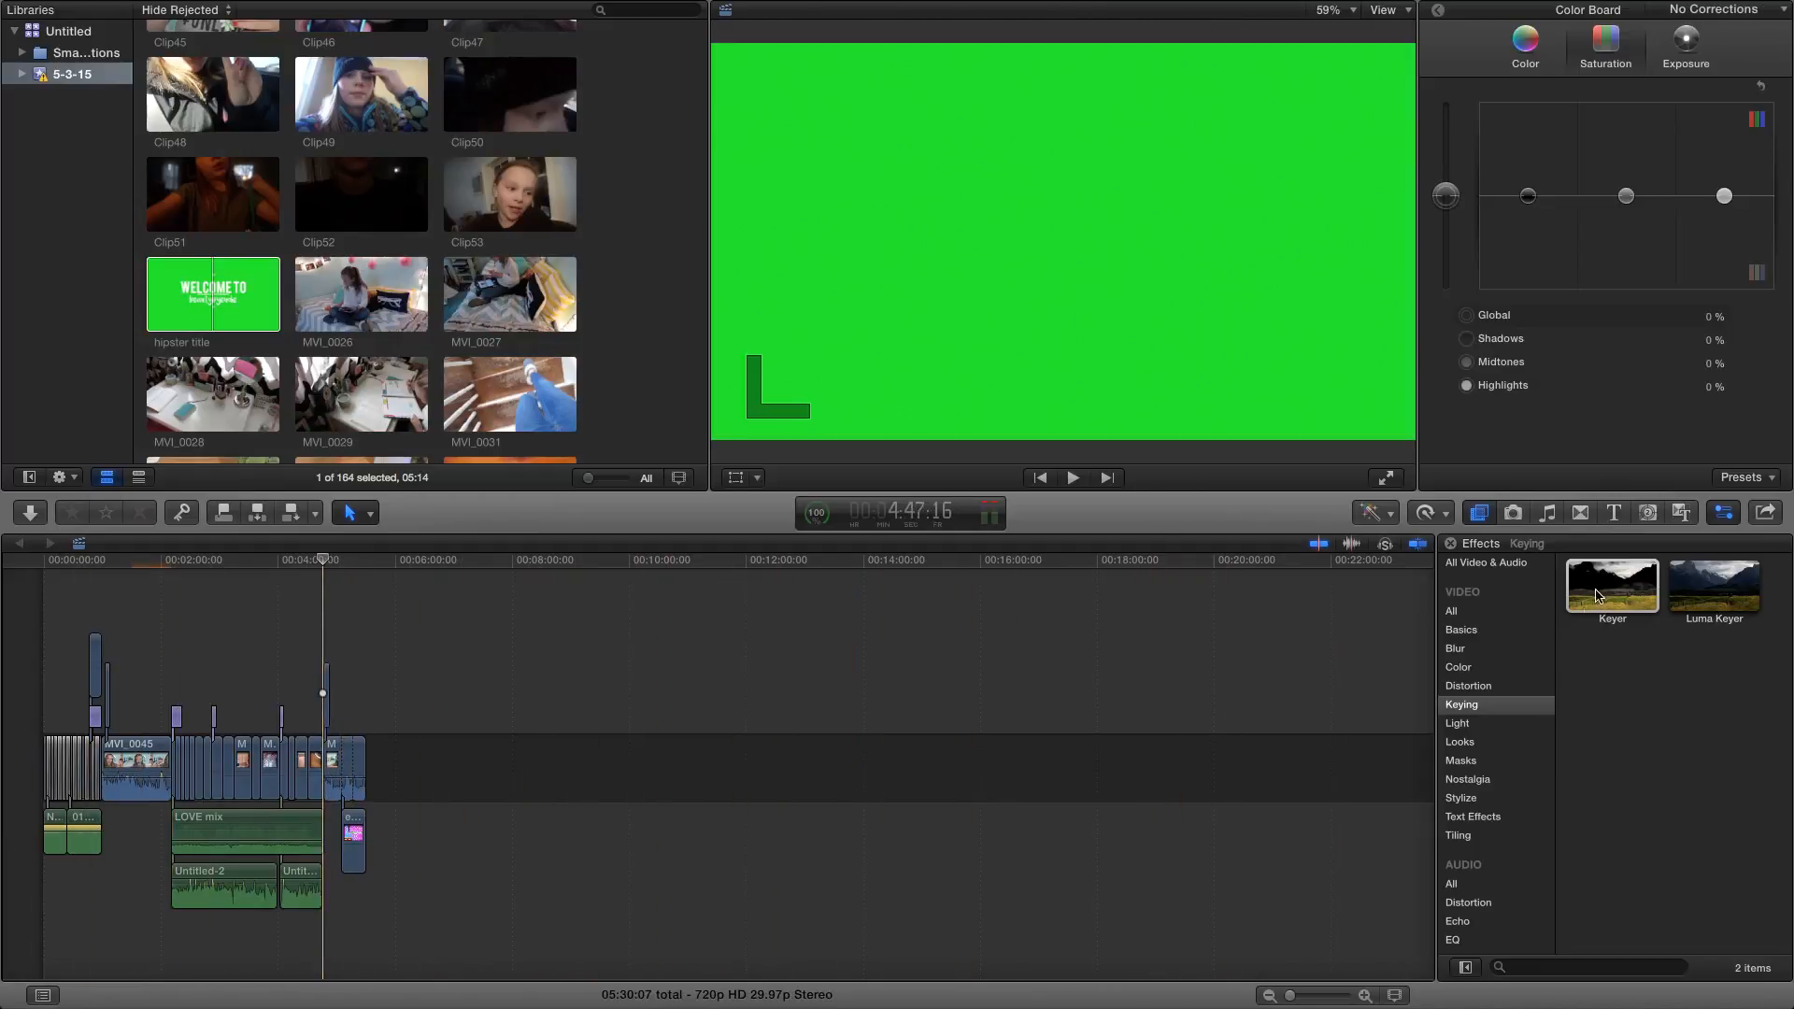
pyautogui.moveTo(1609, 601); pyautogui.dragTo(327, 696)
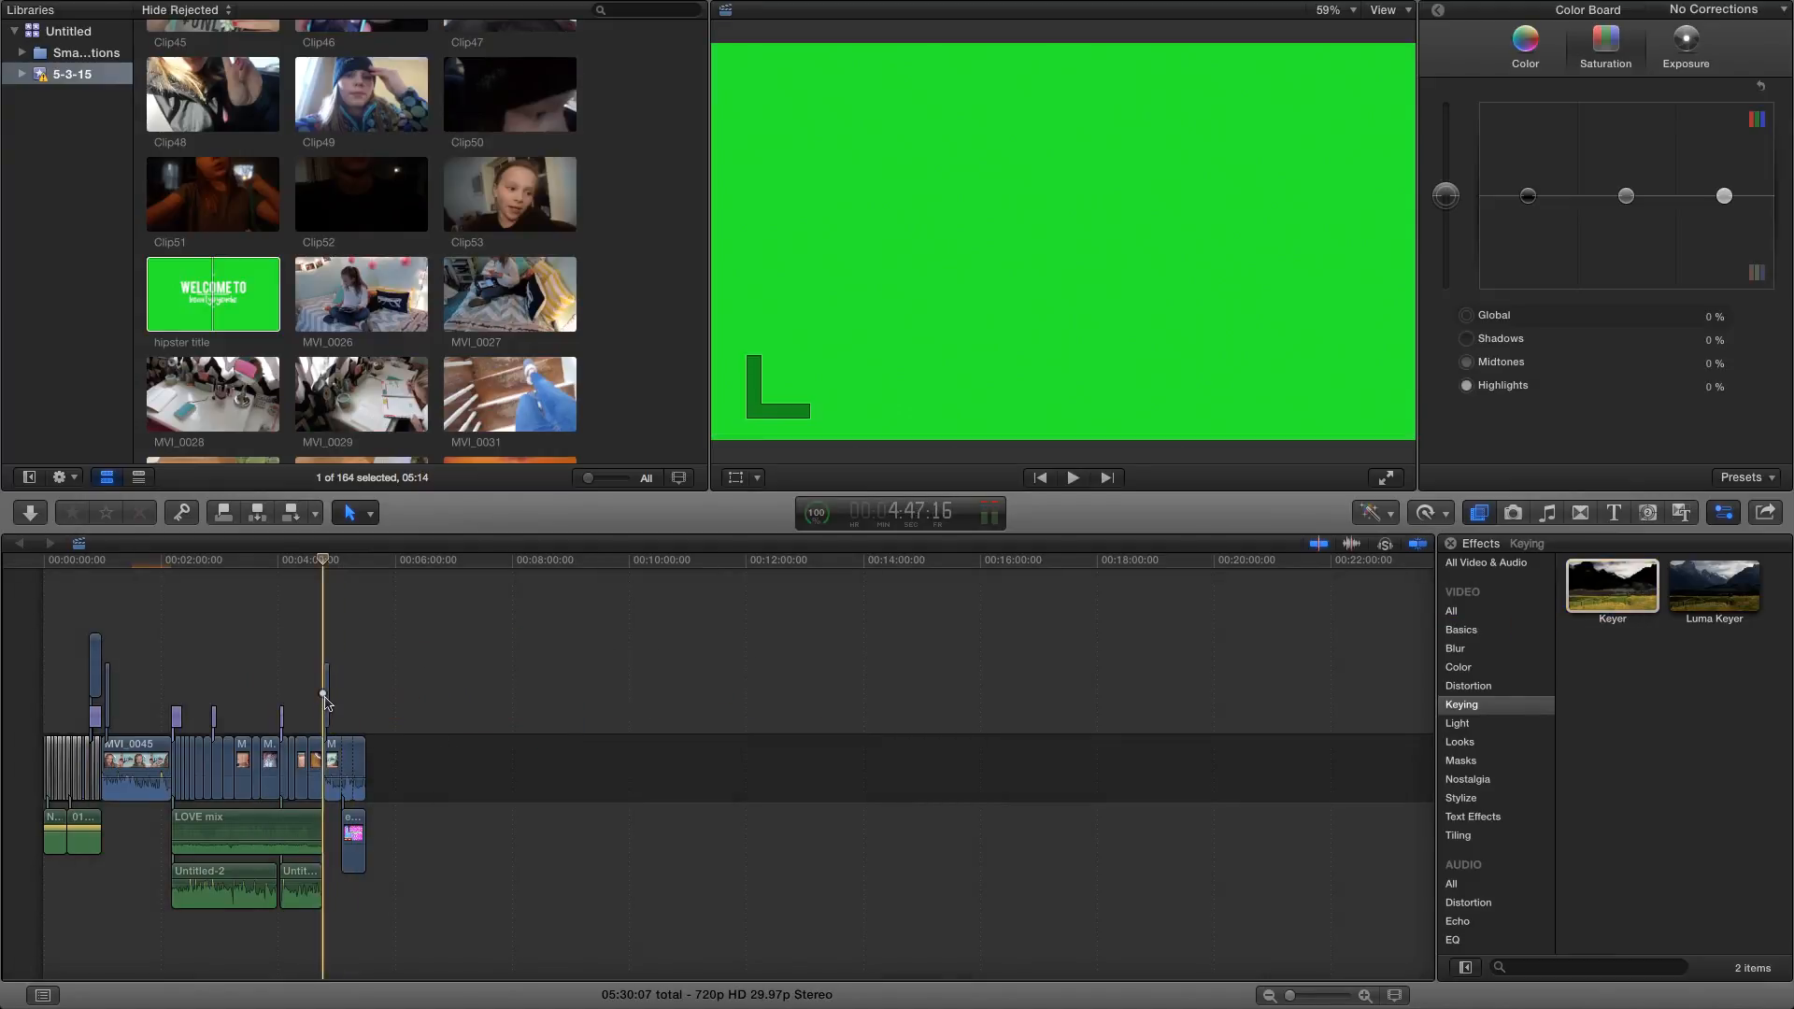
pyautogui.moveTo(1612, 598); pyautogui.dragTo(327, 707)
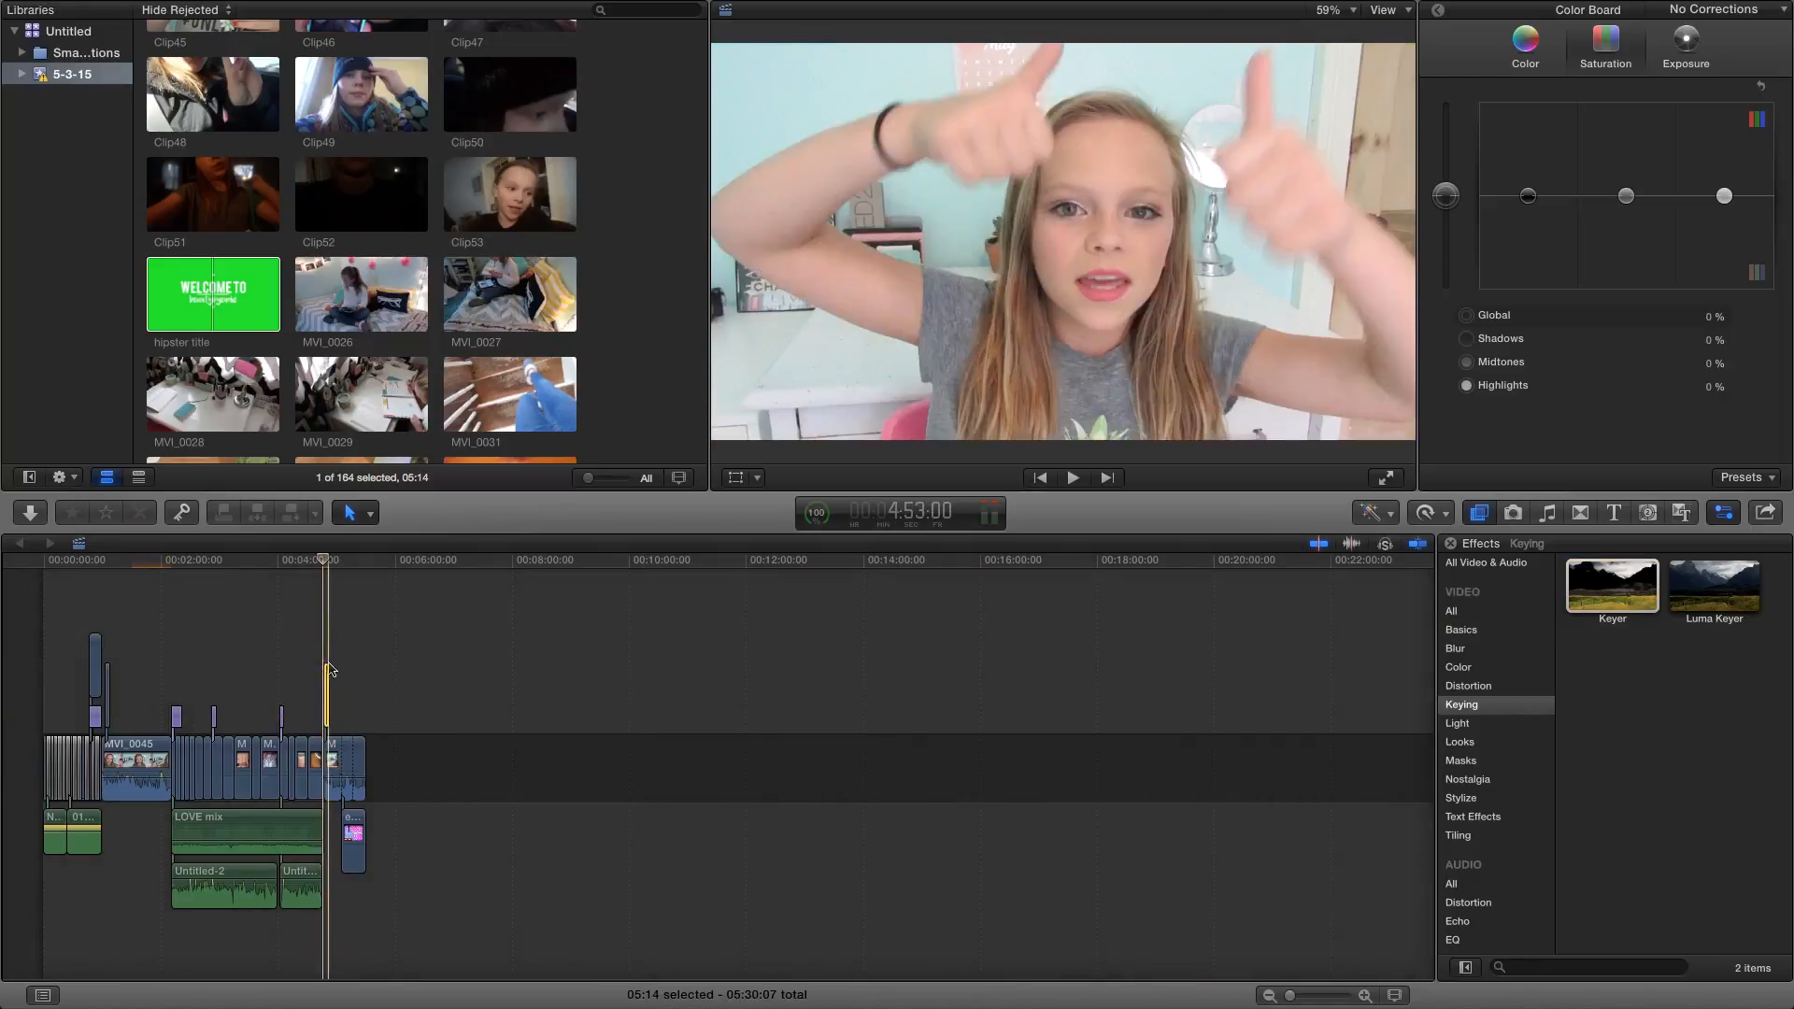
# Play the timeline from just before the keyed hipster title and stop after checking it over the footage.
pyautogui.click(325, 660)
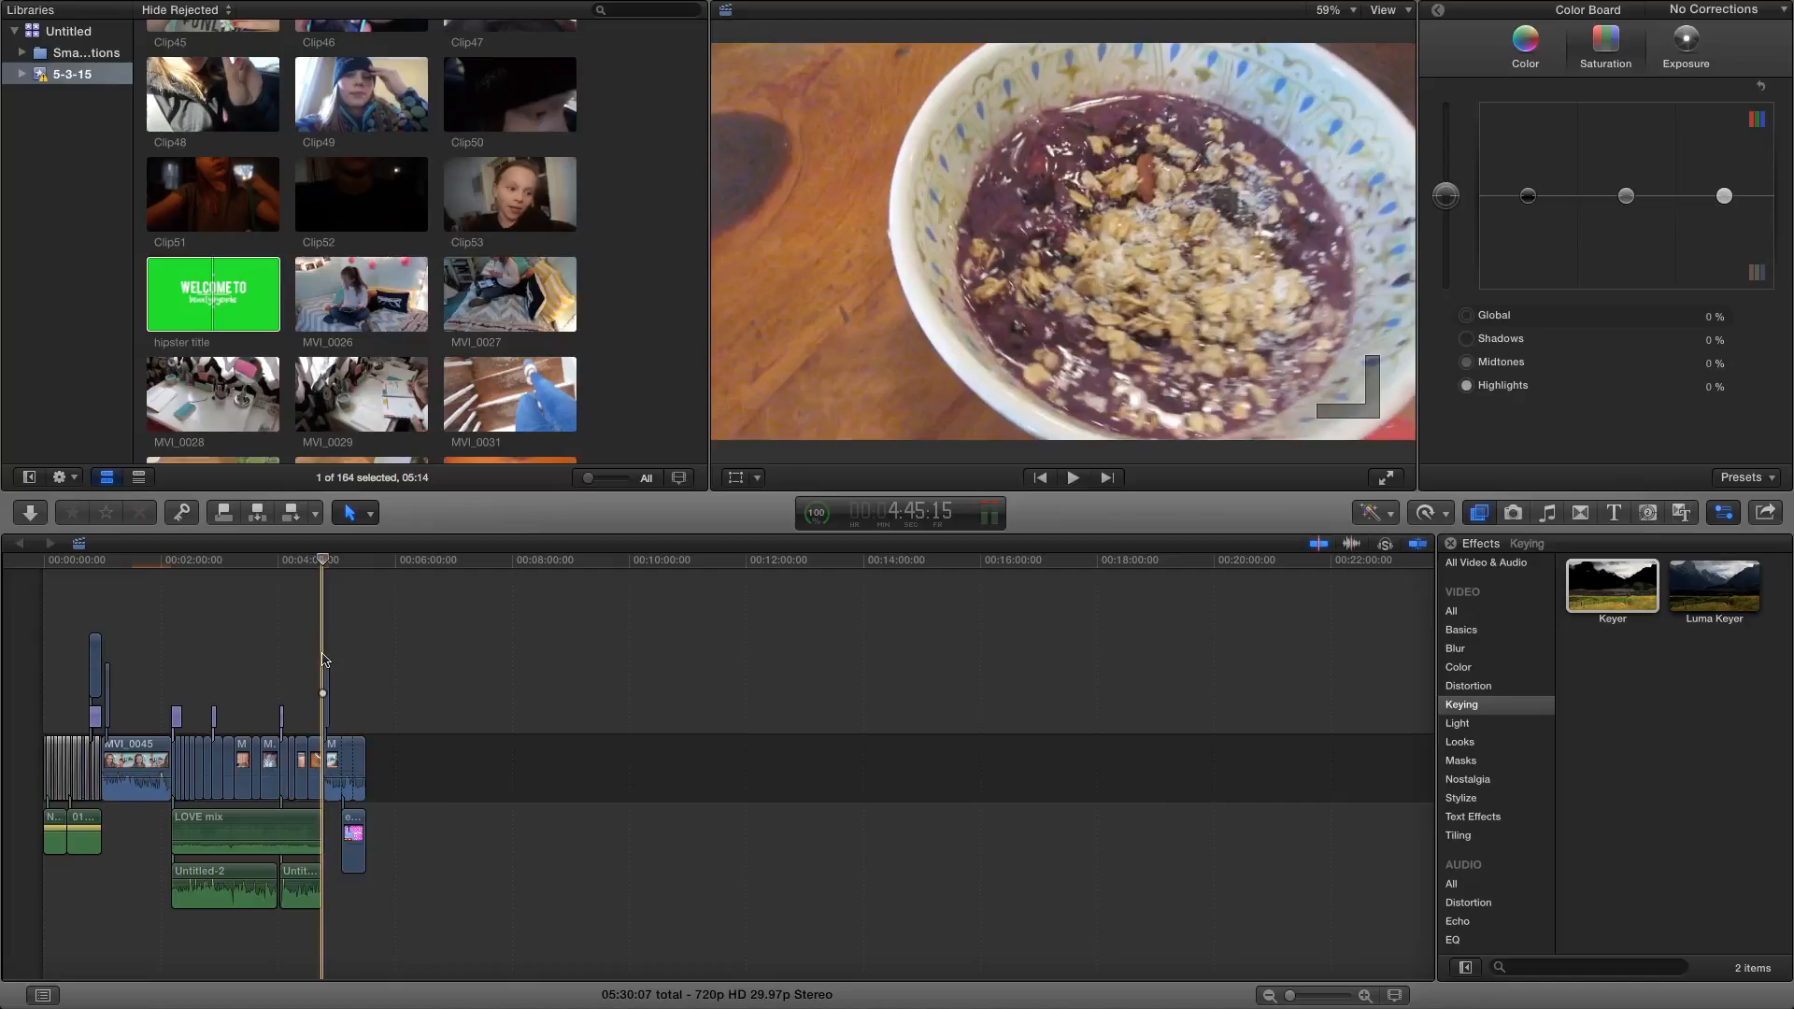
pyautogui.press('space')
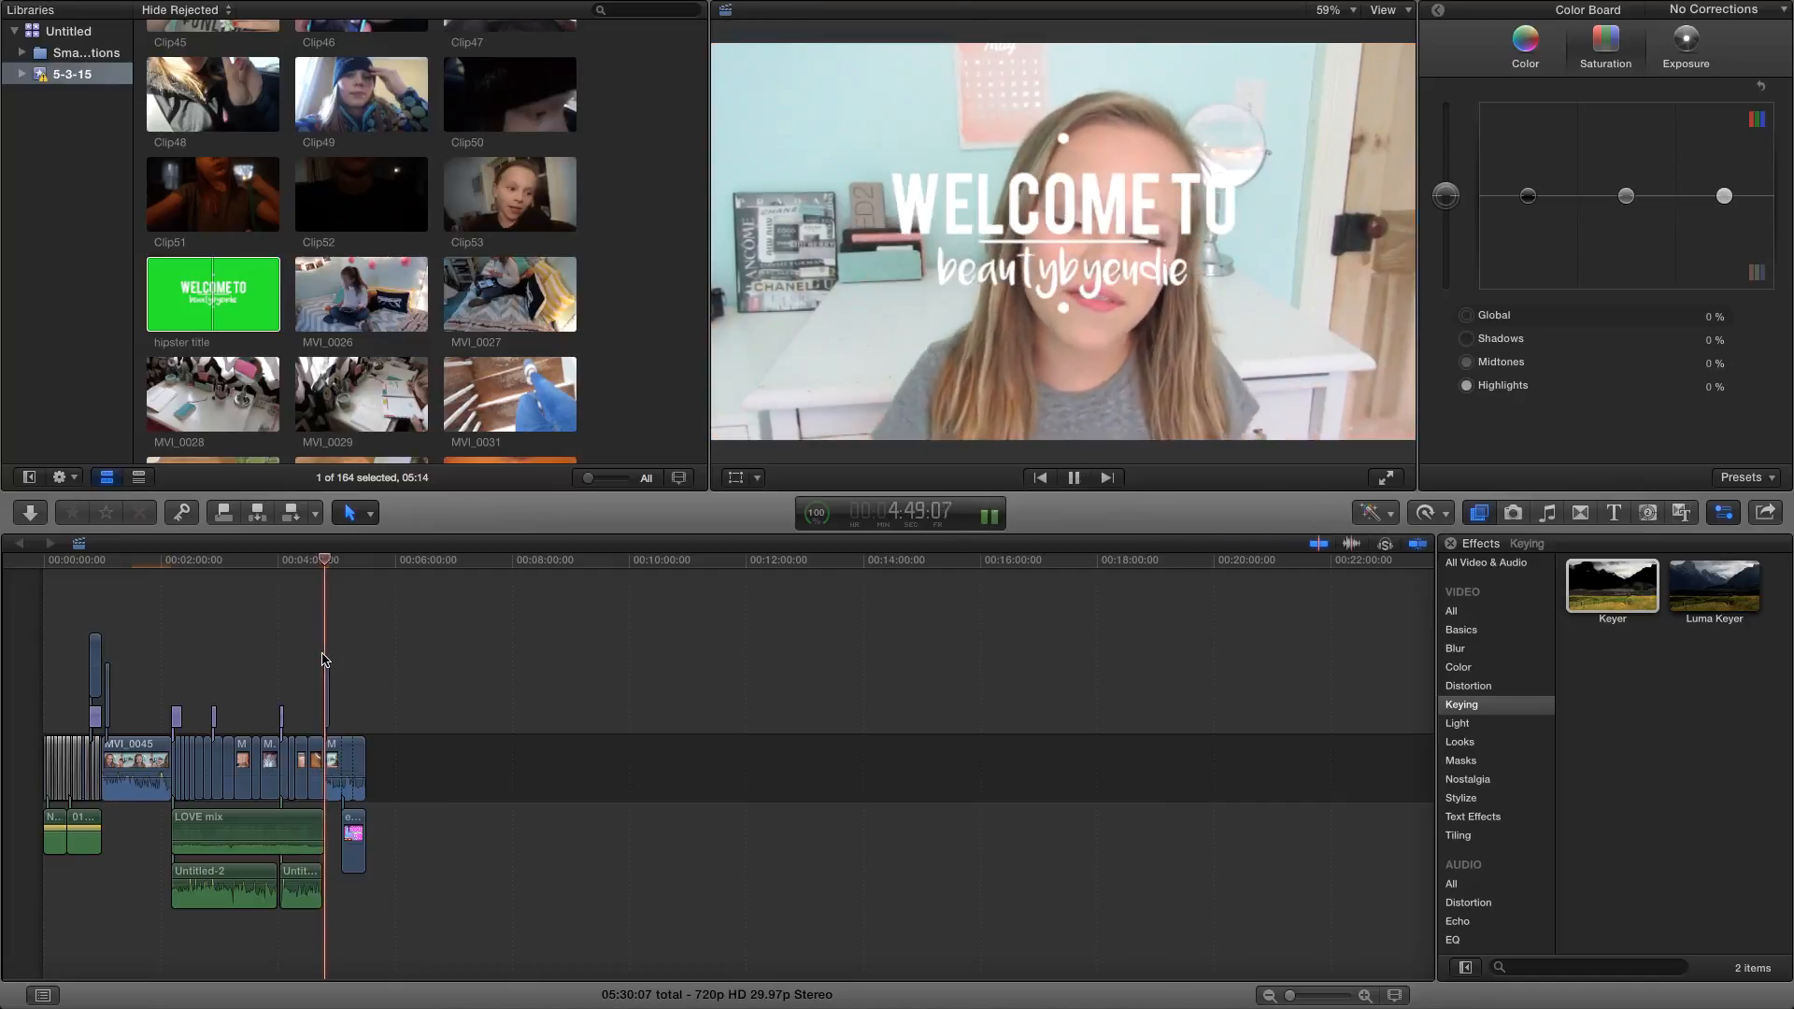
pyautogui.press('space')
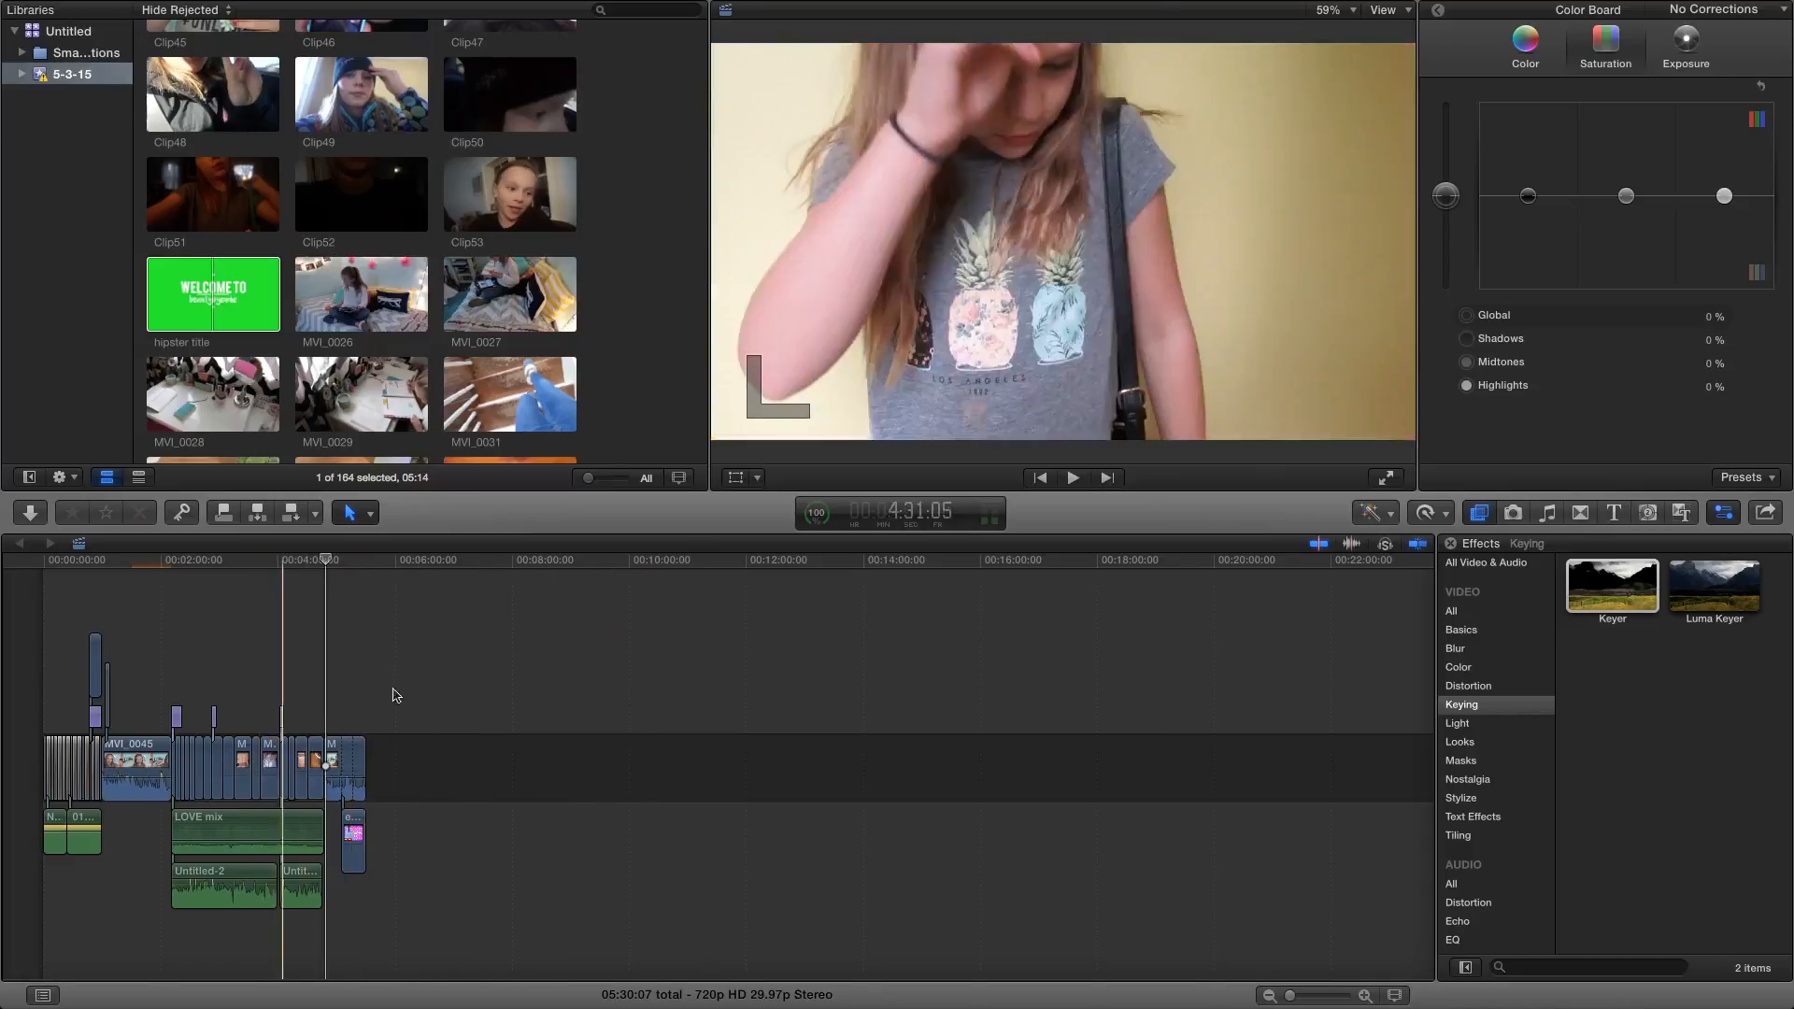
# Browse the Photos library thumbnails and view the Music and Sound sources.
pyautogui.click(1514, 514)
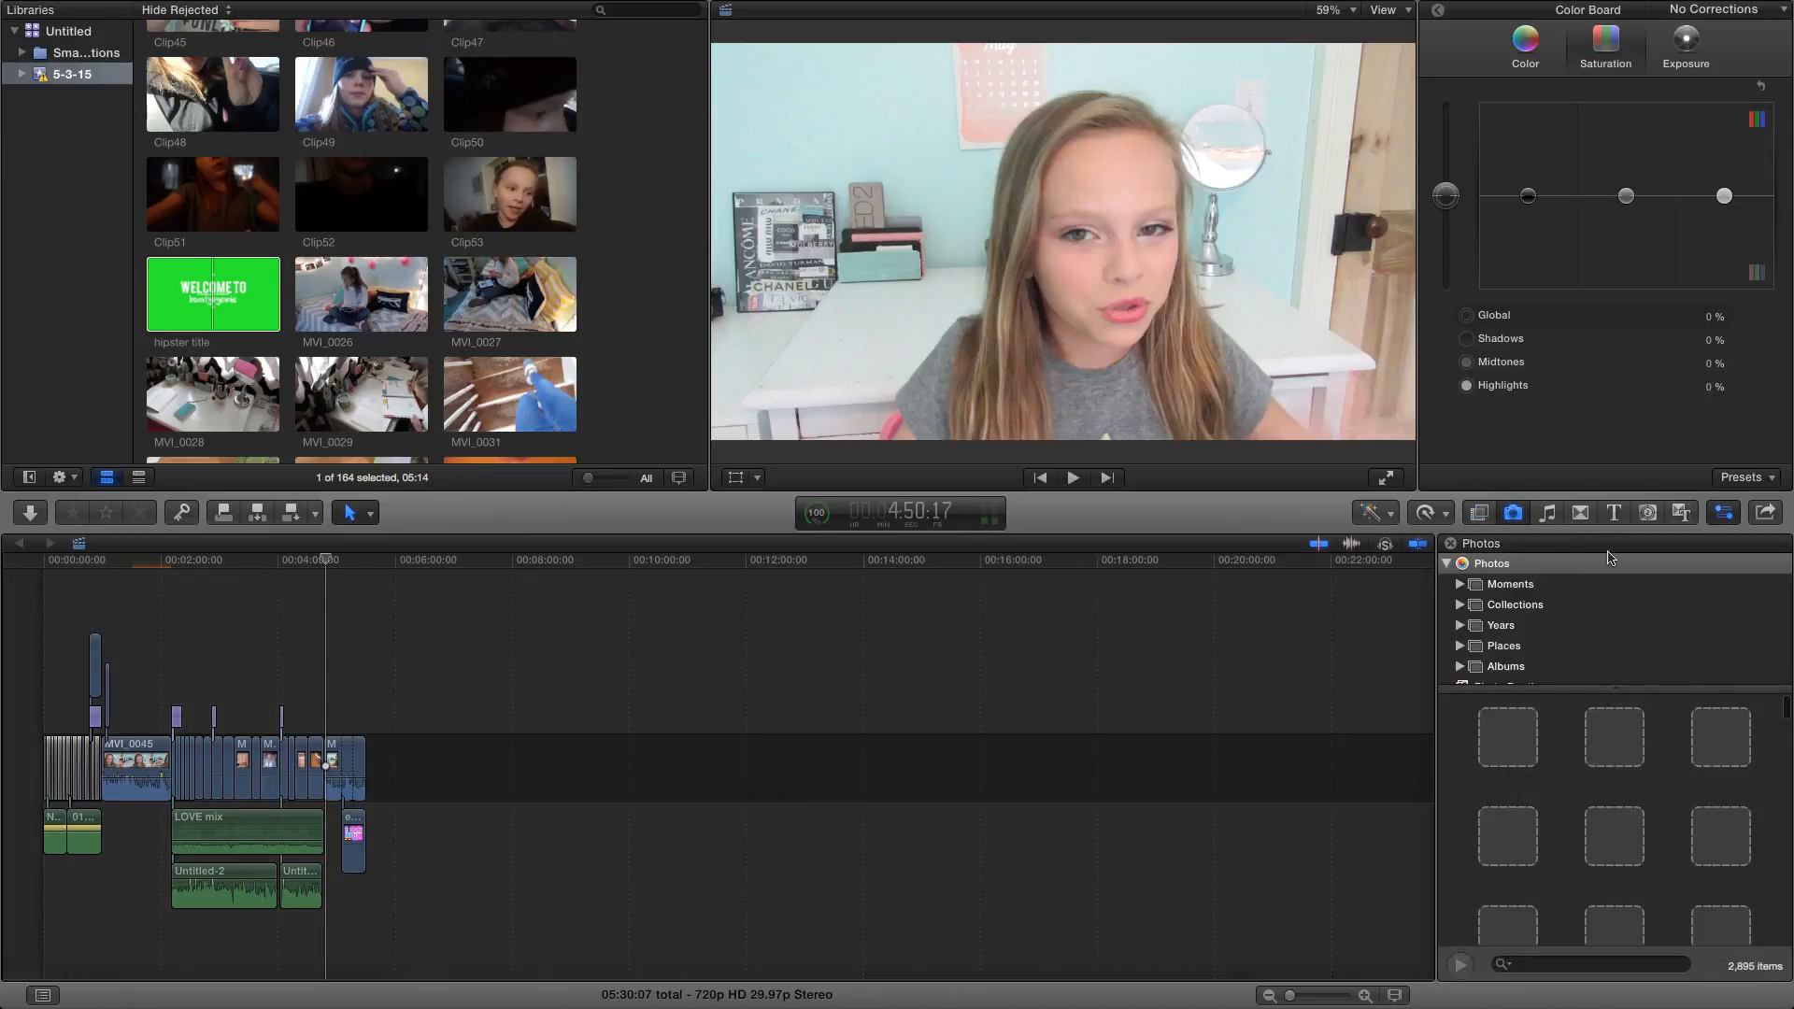
pyautogui.scroll(-3, 1626, 792)
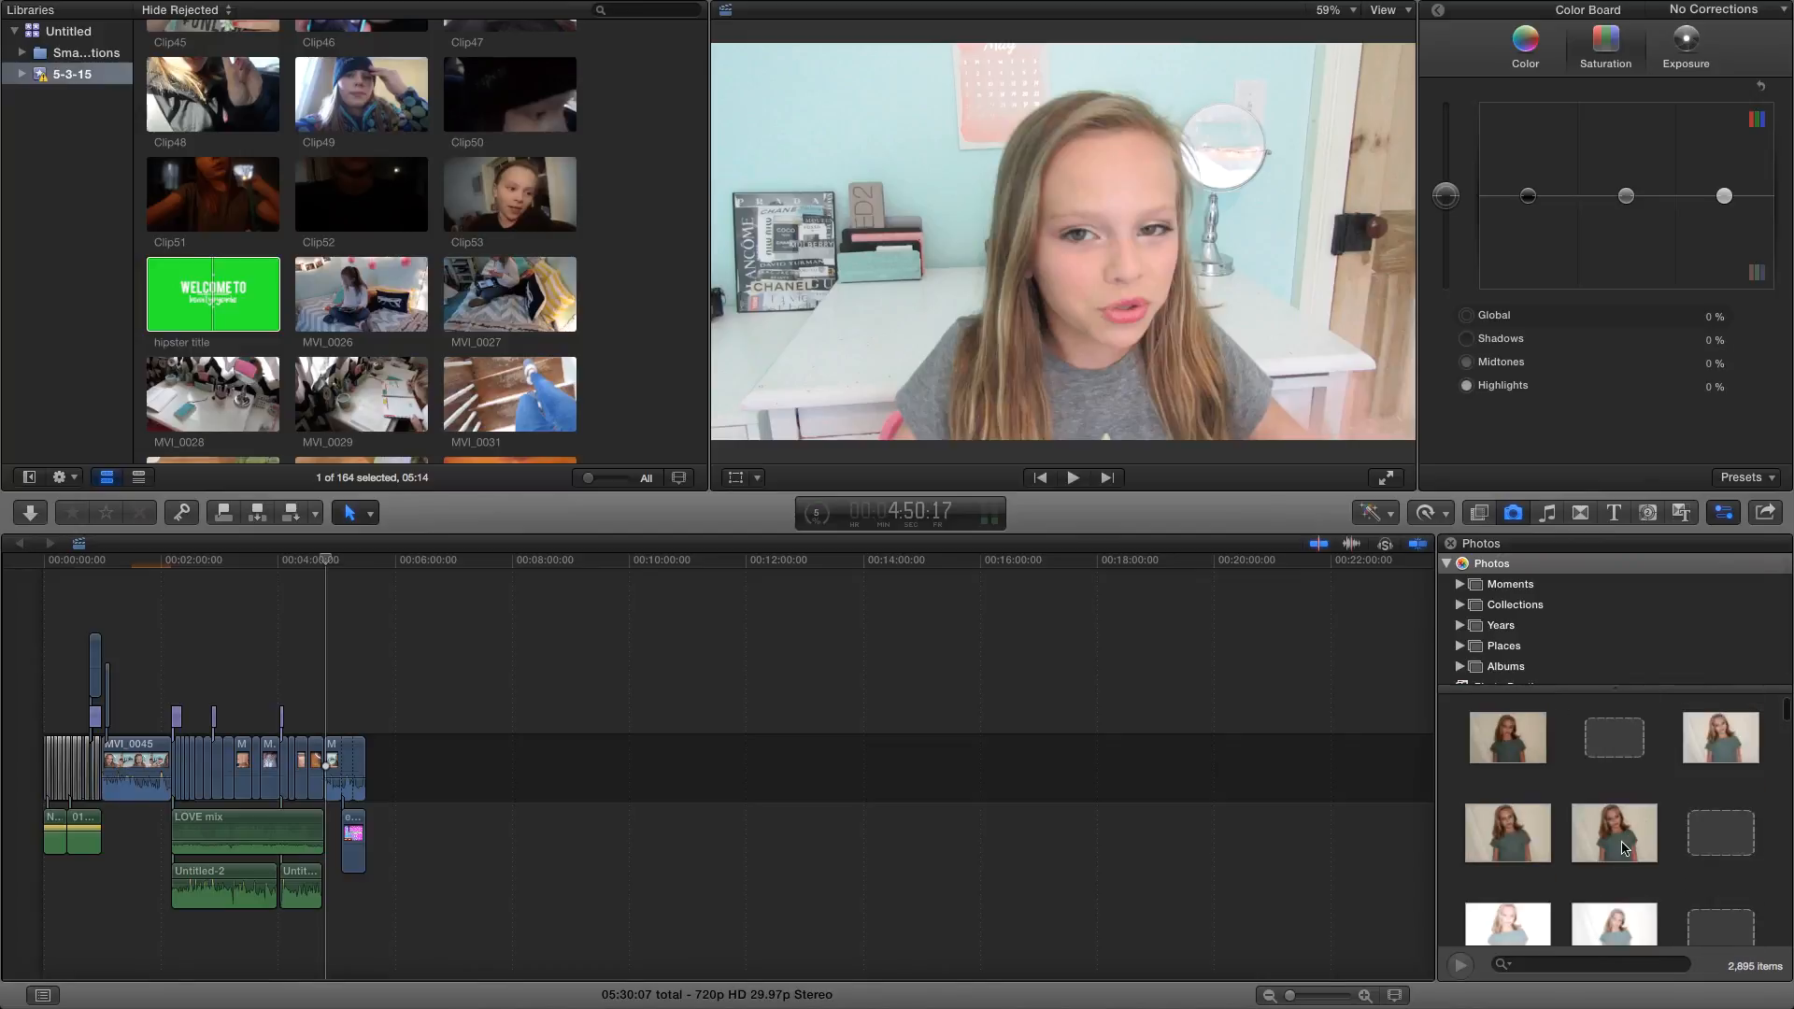
pyautogui.scroll(-2, 1623, 841)
pyautogui.scroll(-3, 1539, 616)
pyautogui.scroll(5, 1542, 607)
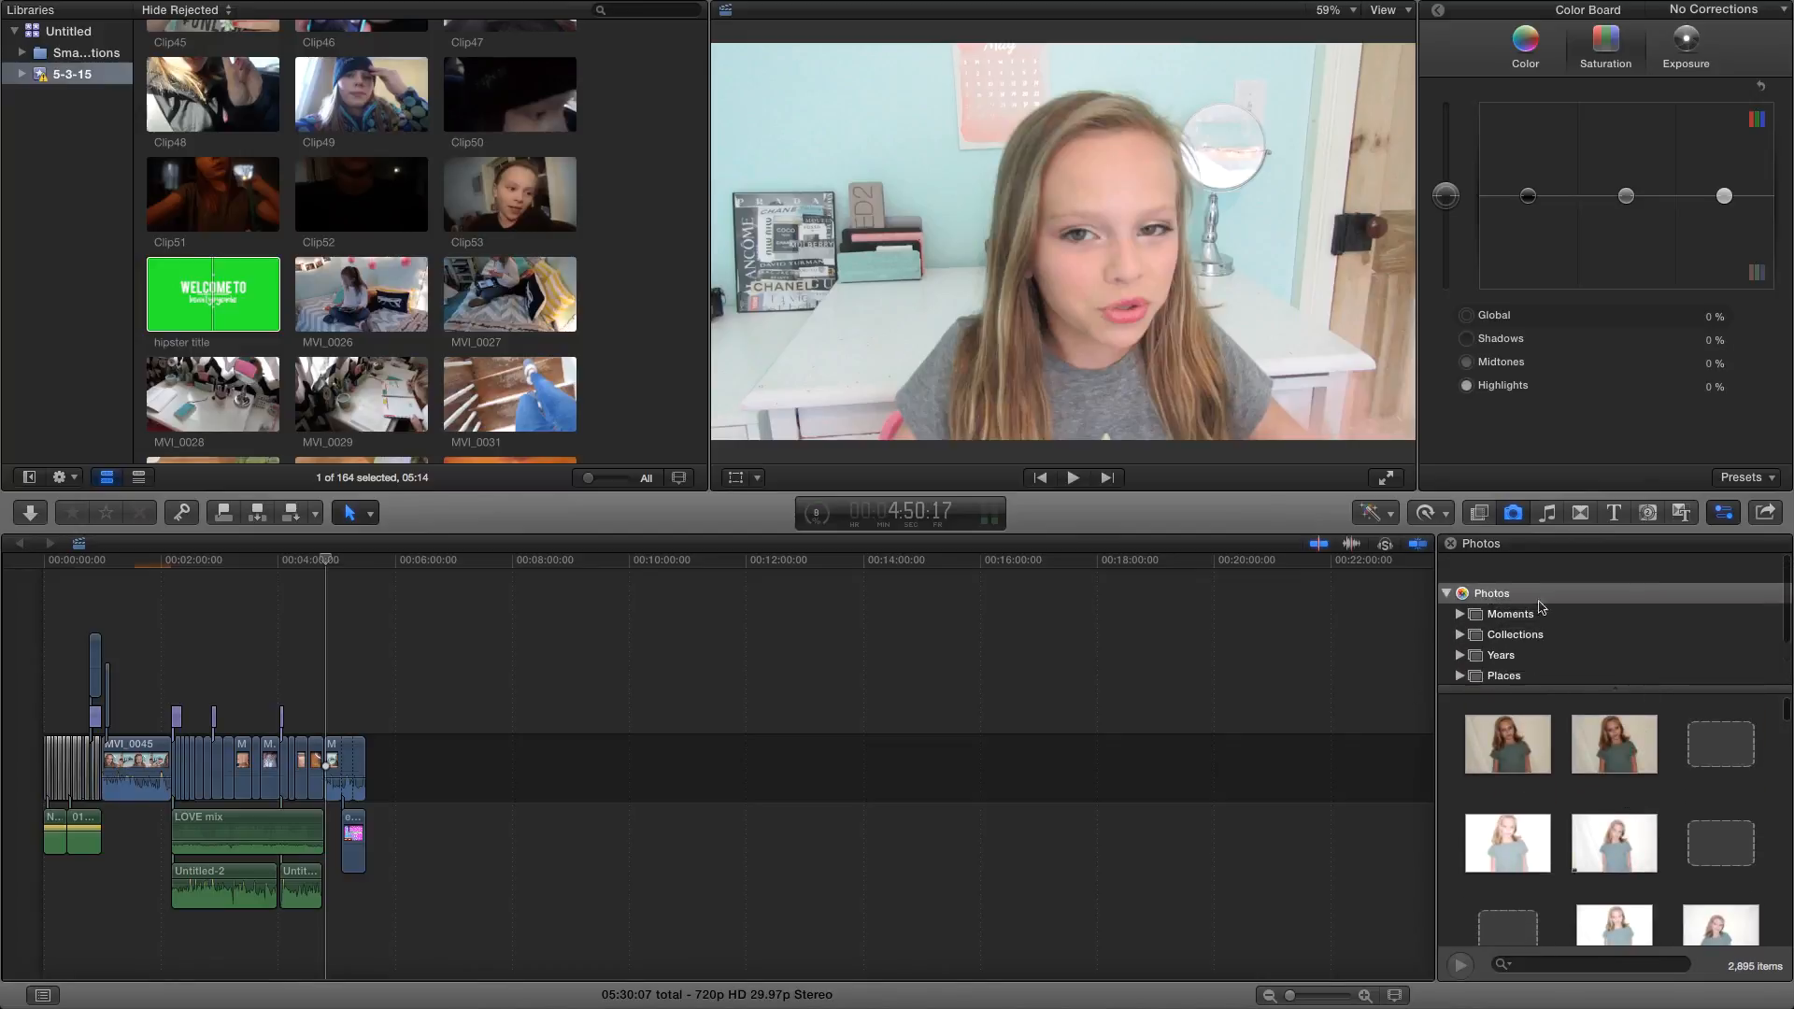
pyautogui.click(1548, 514)
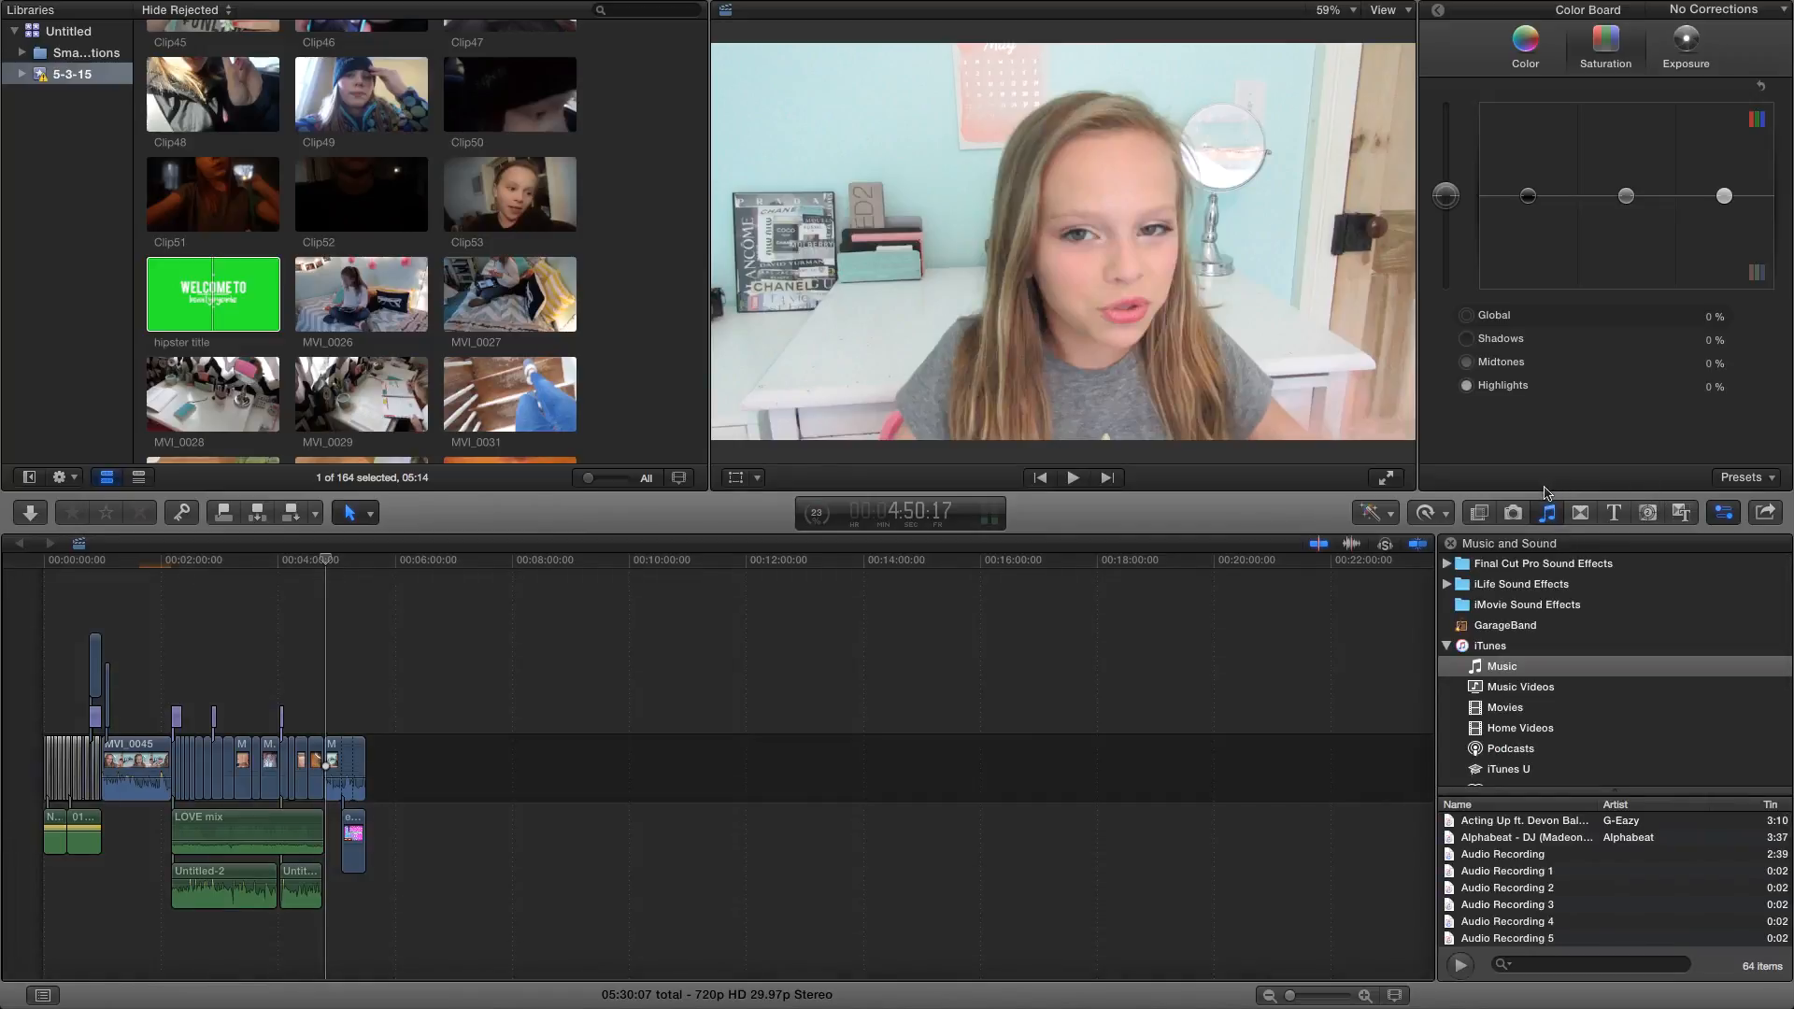
# Browse and preview the transitions, add Color Planes to the end of the last timeline clip, and inspect it there.
pyautogui.click(1580, 515)
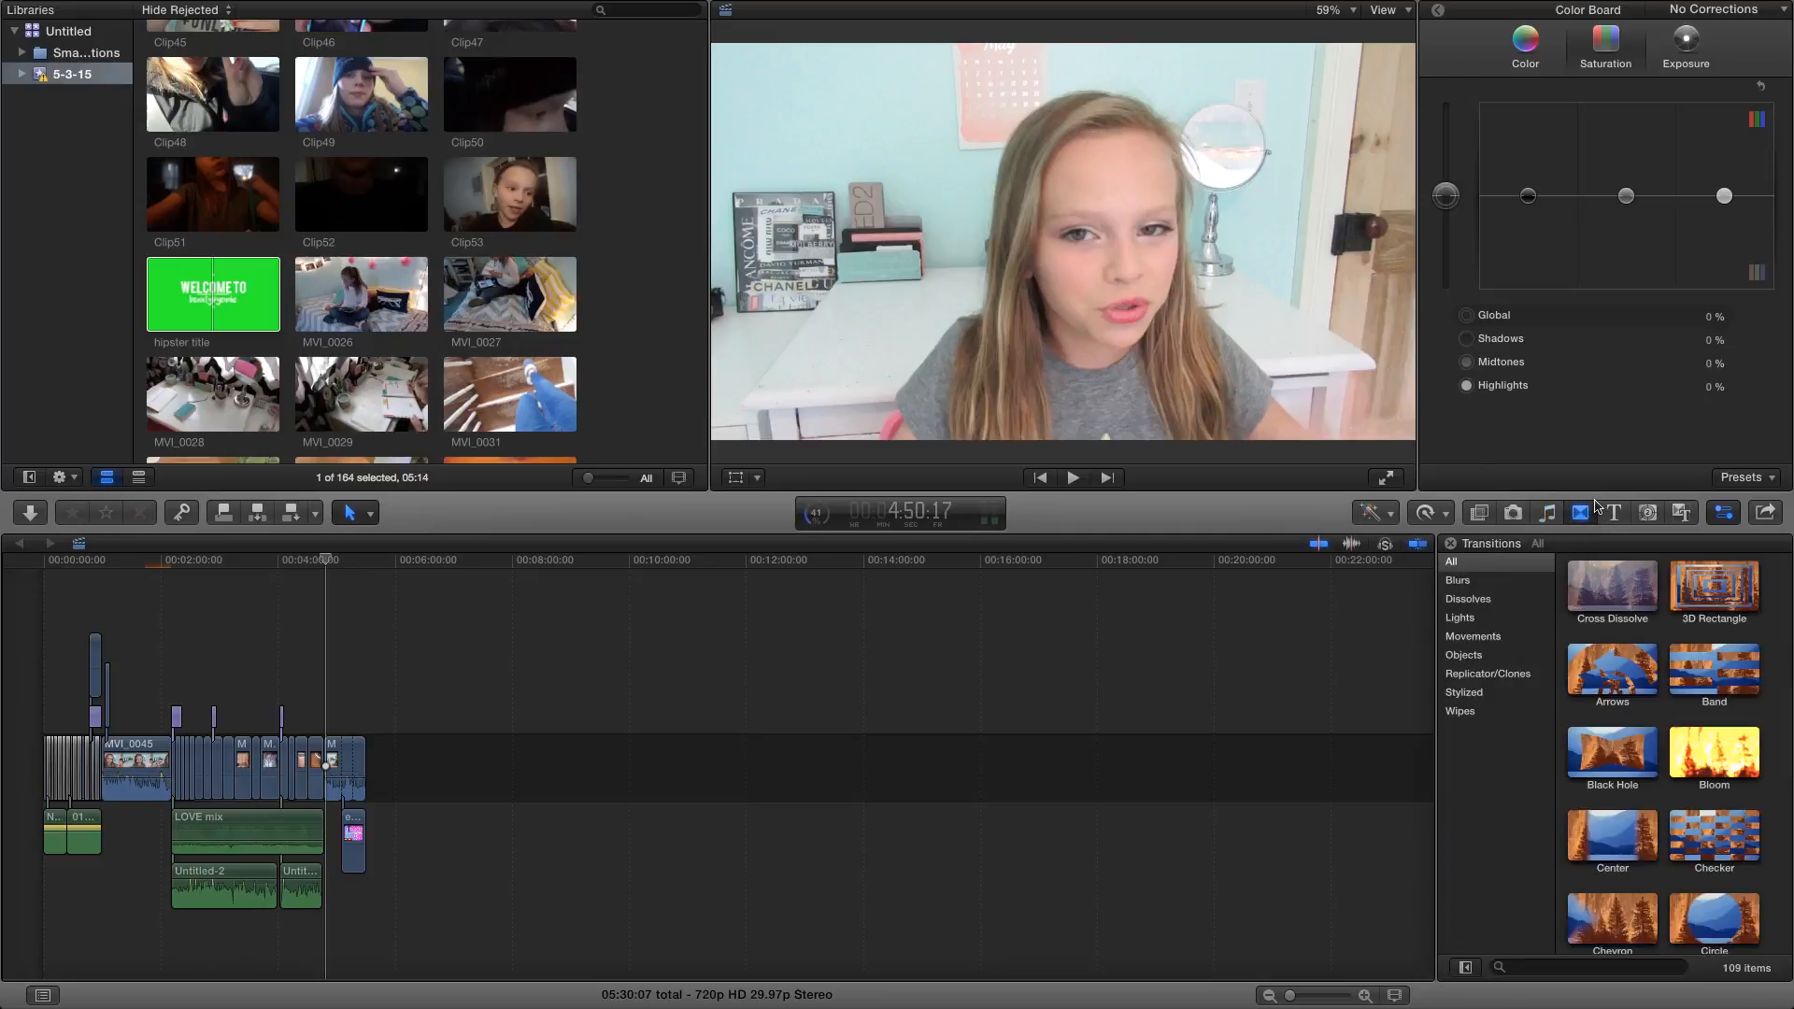
pyautogui.click(1646, 656)
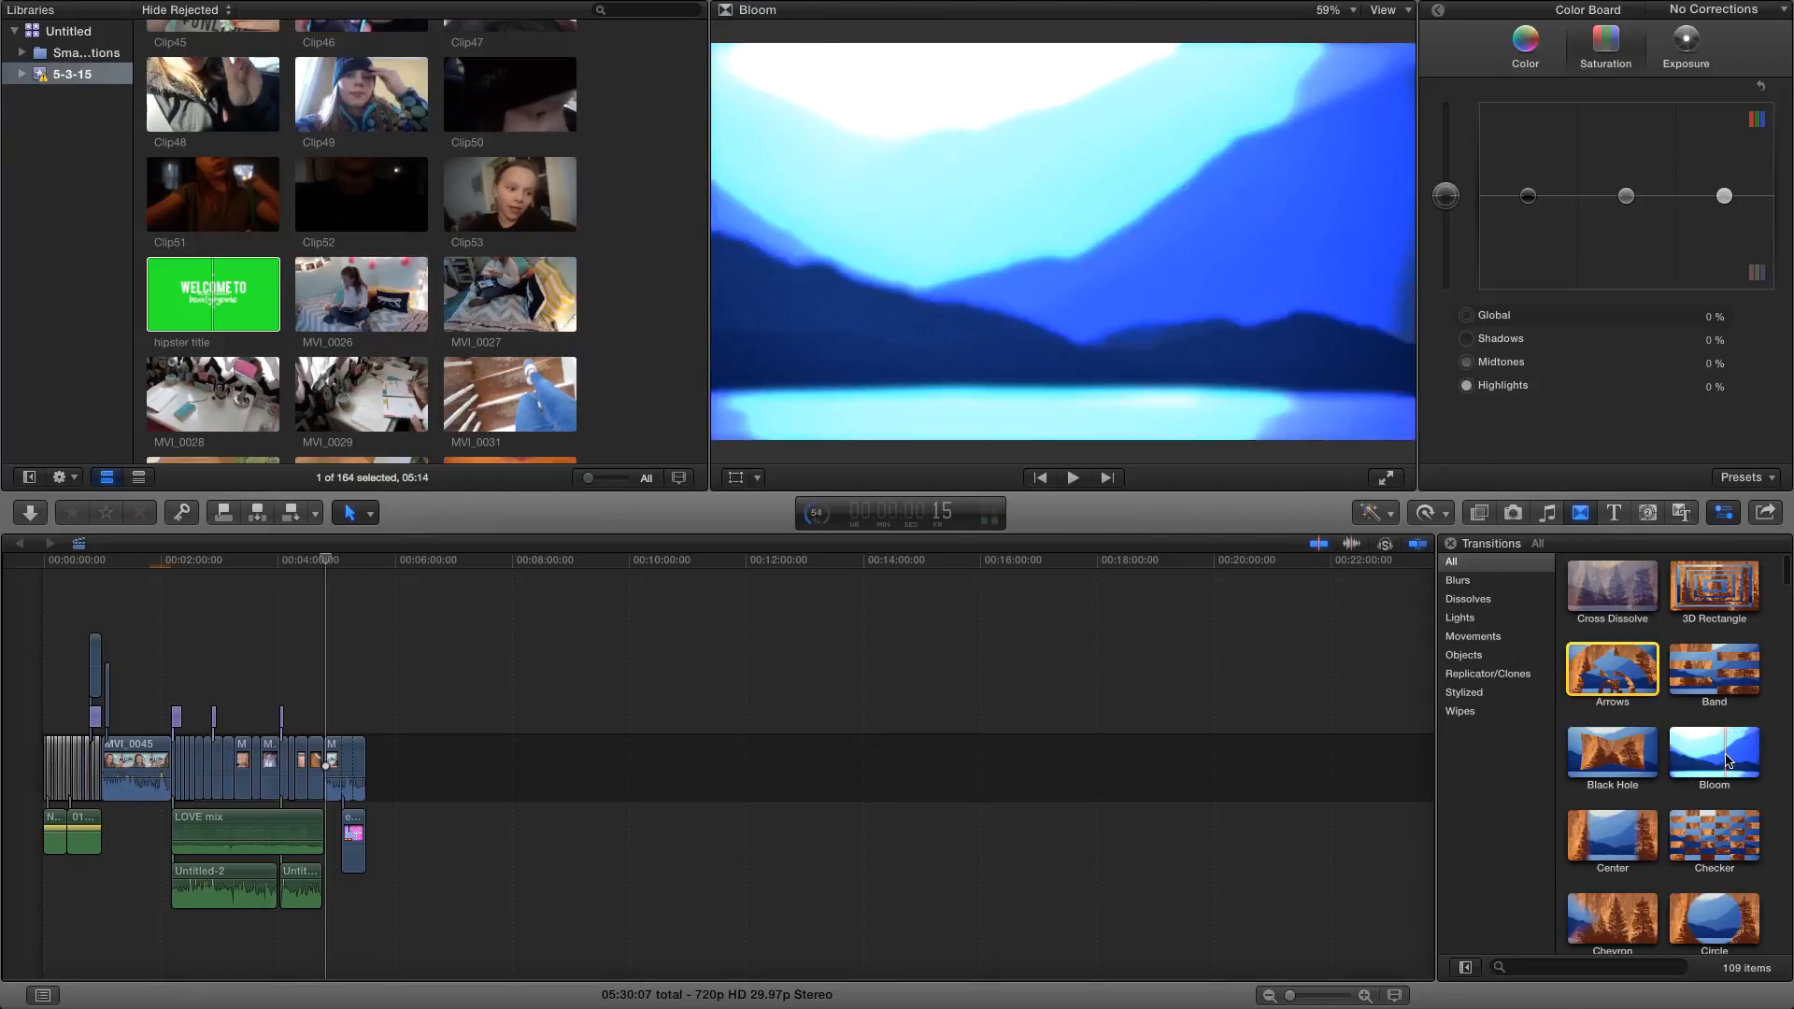
pyautogui.scroll(-5, 1682, 757)
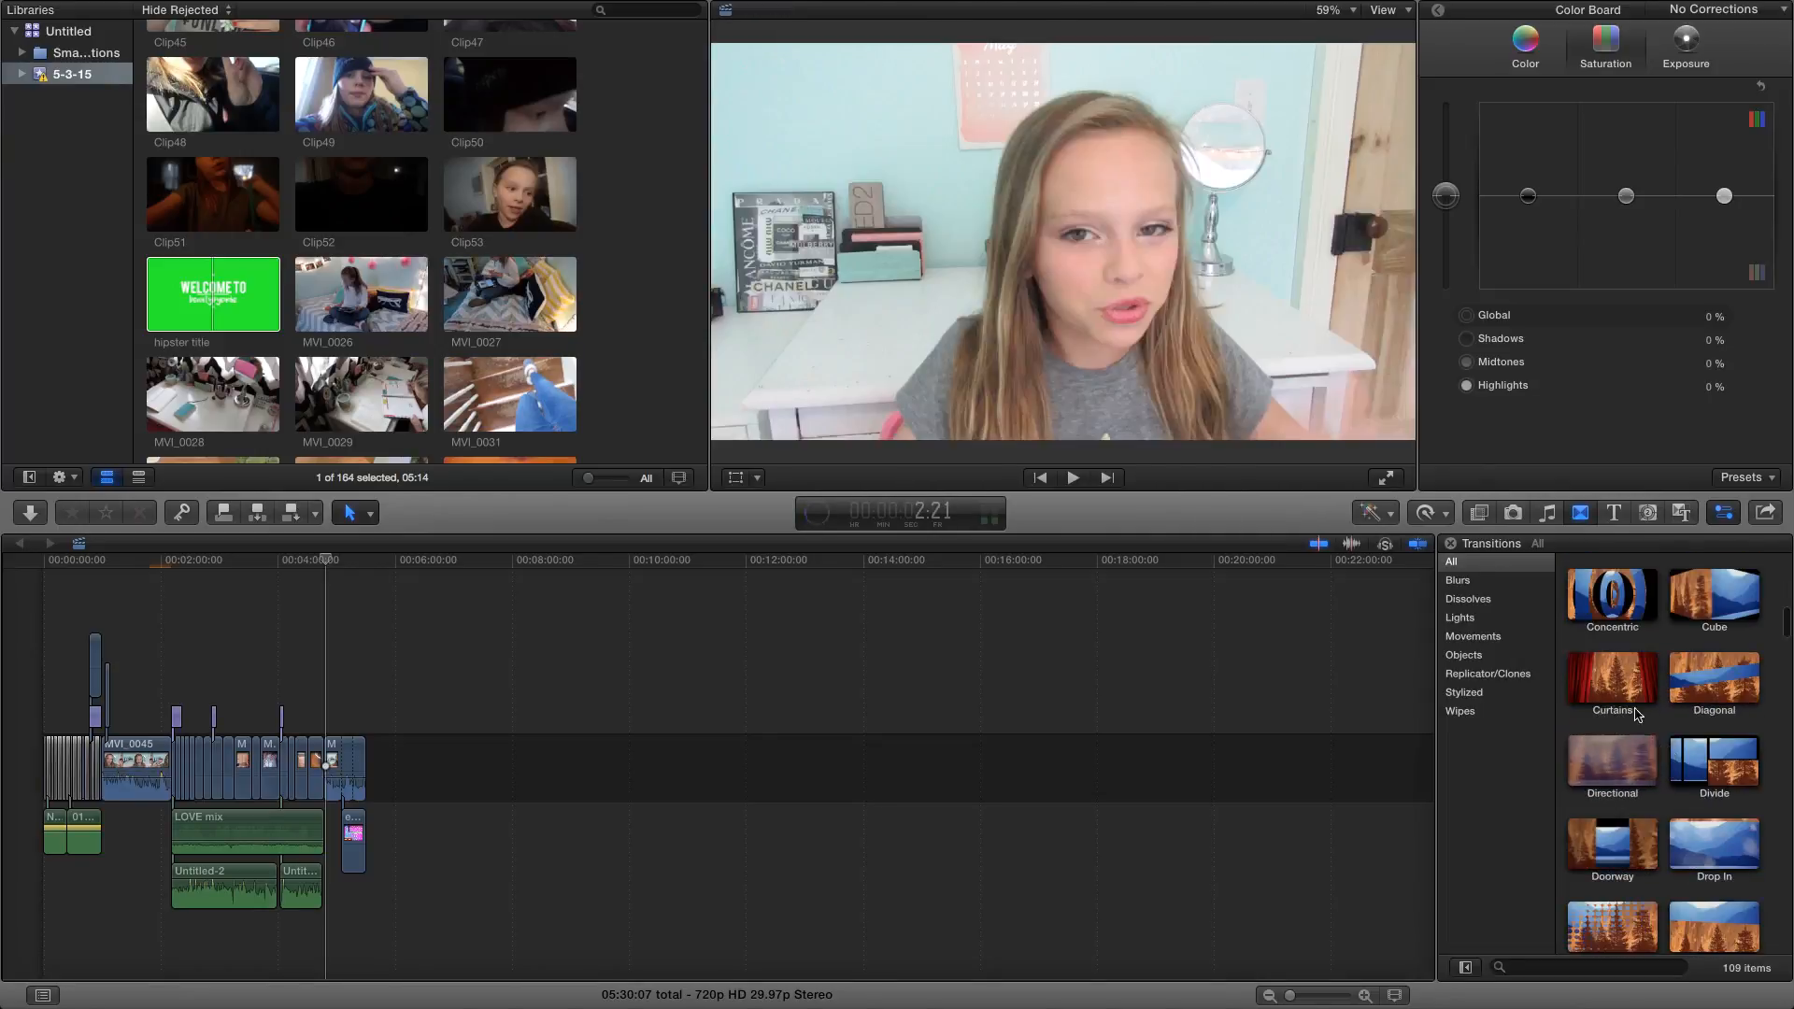
pyautogui.scroll(2, 1630, 691)
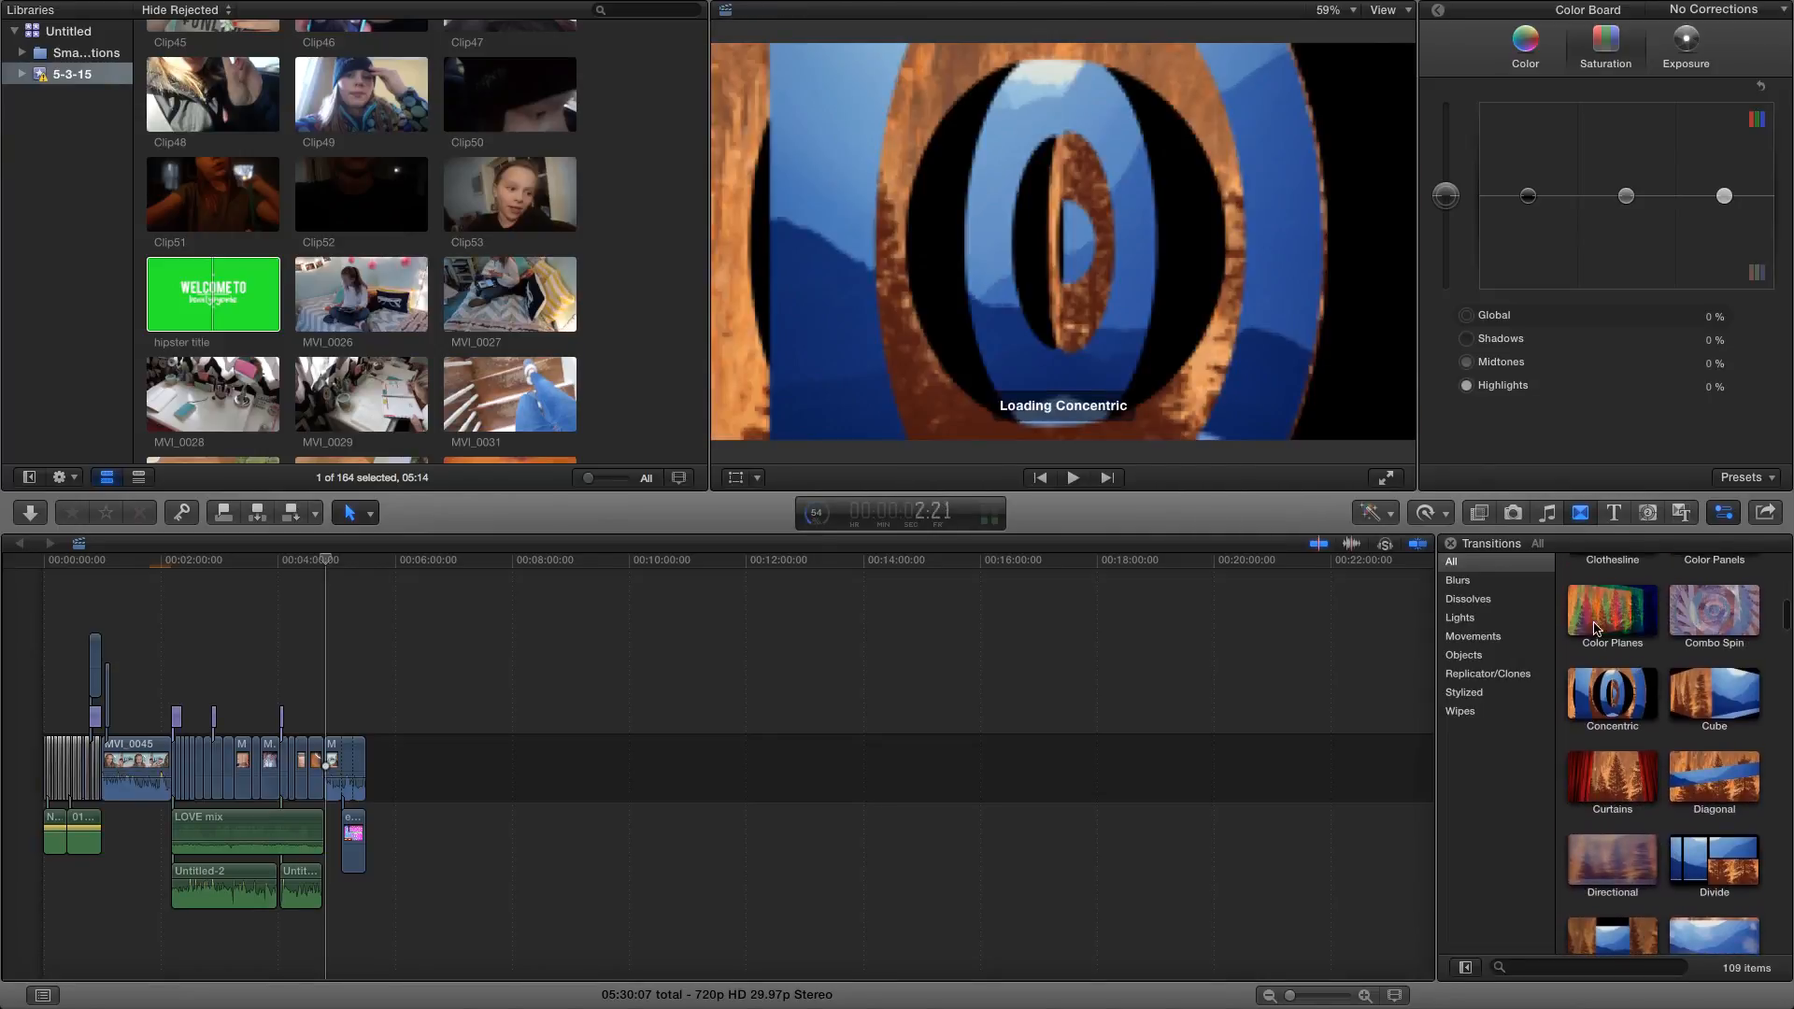
pyautogui.click(1621, 617)
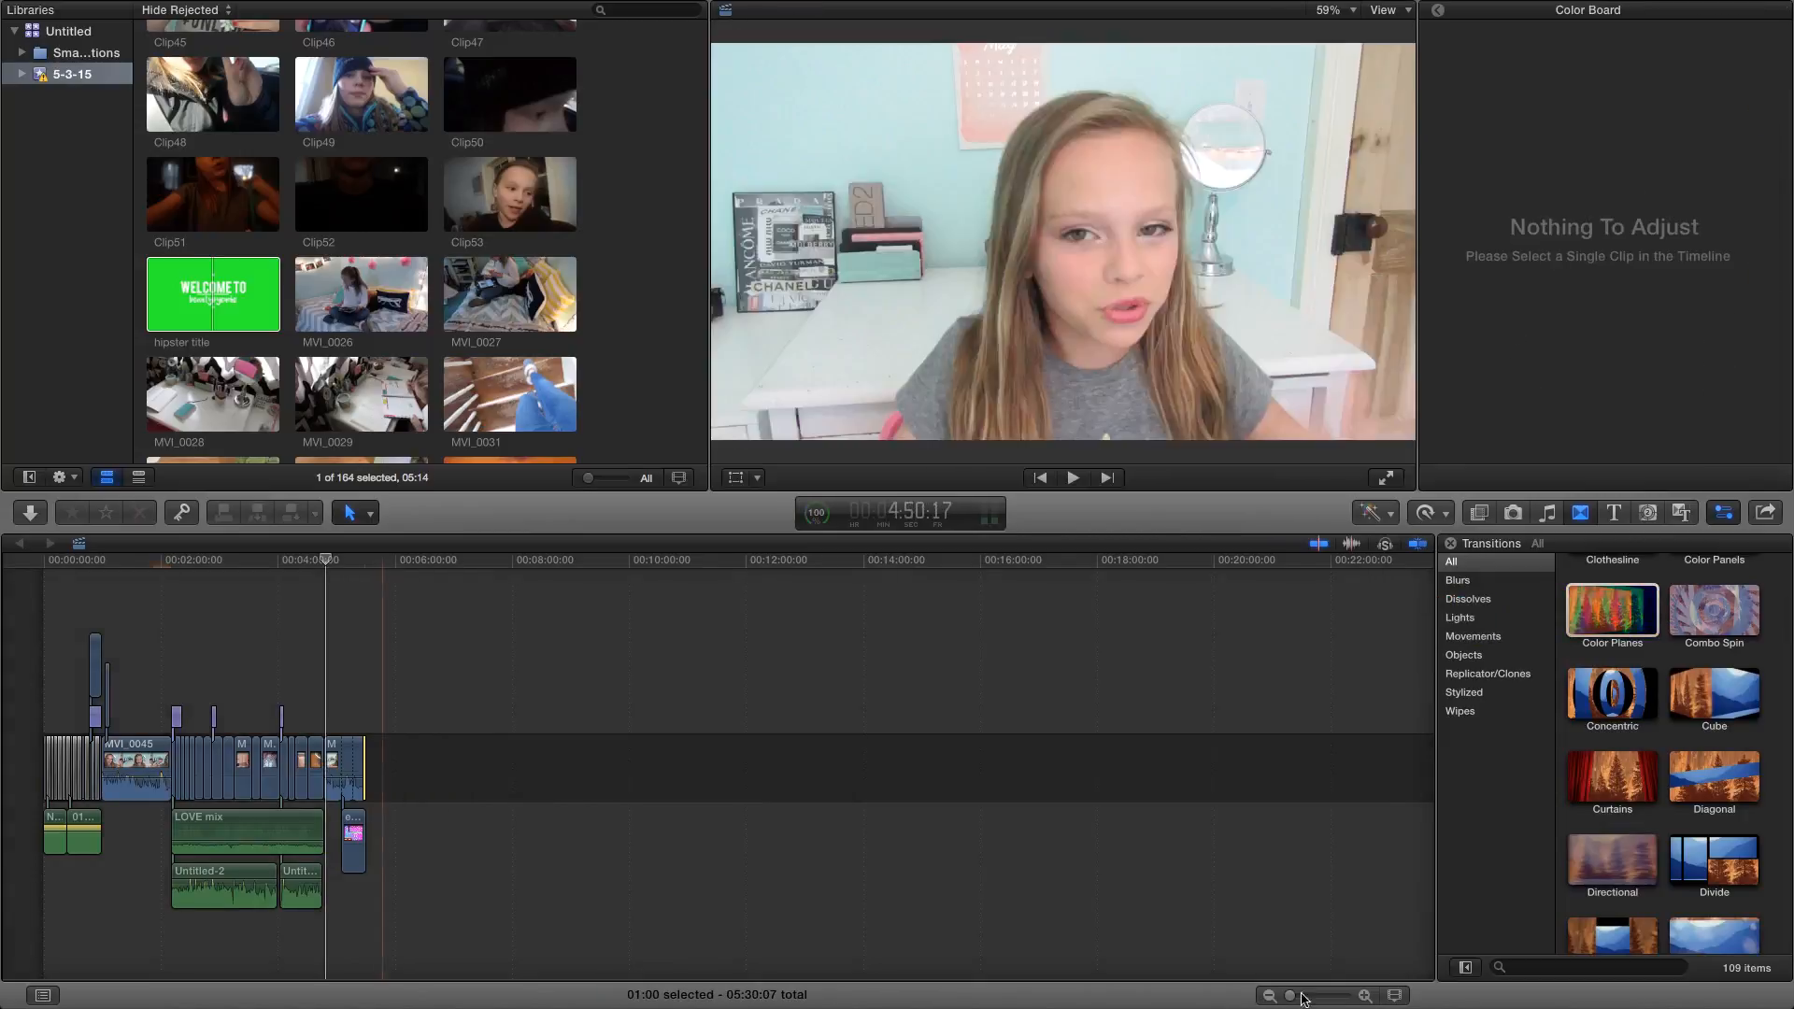
pyautogui.moveTo(1290, 997); pyautogui.dragTo(1336, 996)
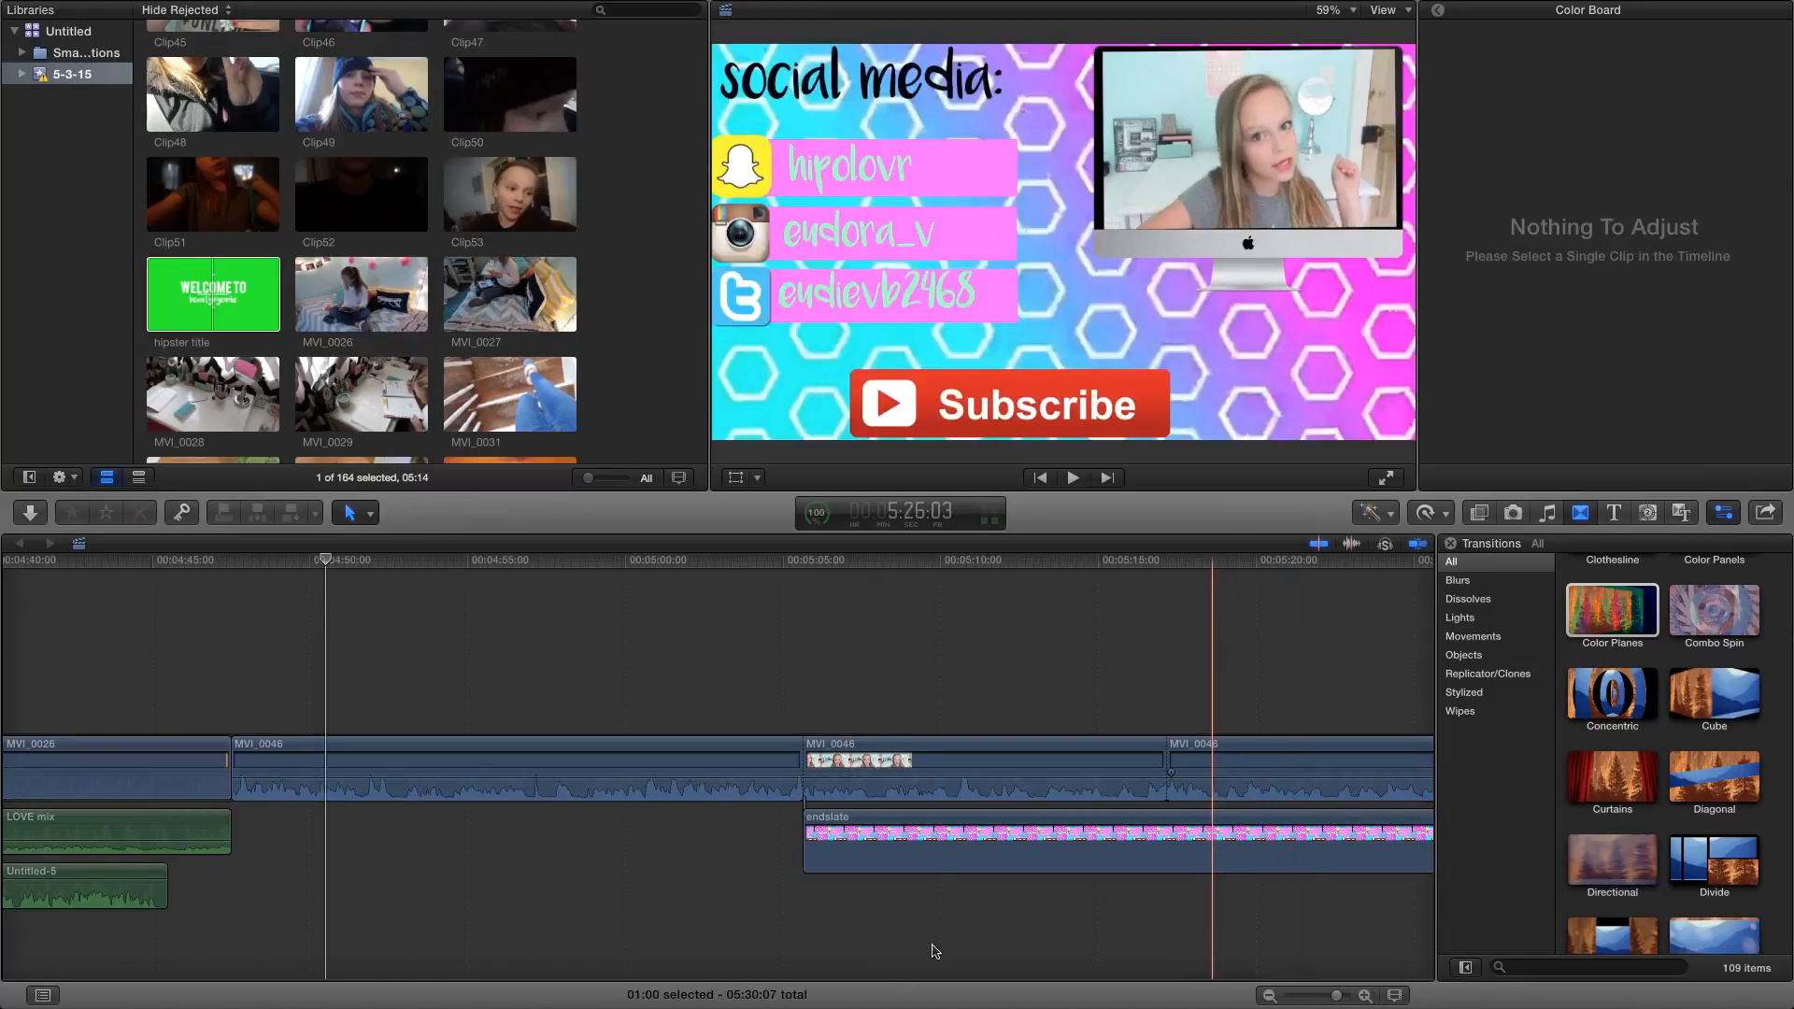
pyautogui.hscroll(8, 1177, 821)
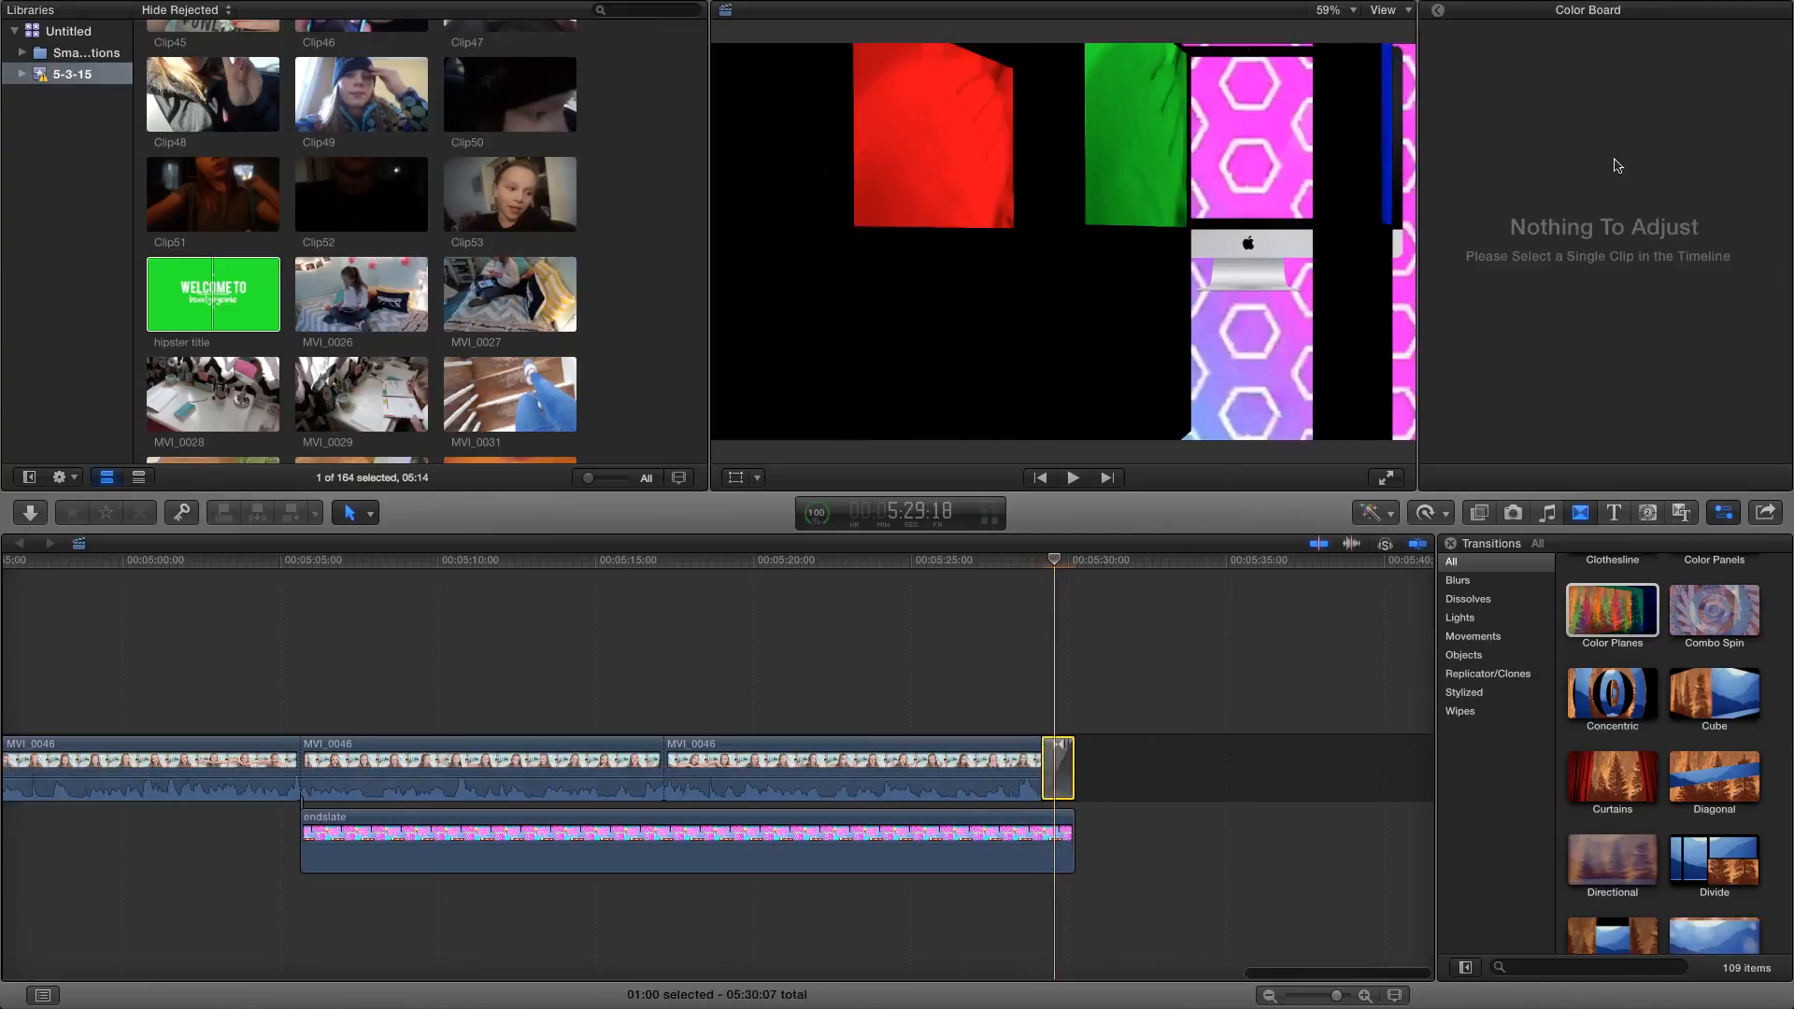
# Hide the Color Board to show the Color Planes transition's settings, and delete that transition from the end of the last timeline clip.
pyautogui.click(1392, 514)
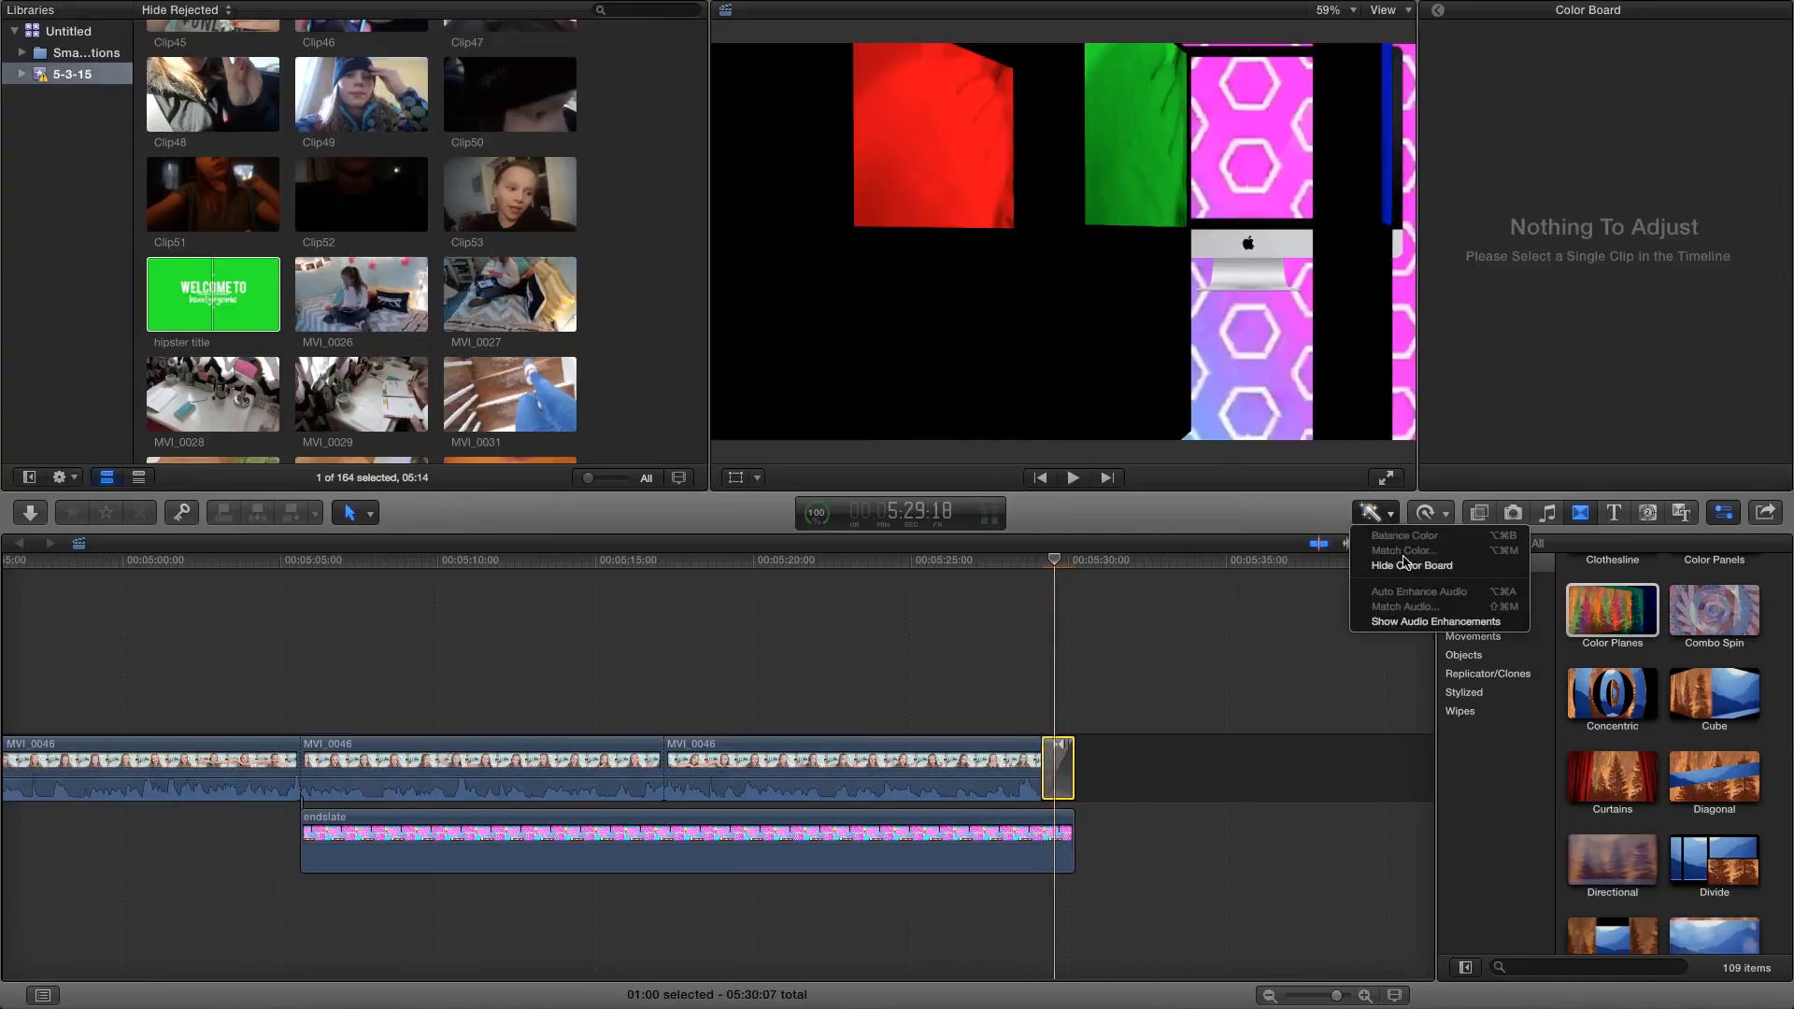
pyautogui.click(1410, 566)
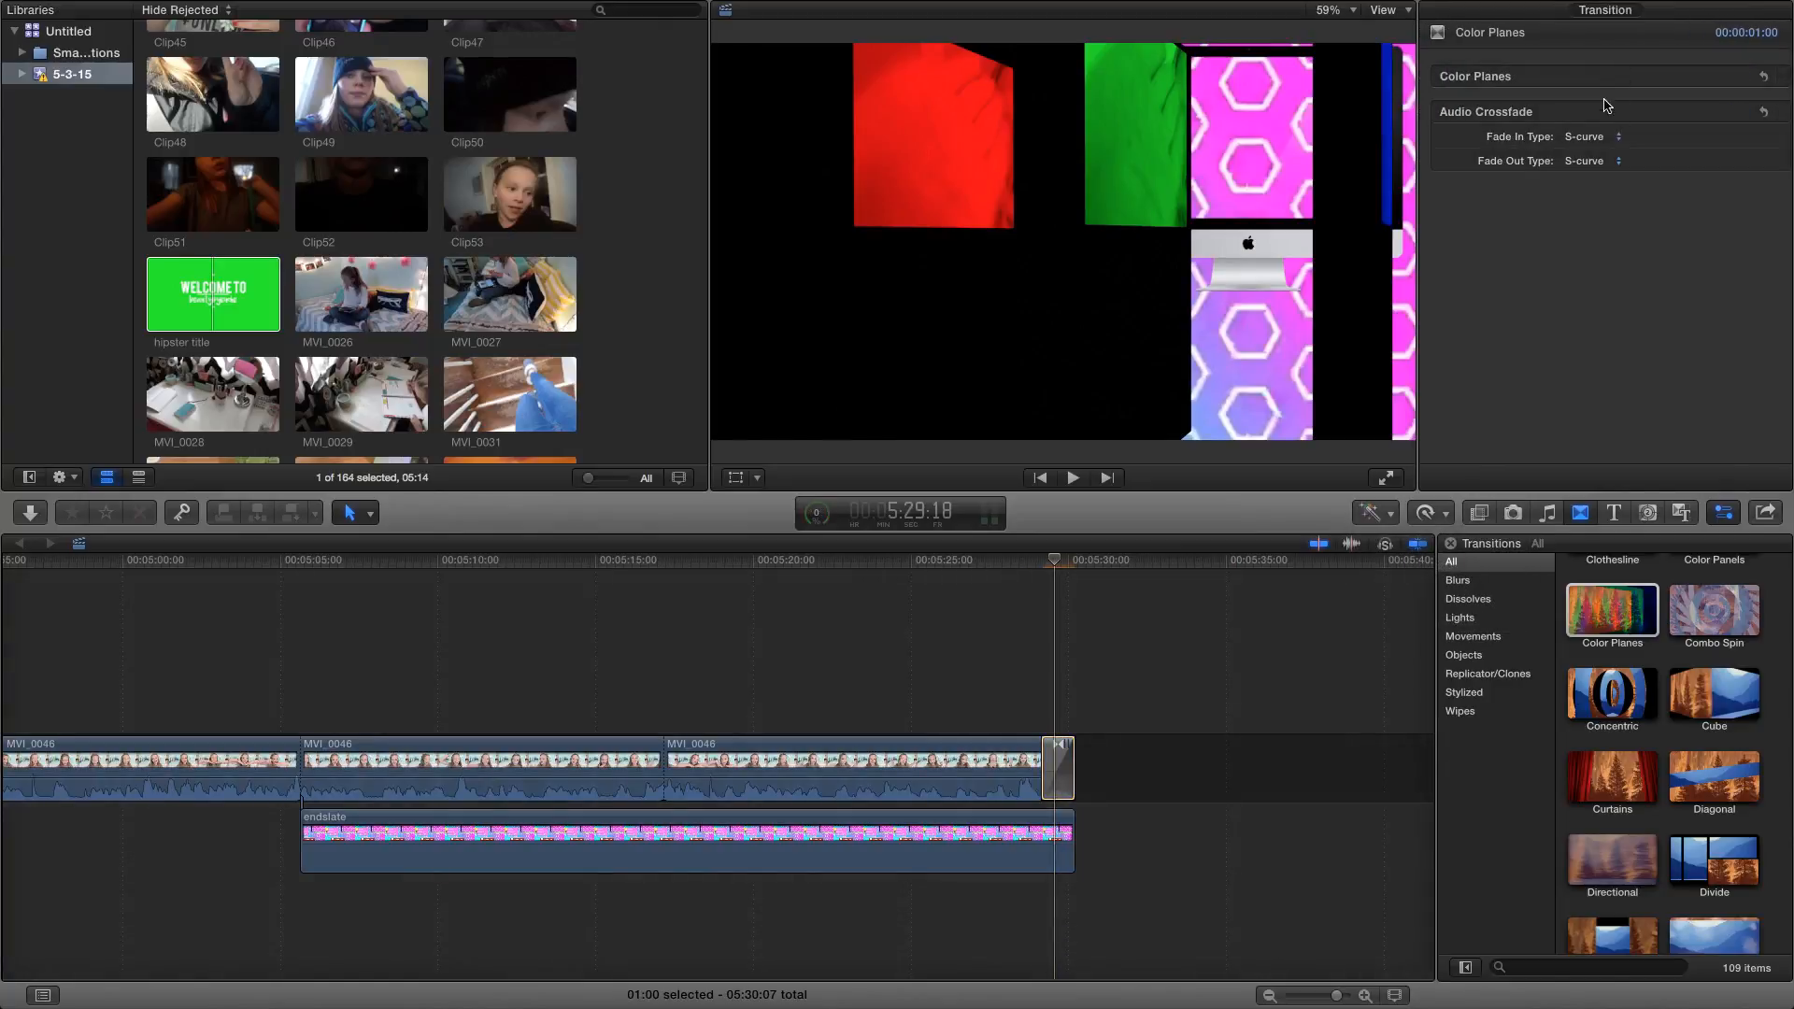
pyautogui.click(1734, 77)
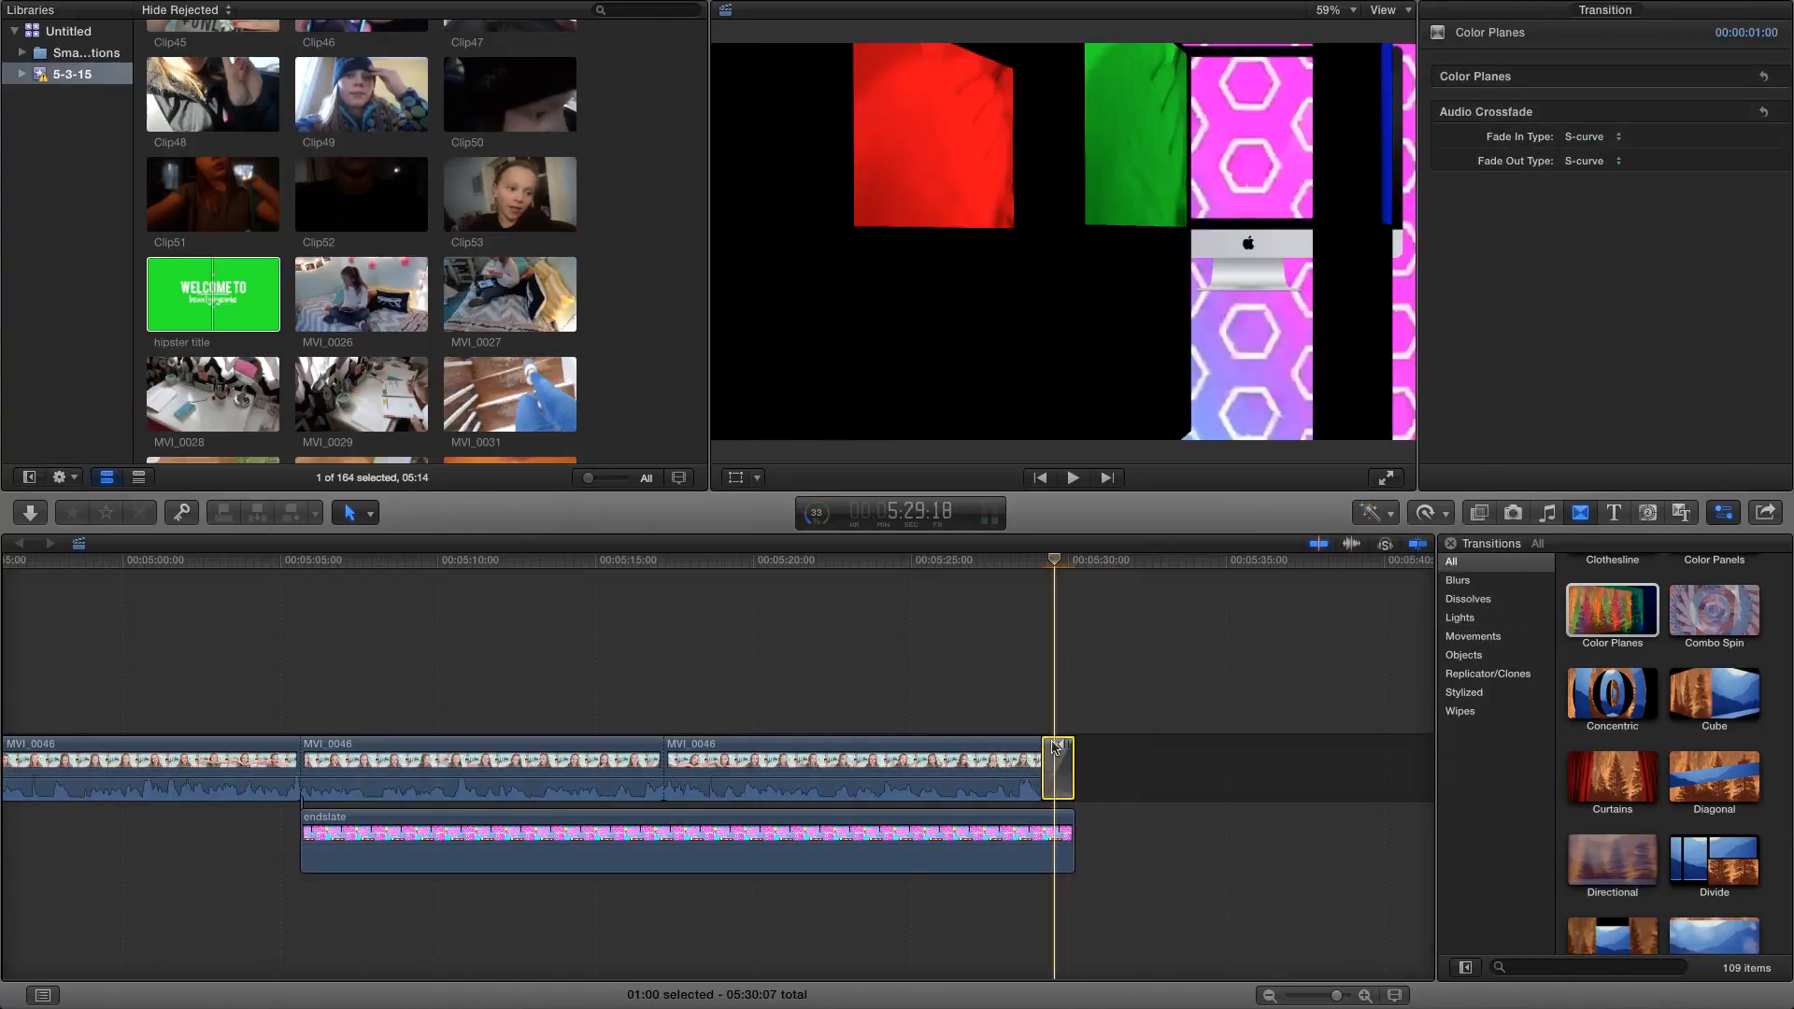
pyautogui.click(1067, 752)
pyautogui.press('Delete')
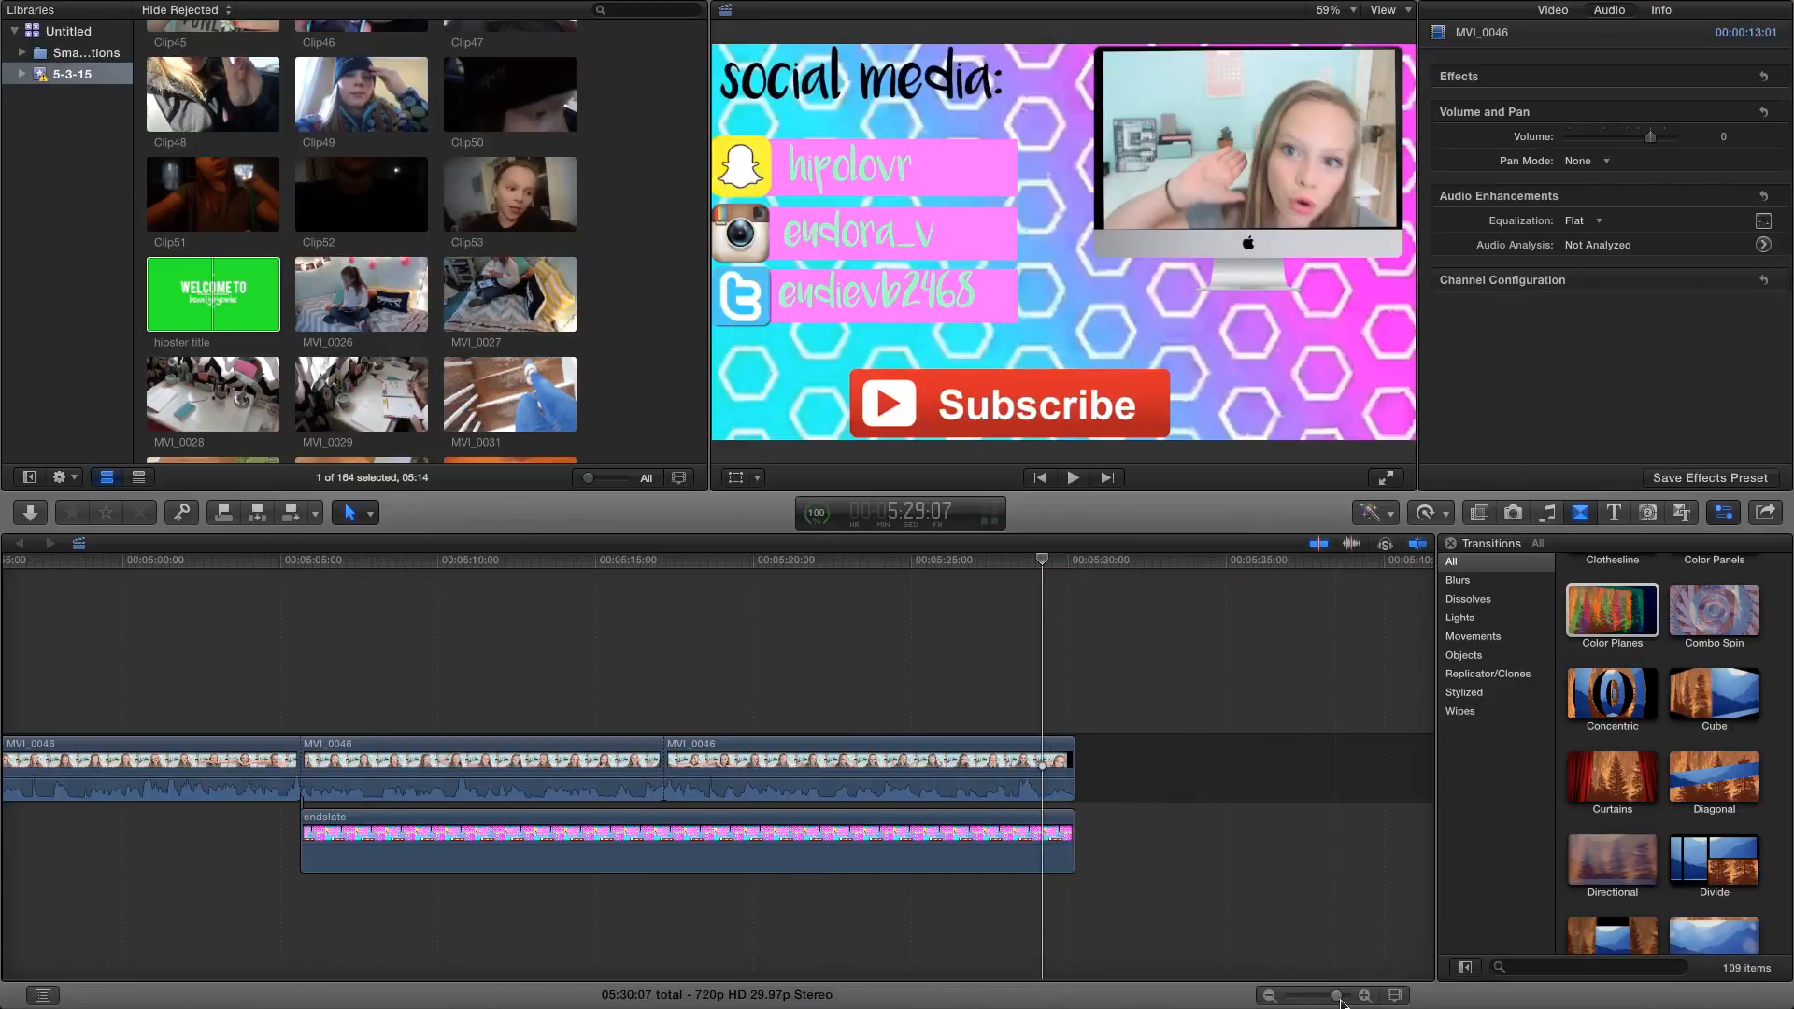
# Search the titles for "type" and add the Typewriter title after the last clip at the end of the timeline.
pyautogui.moveTo(1336, 996); pyautogui.dragTo(1289, 996)
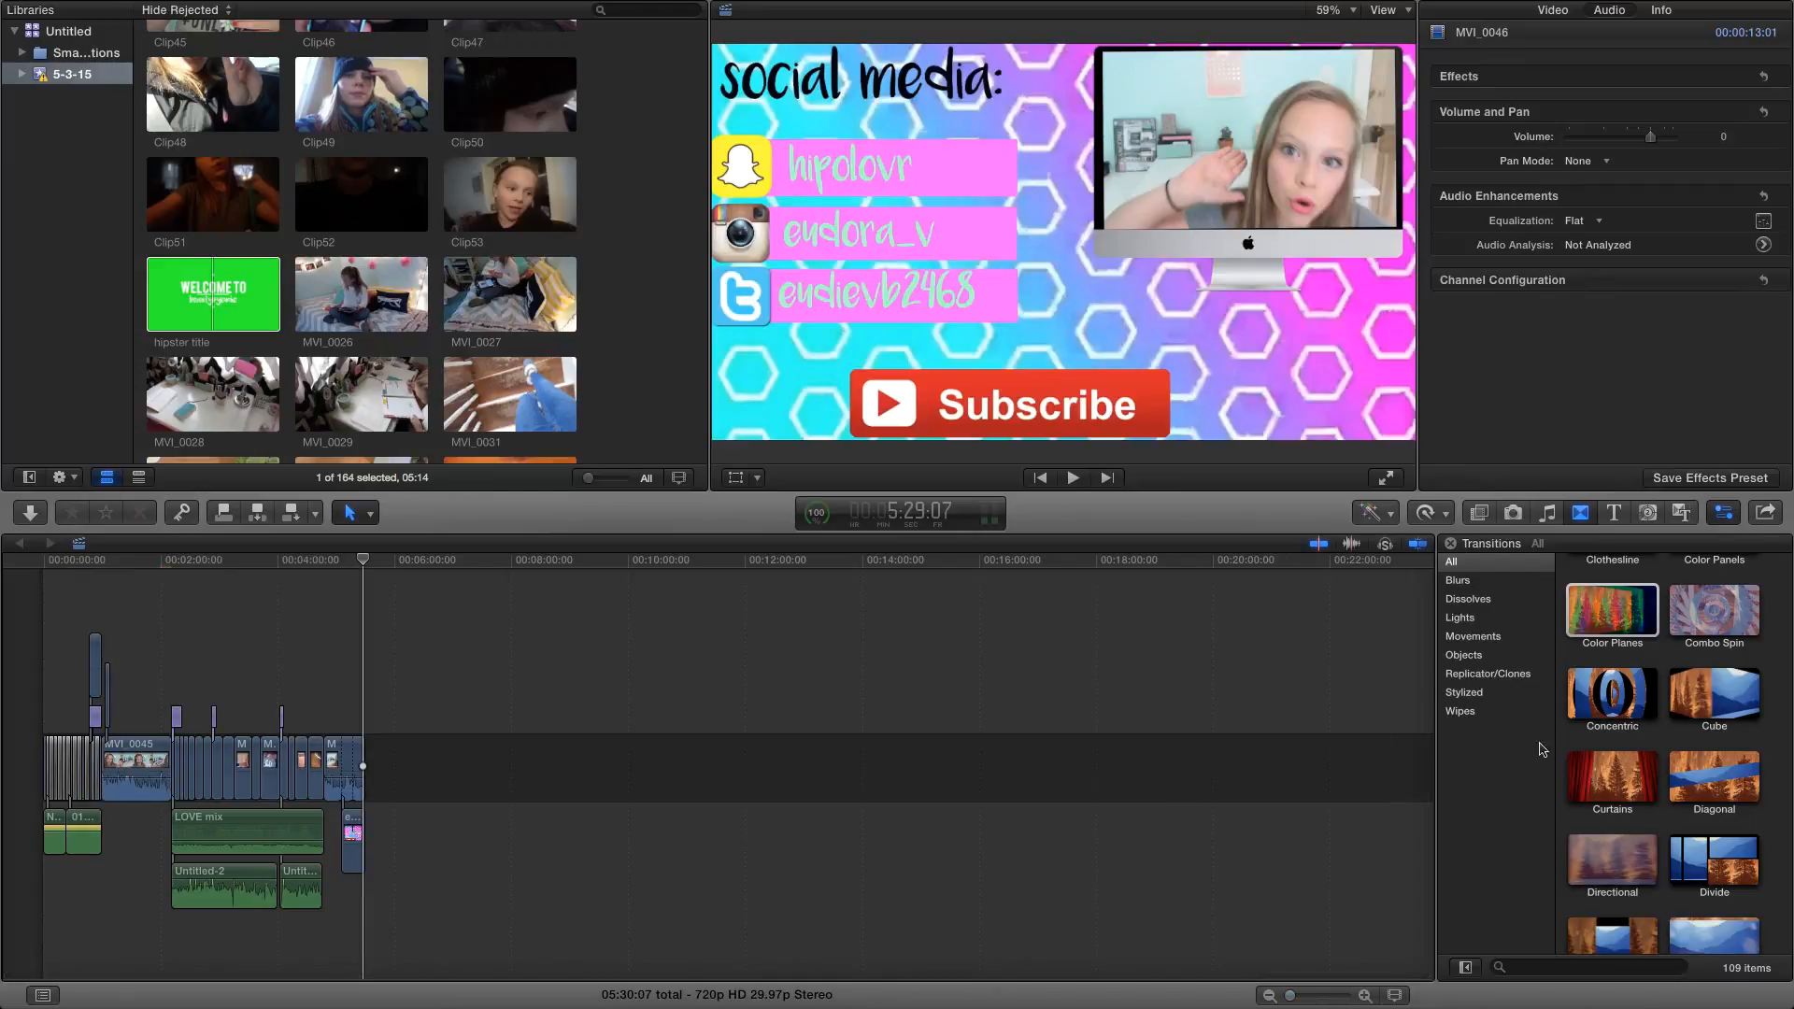
pyautogui.click(1614, 514)
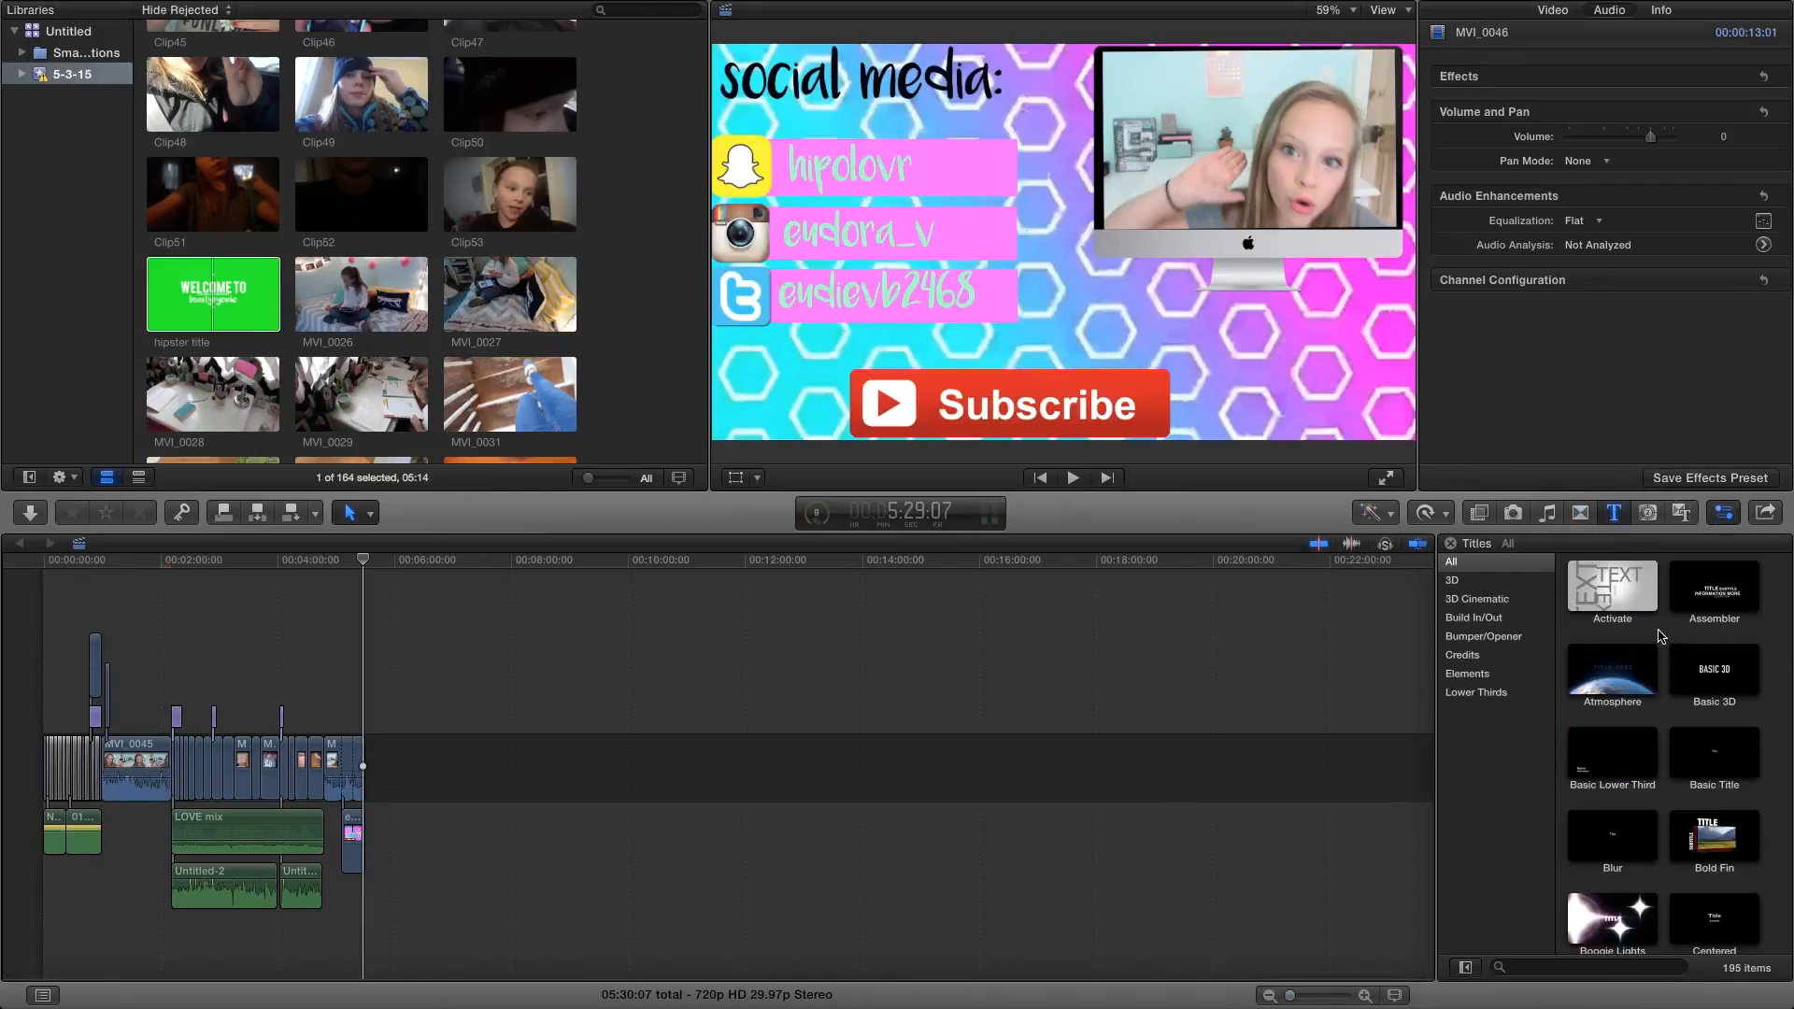
pyautogui.scroll(-3, 1663, 634)
pyautogui.click(1584, 962)
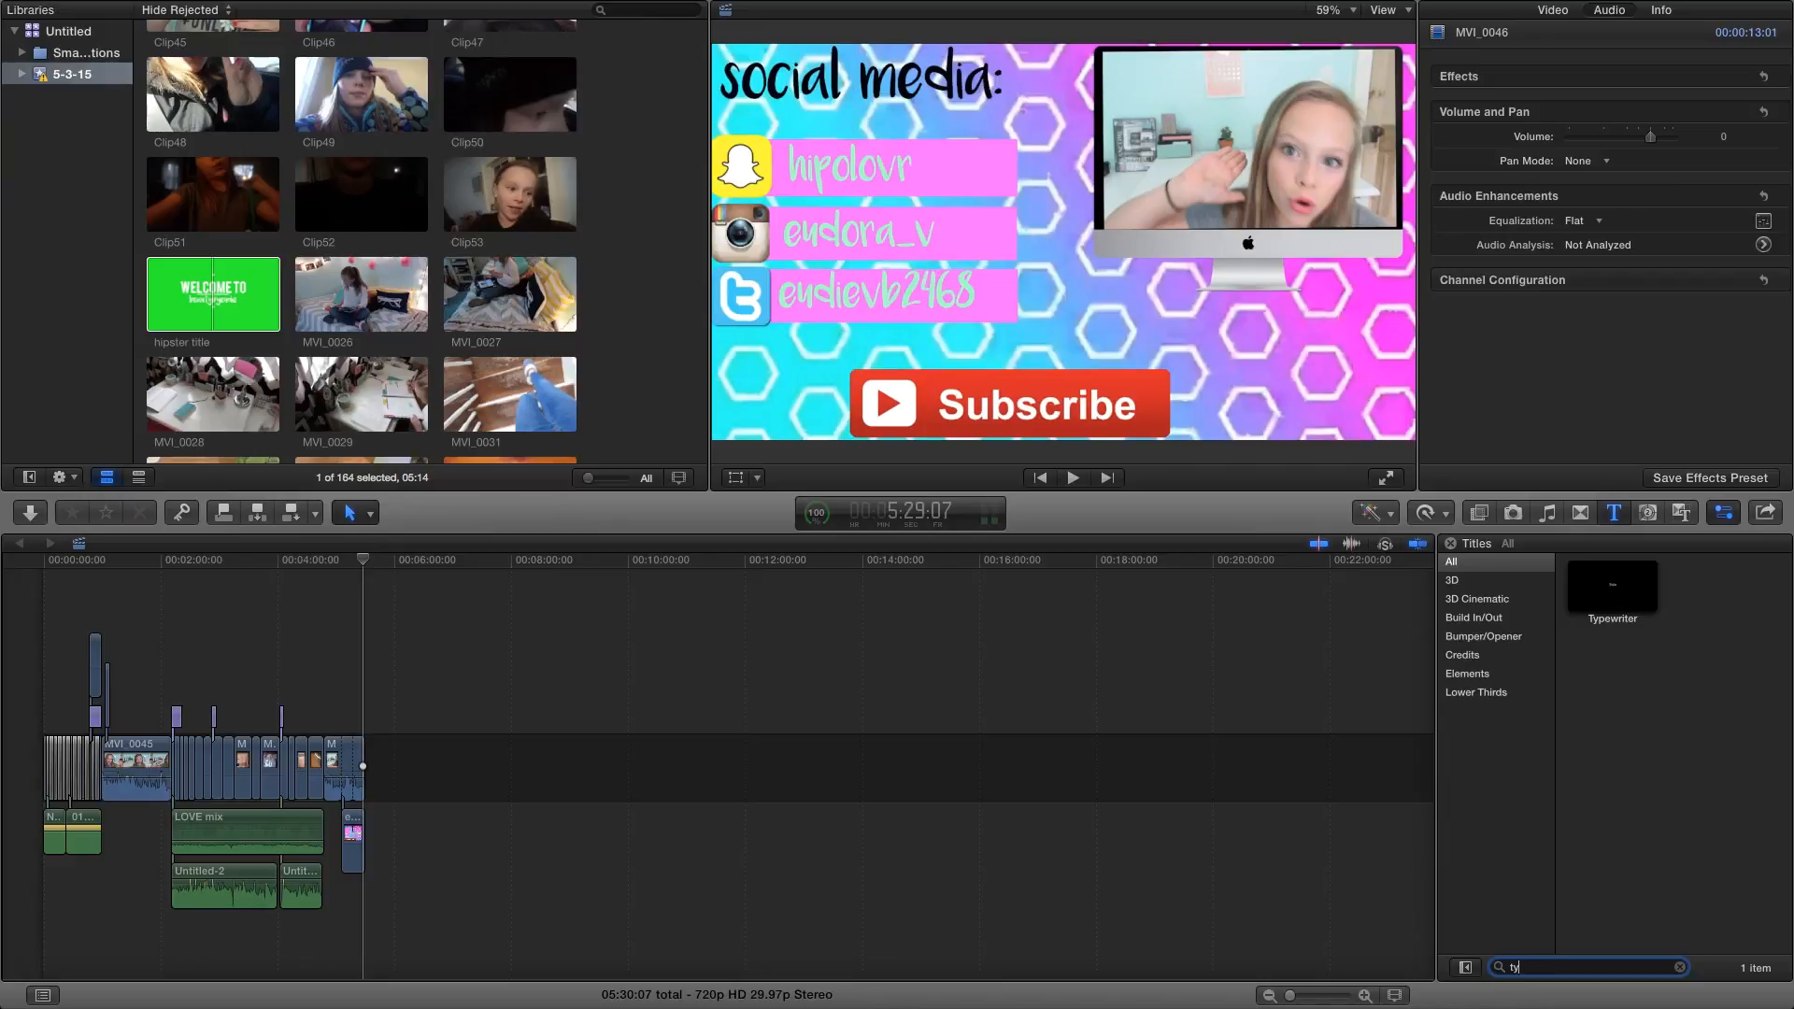
pyautogui.moveTo(1593, 590); pyautogui.dragTo(660, 820)
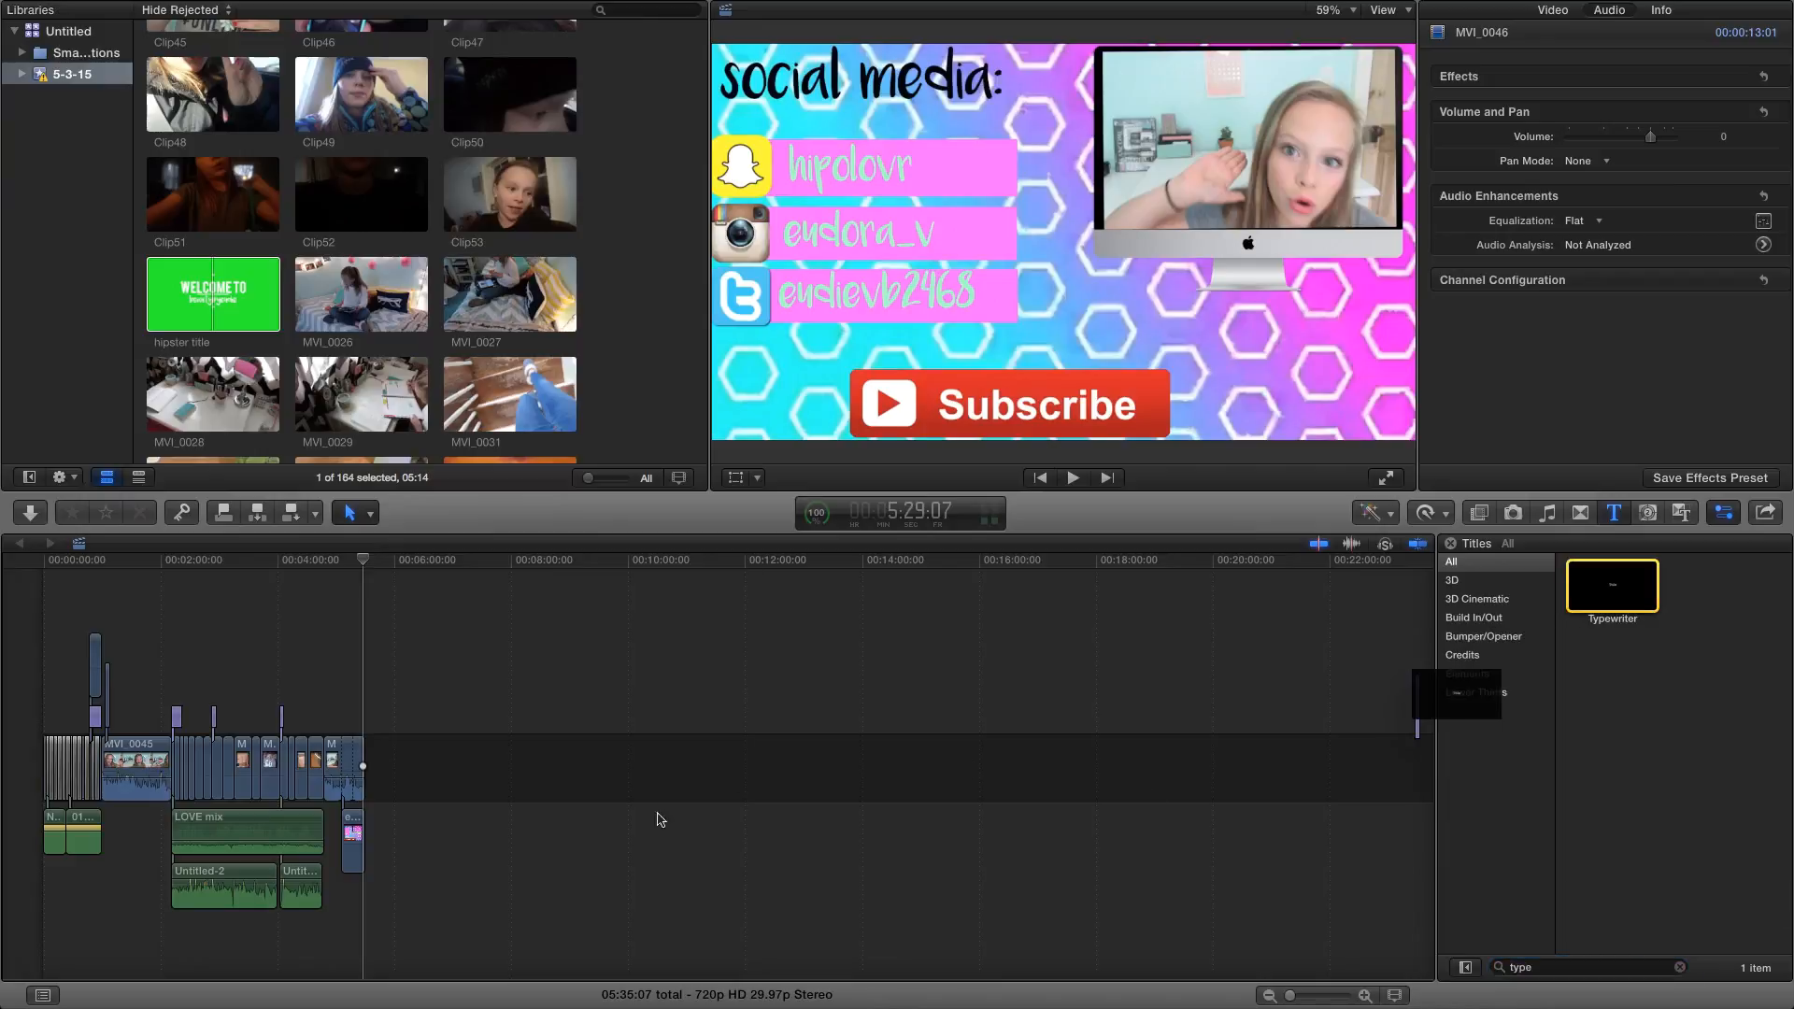
pyautogui.moveTo(516, 791); pyautogui.dragTo(396, 753)
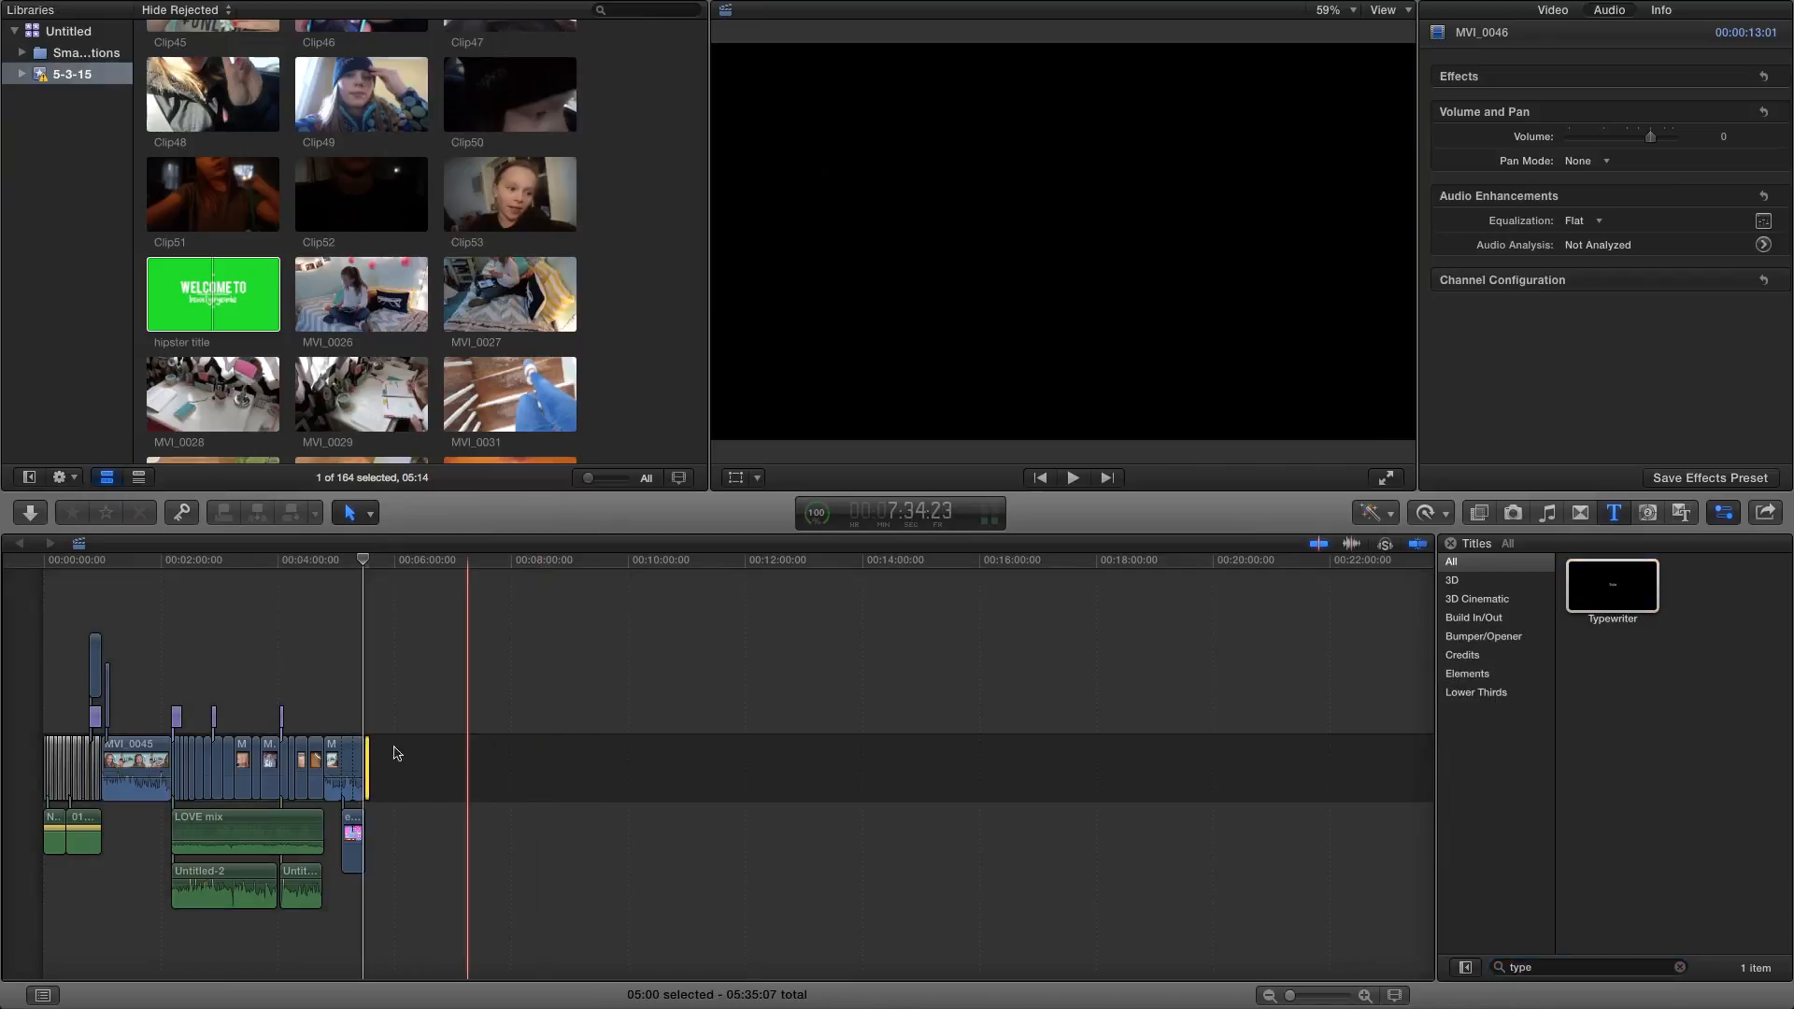